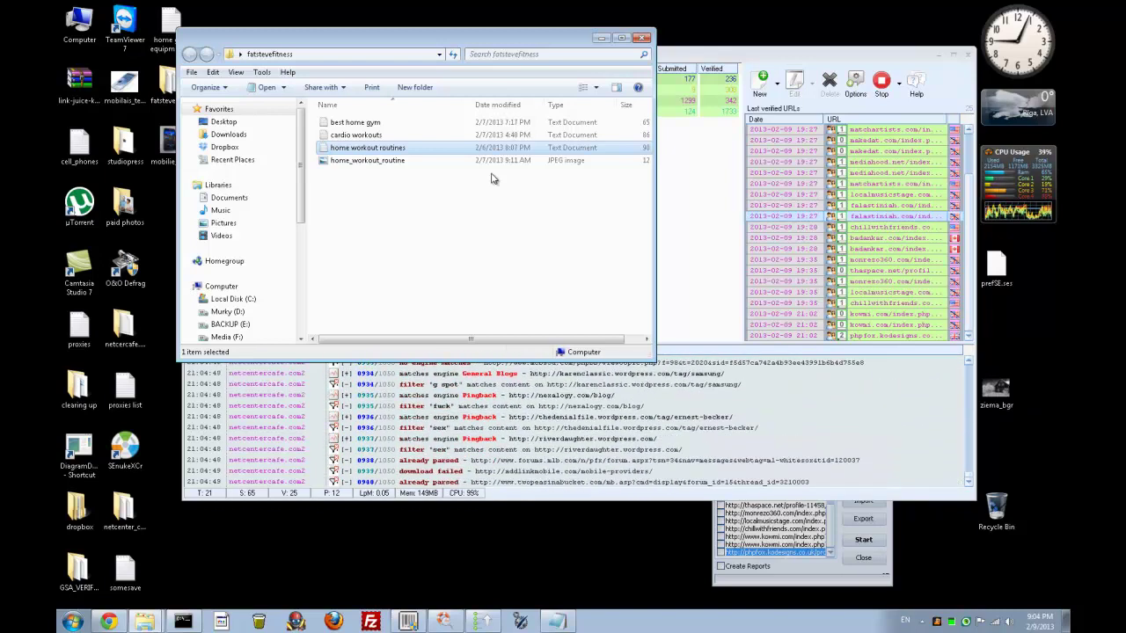
Switch to the remote desktop, paste the home workout keyword phrases into a new Notepad document, and place its window aside
click(684, 7)
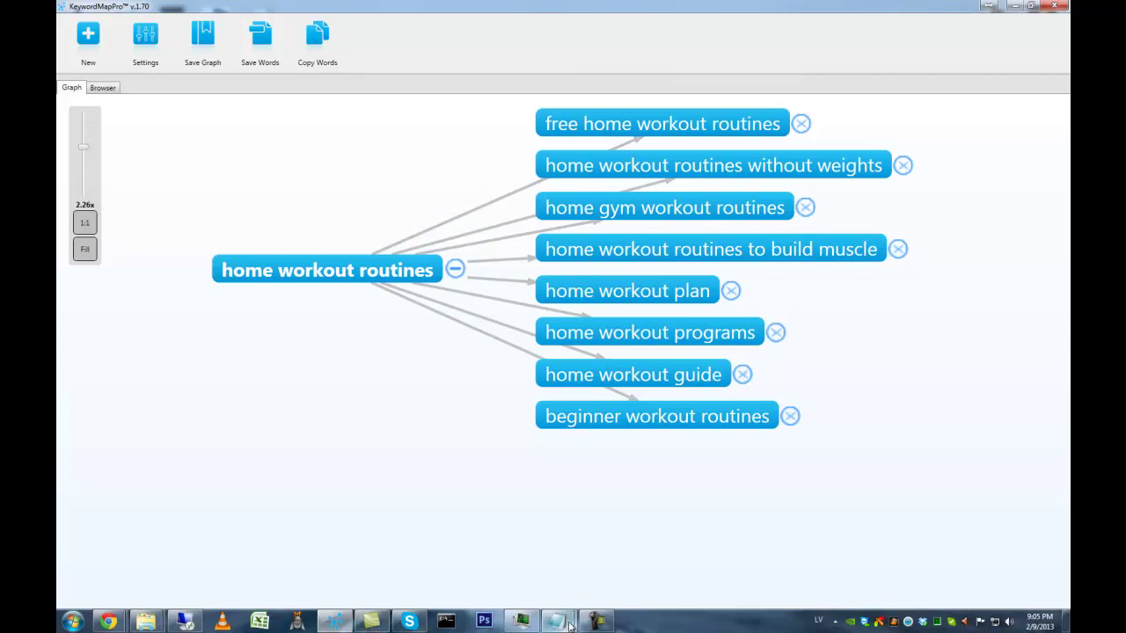
click(185, 622)
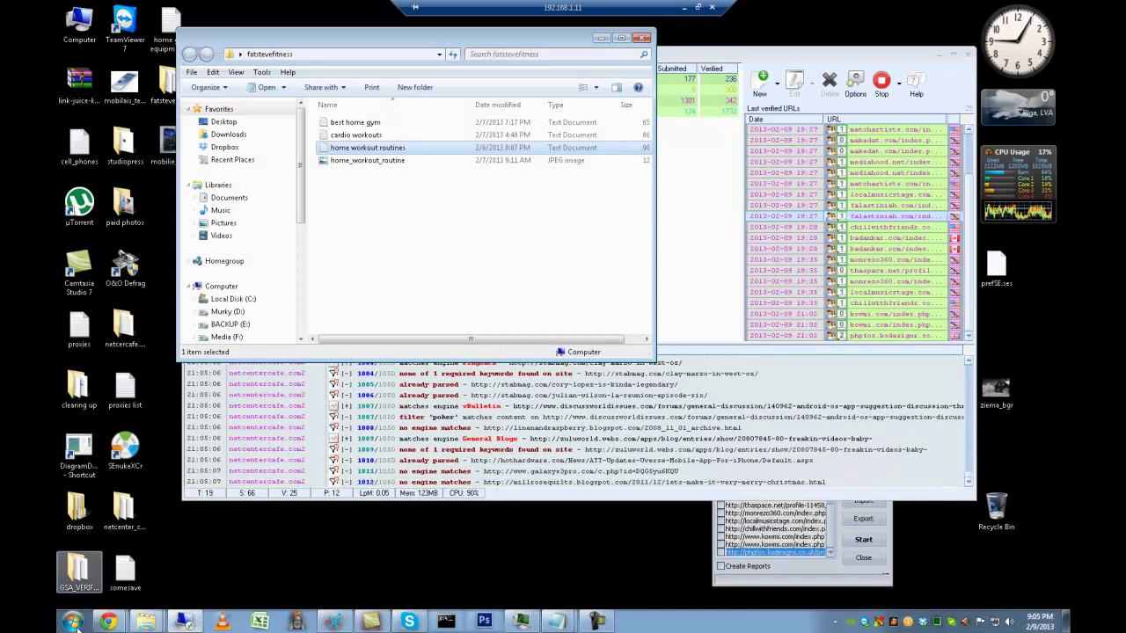
click(74, 623)
click(102, 341)
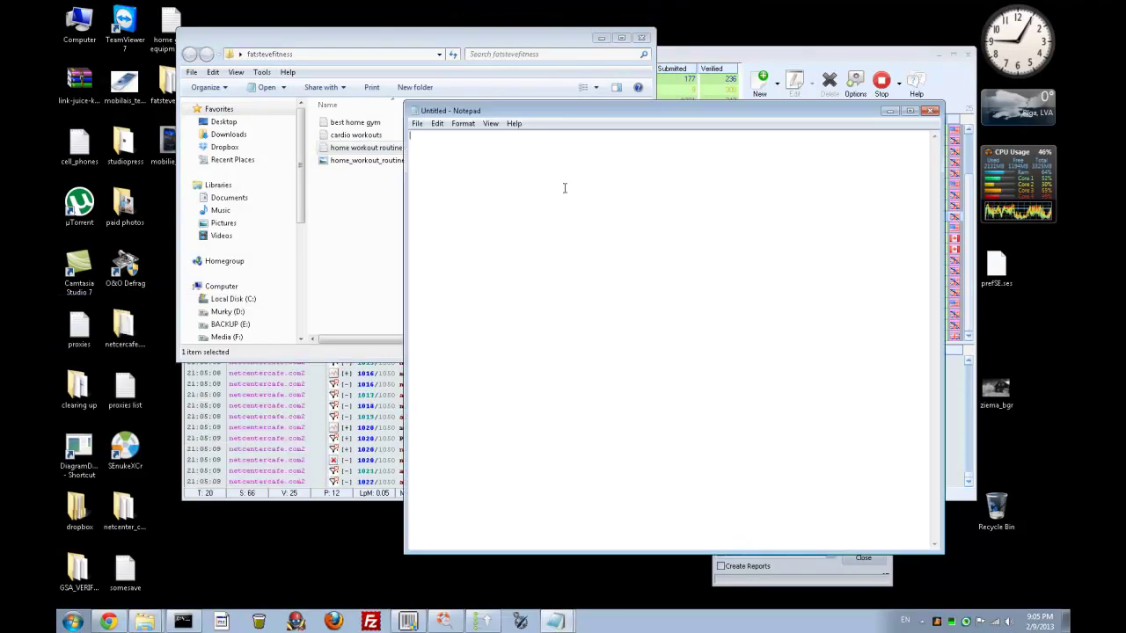
text(home workout routines free home workout routines home workout routines without weights home gym workout routines home workout routines to build muscle home workout plan home workout programs home workout guide beginner workout routines)
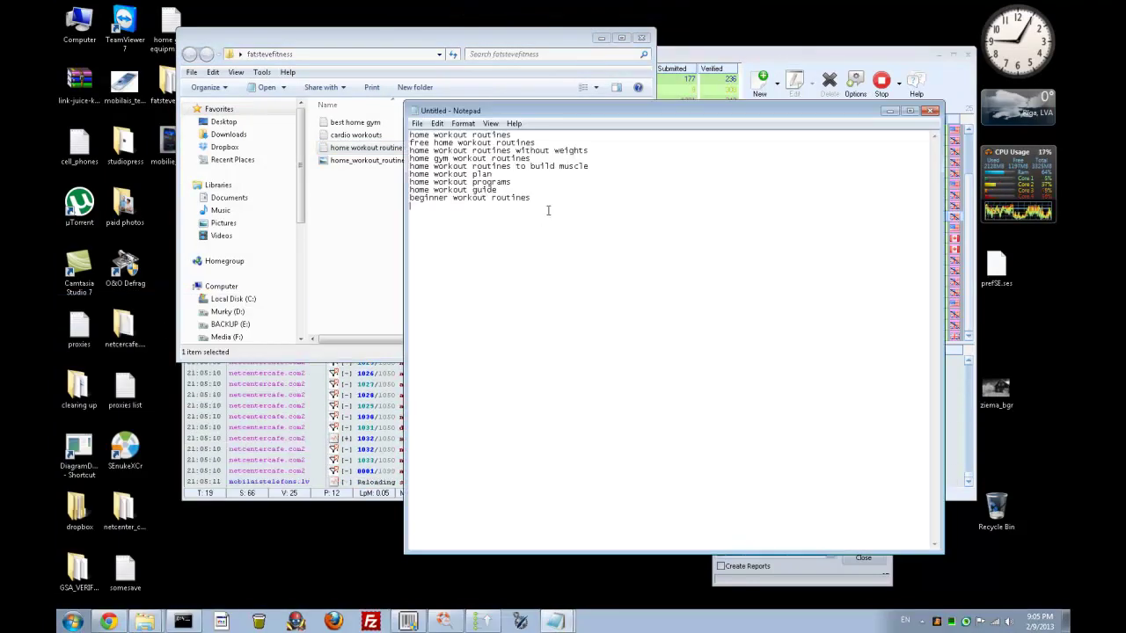
drag(530, 201, 409, 134)
drag(505, 117, 677, 110)
Minimize the fatstevefitness folder window and create a new project in GSA Search Engine Ranker
click(605, 39)
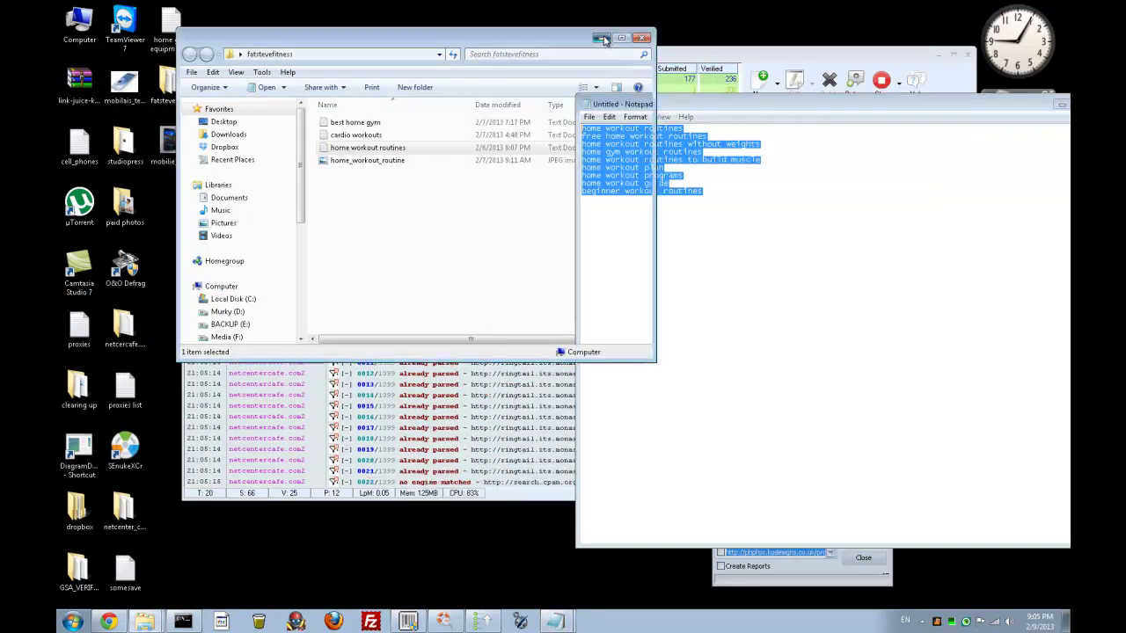
click(471, 240)
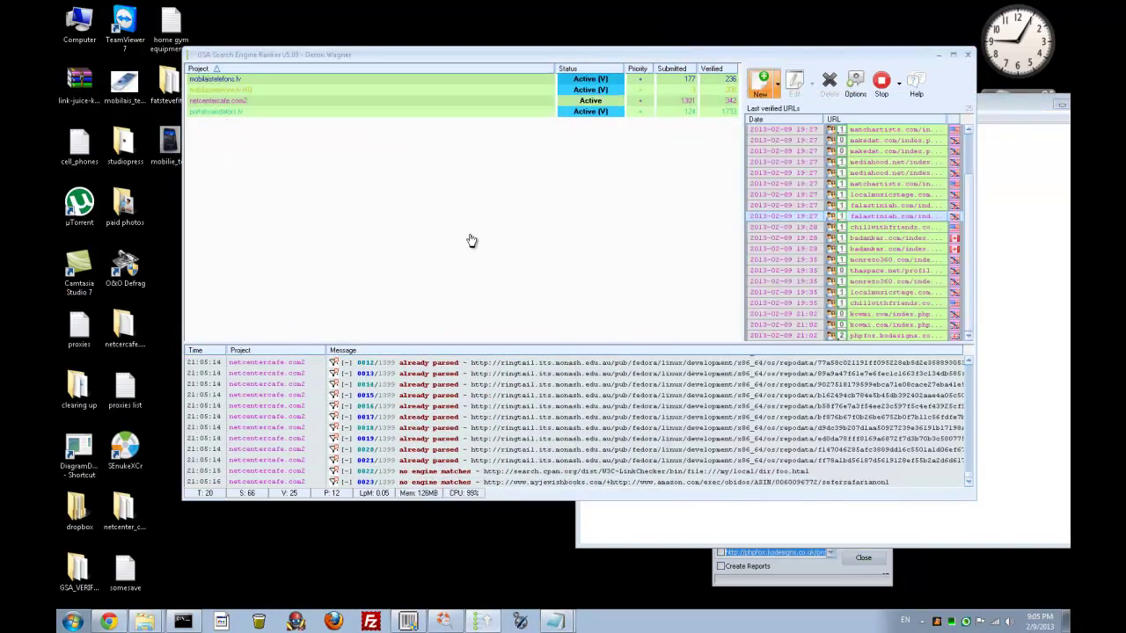
double_click(471, 240)
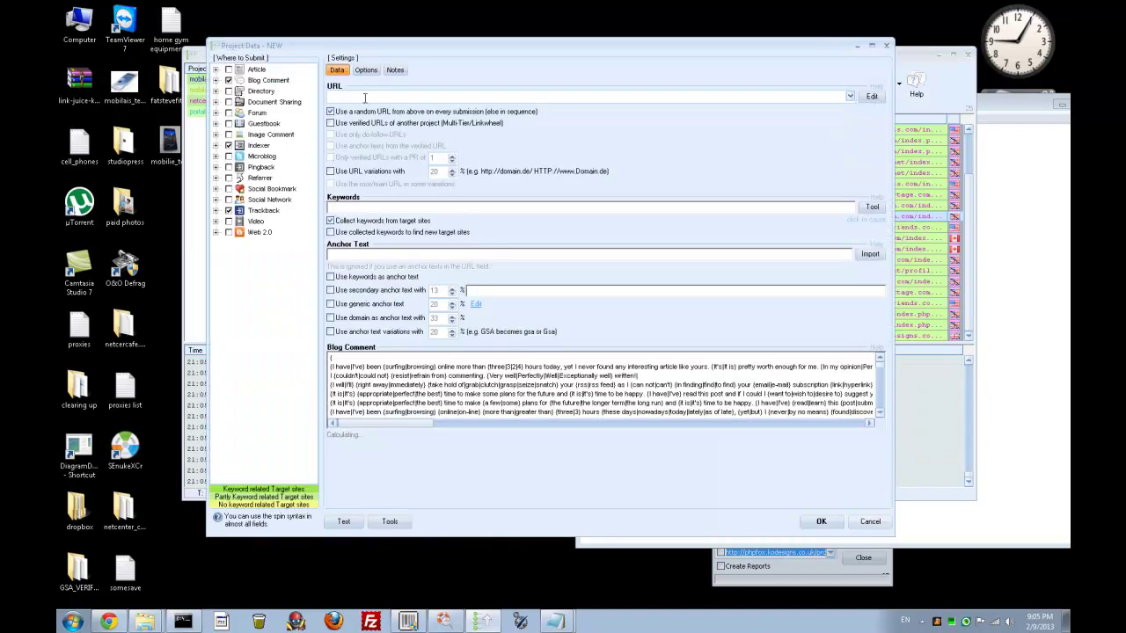
Target Article, Blog Comment, Directory, Forum, Microblog, Social Bookmark, Social Network, Video and Web 2.0 sites, excluding Indexer and Trackback
click(229, 80)
click(229, 69)
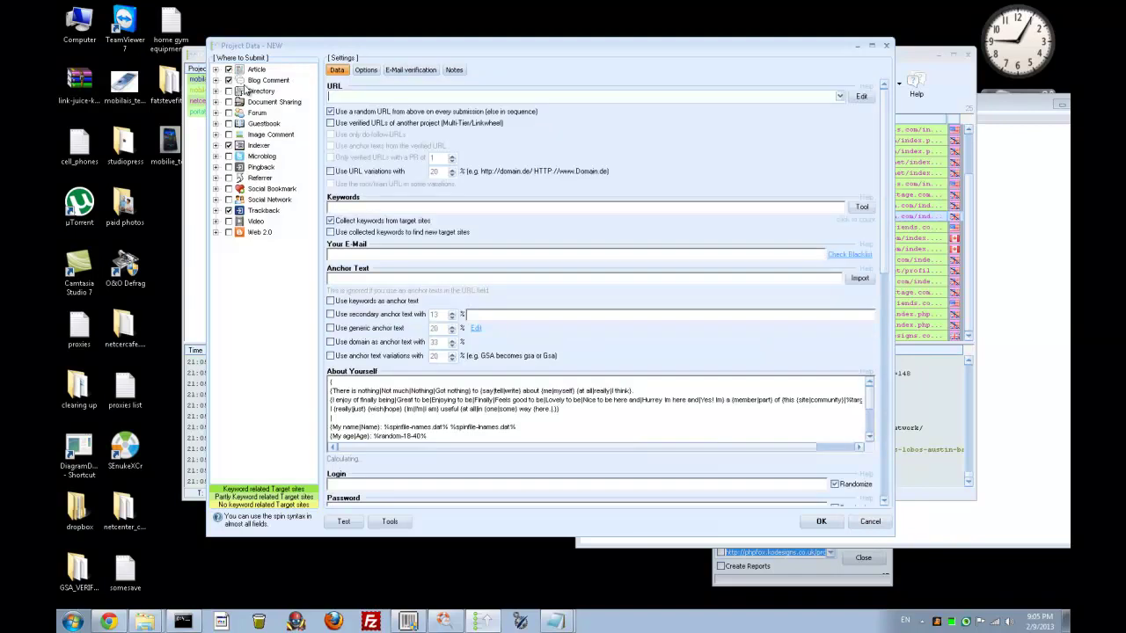
click(228, 91)
click(229, 112)
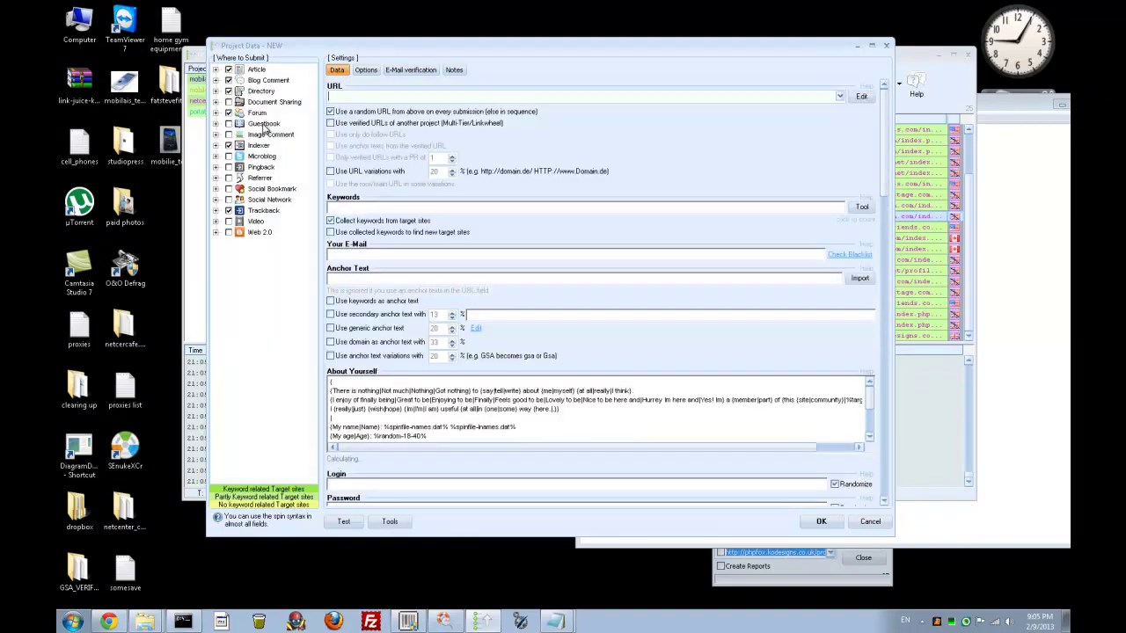
click(229, 145)
click(229, 156)
click(228, 188)
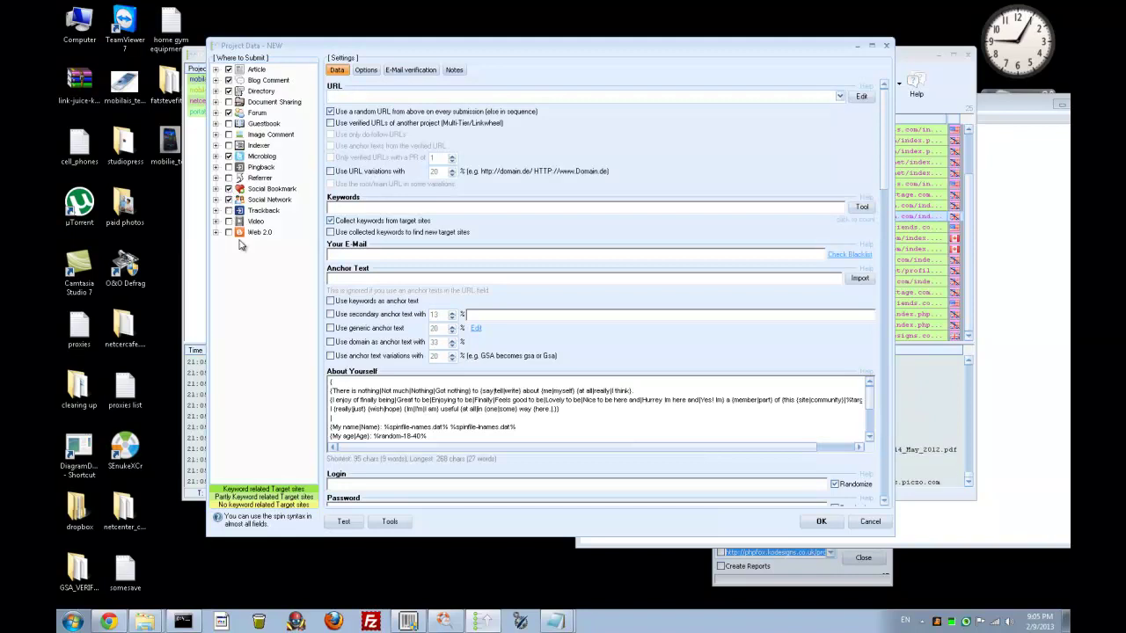
click(227, 232)
Review the Fat Steve's Fitness beginners workout page, the ravasi.org home page and its Home Workout Routines article in Chrome
click(108, 622)
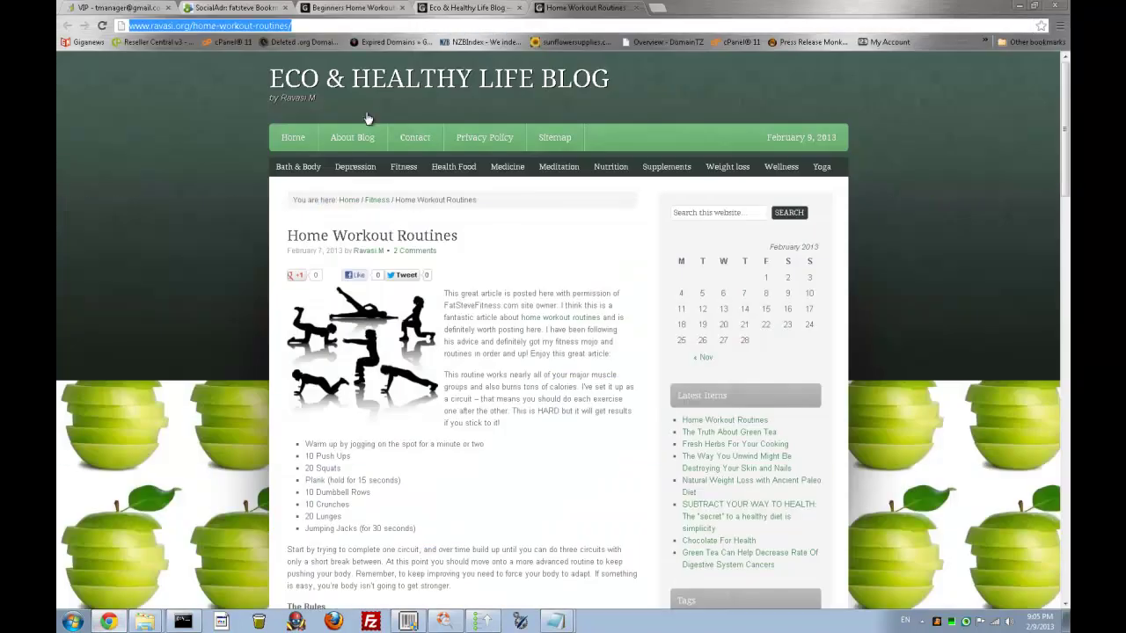
click(349, 8)
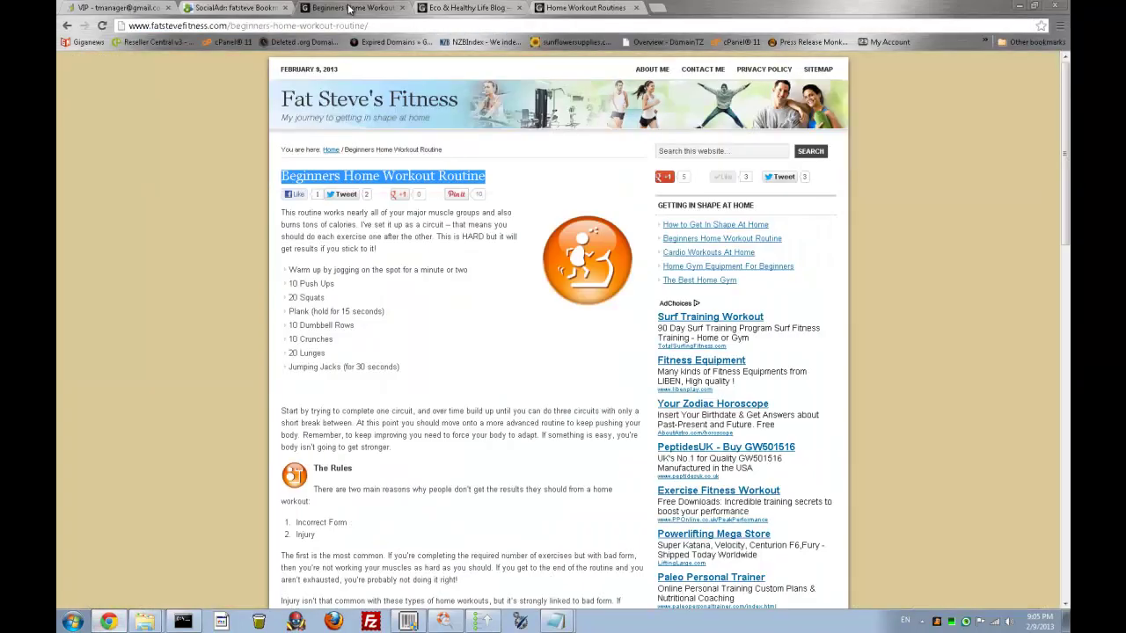
click(393, 26)
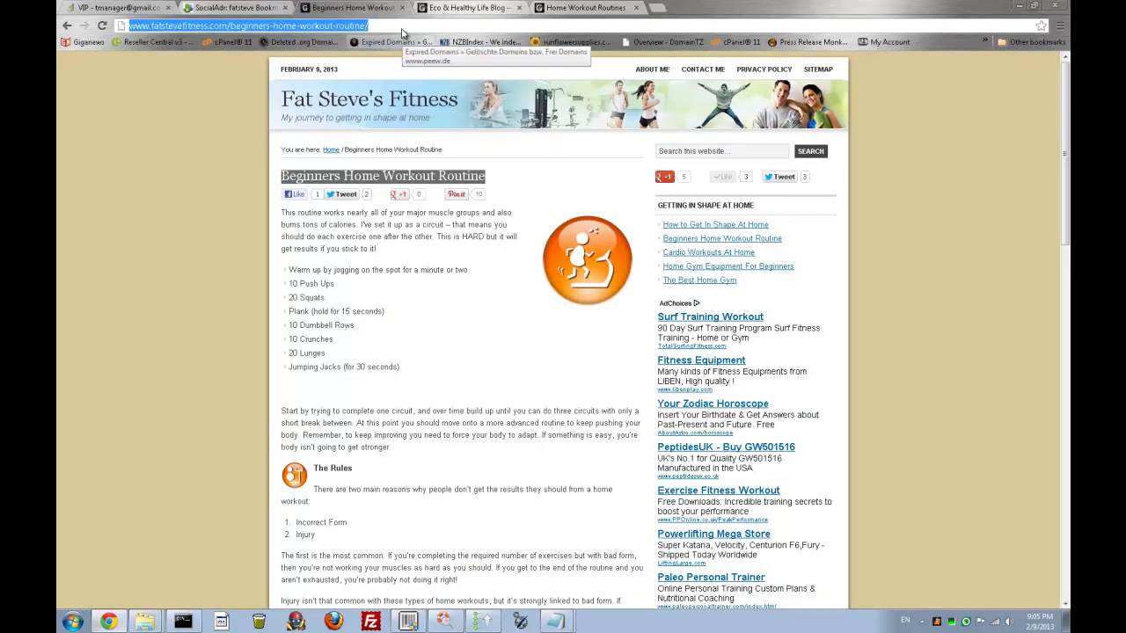
click(492, 8)
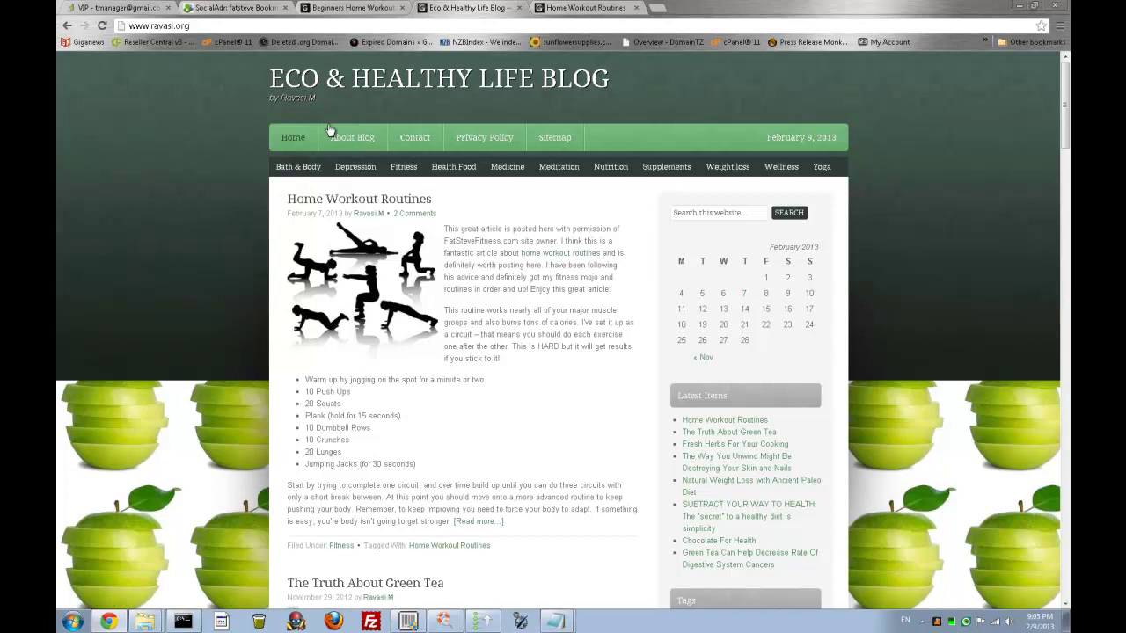
click(585, 8)
click(303, 27)
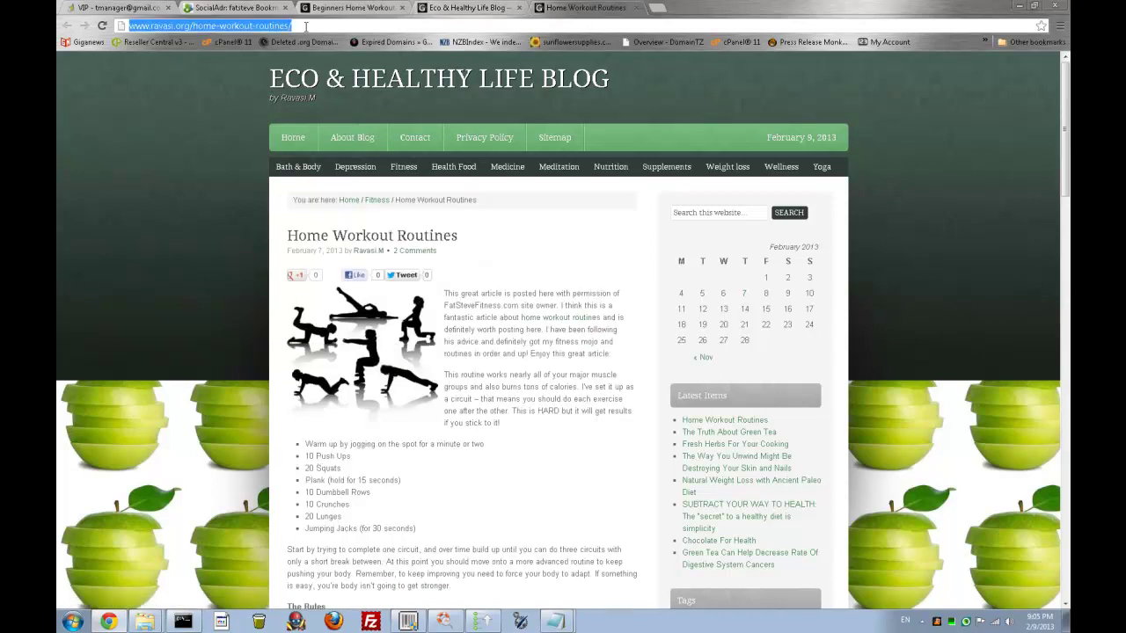
text(www.ravasi.org)
key(Return)
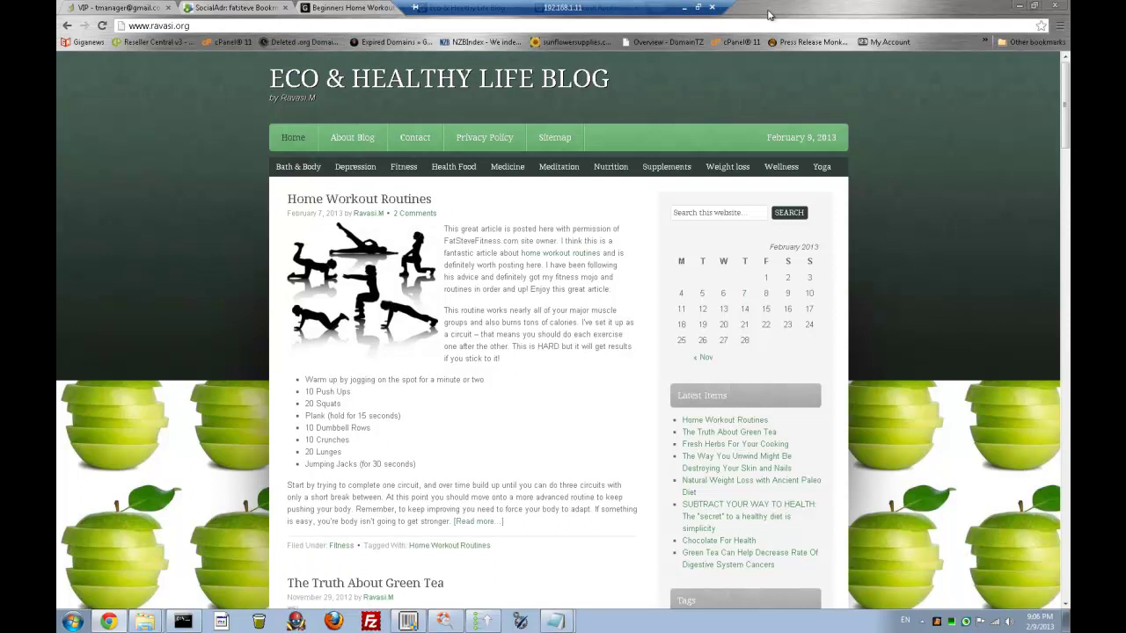
drag(768, 14, 511, 107)
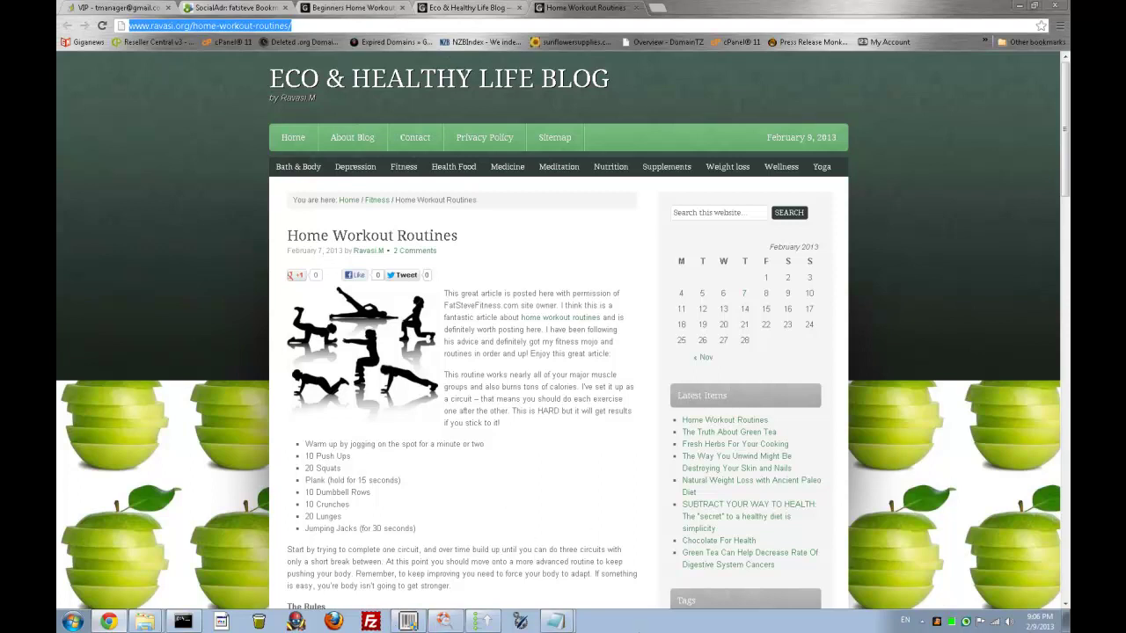
click(481, 618)
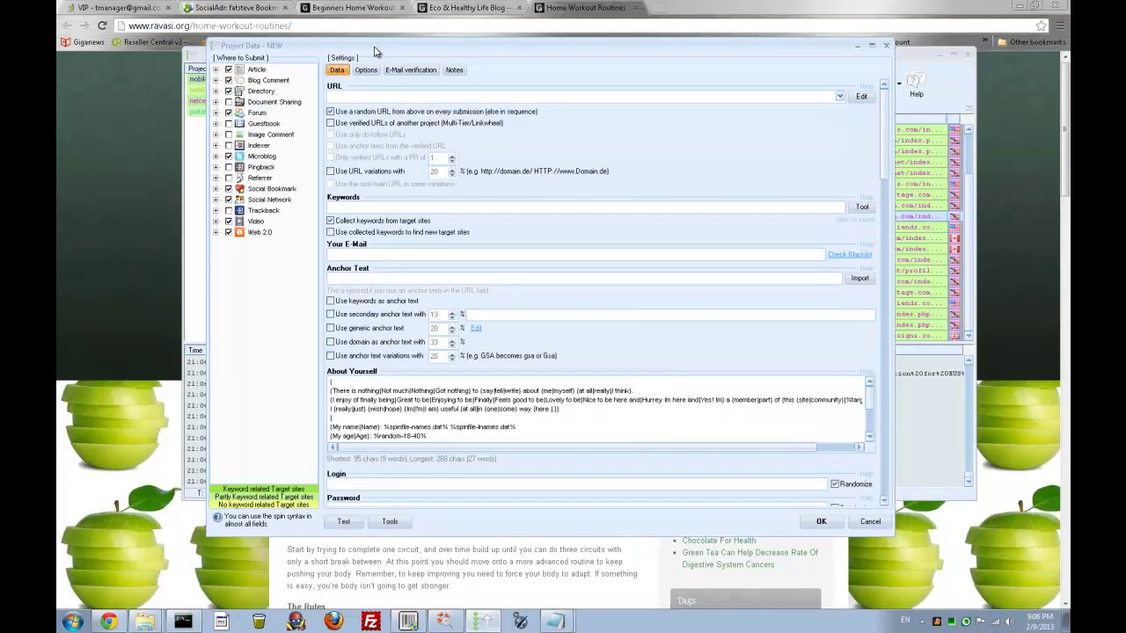
drag(373, 51, 392, 74)
click(877, 120)
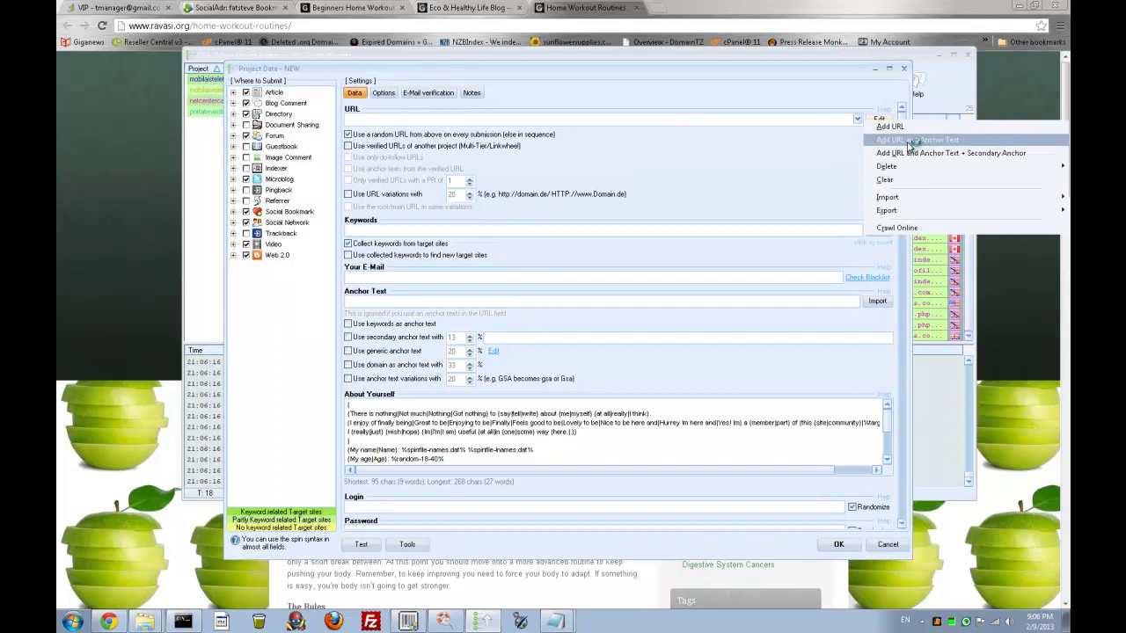
click(910, 142)
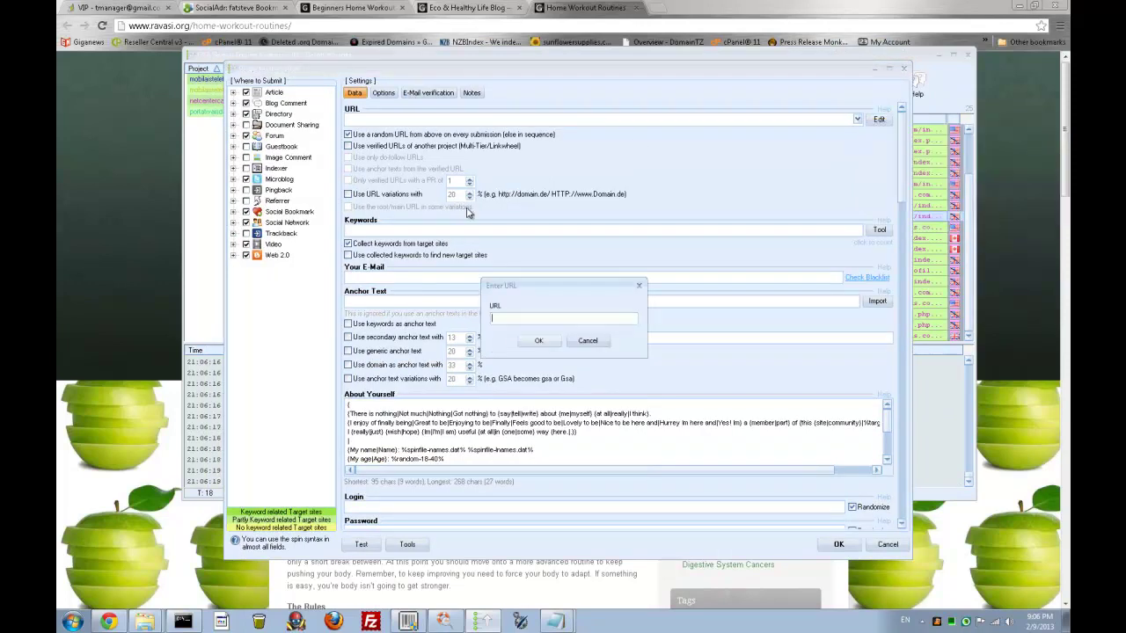
click(397, 10)
click(386, 24)
key(ctrl+c)
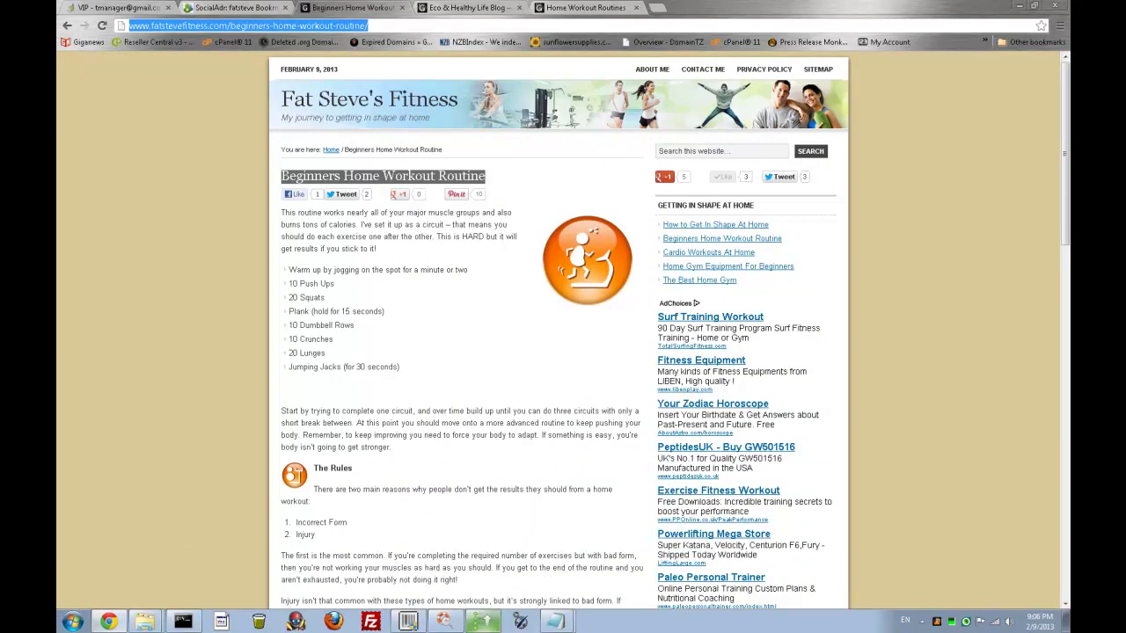
click(482, 621)
key(ctrl+v)
click(539, 341)
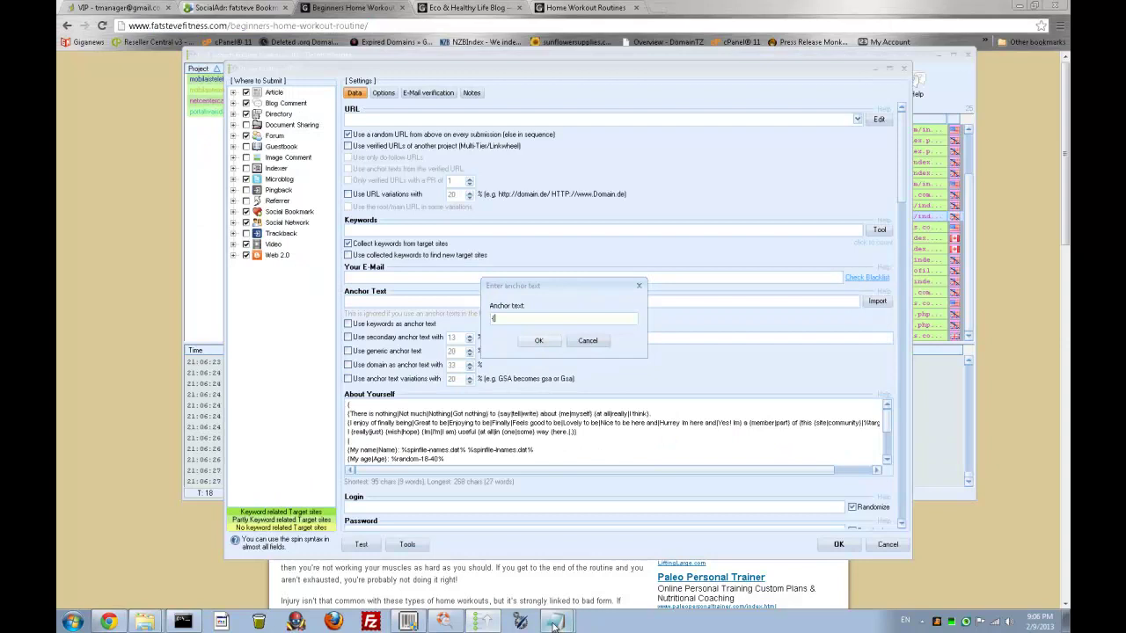
Begin the anchor text spintax with "{home workout routines|", copying the phrase from the Notepad keyword list
mouse_move(553, 622)
click(571, 577)
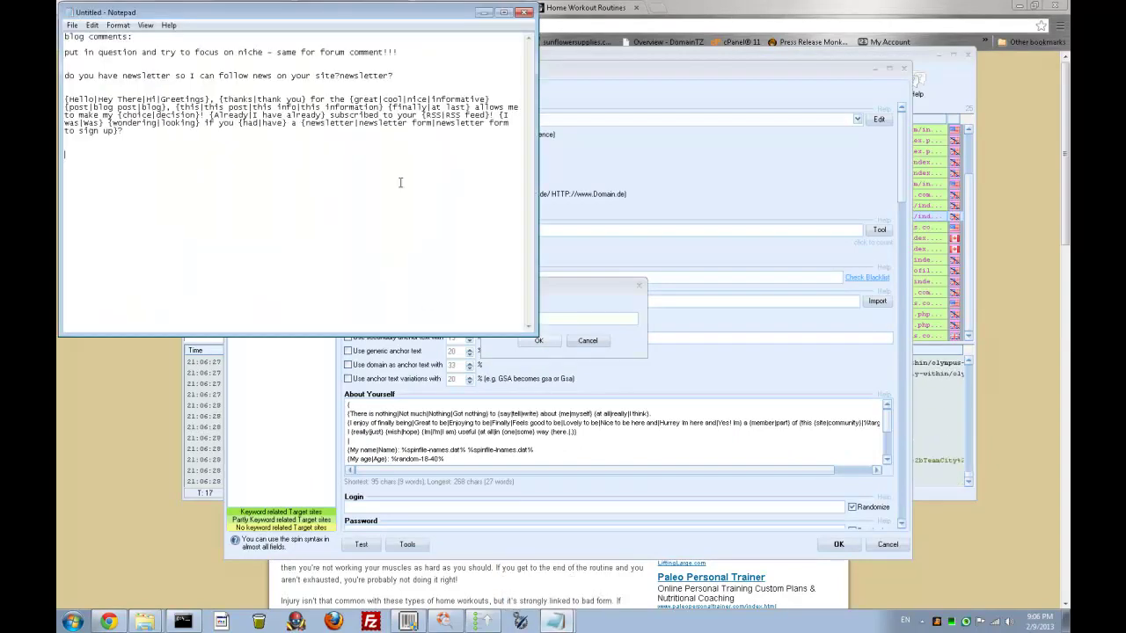
click(483, 13)
mouse_move(559, 622)
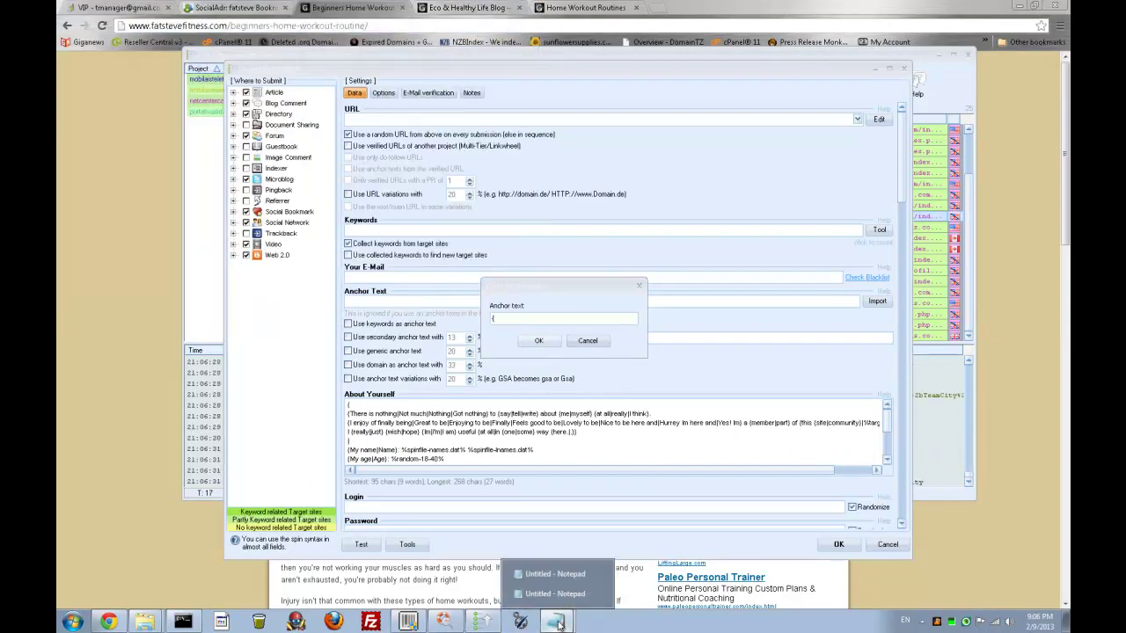
click(567, 595)
drag(683, 128, 572, 131)
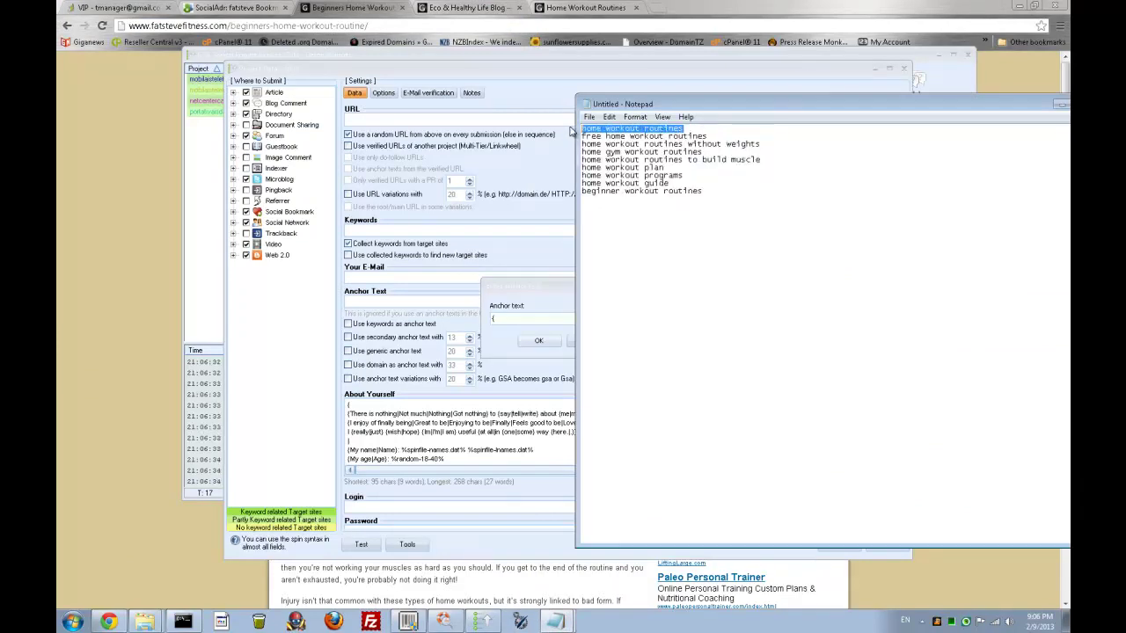
key(ctrl+c)
click(526, 293)
key(ctrl+v)
text(|)
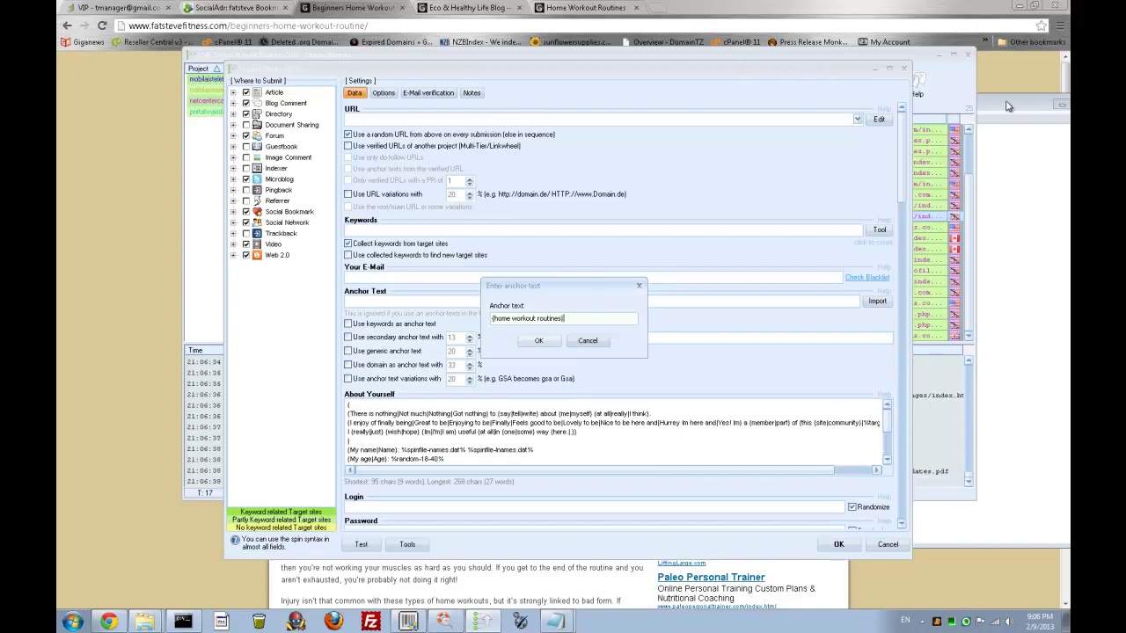
Append "free home workout routines" and "home workout routines without weights" from the keyword list to the anchor spintax, separated by "|"
key(alt+Tab)
drag(708, 138, 579, 138)
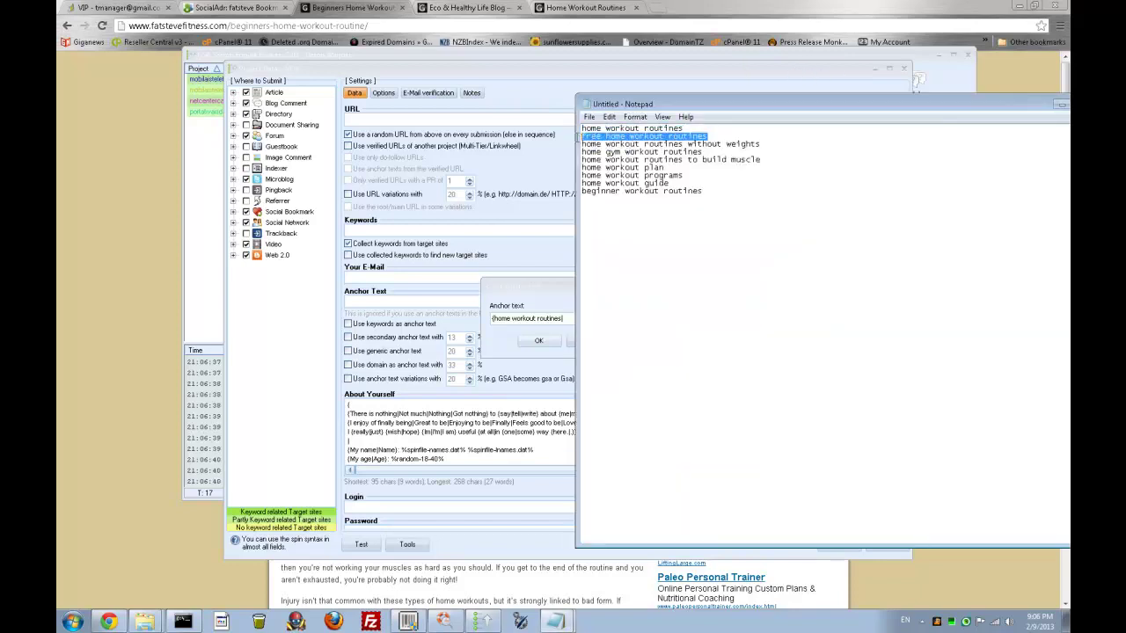
key(ctrl+c)
key(alt+Tab)
key(ctrl+v)
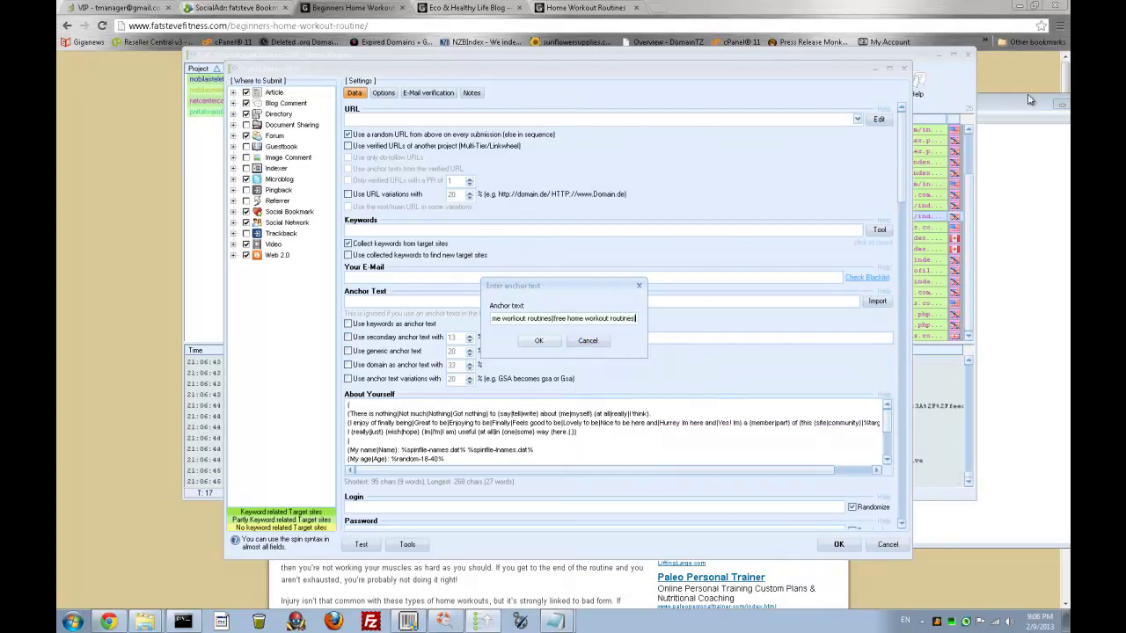
key(alt+Tab)
drag(763, 143, 582, 145)
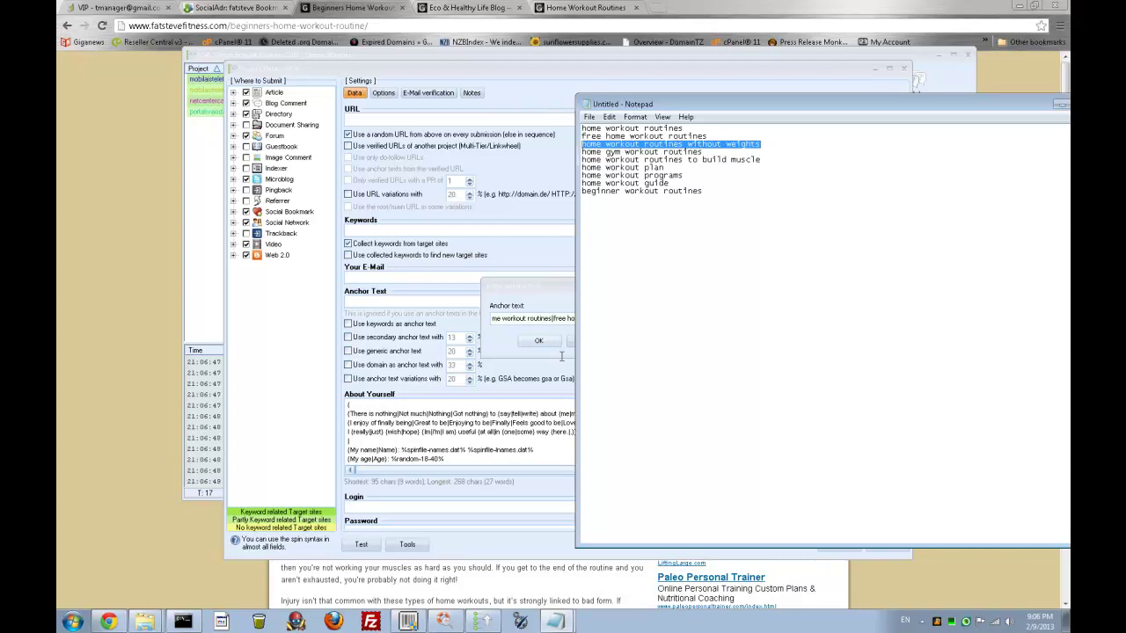
key(ctrl+c)
key(alt+Tab)
key(ctrl+v)
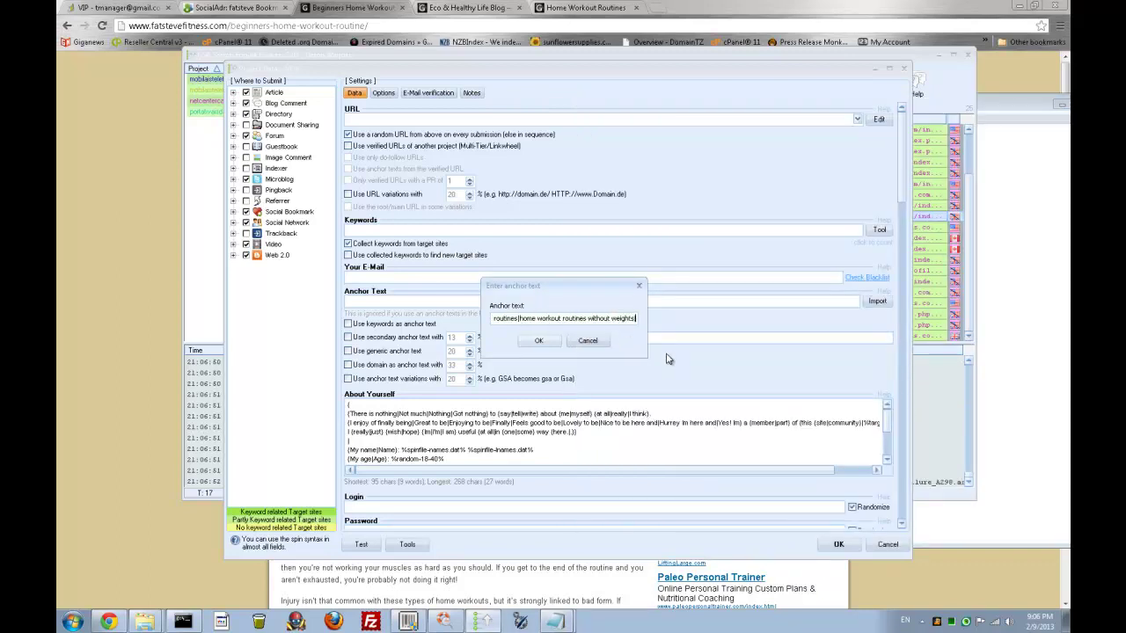
Append "home gym workout routines" and "home workout routines to build muscle" from the keyword list to the anchor spintax, separated by "|"
key(alt+Tab)
drag(715, 151, 589, 152)
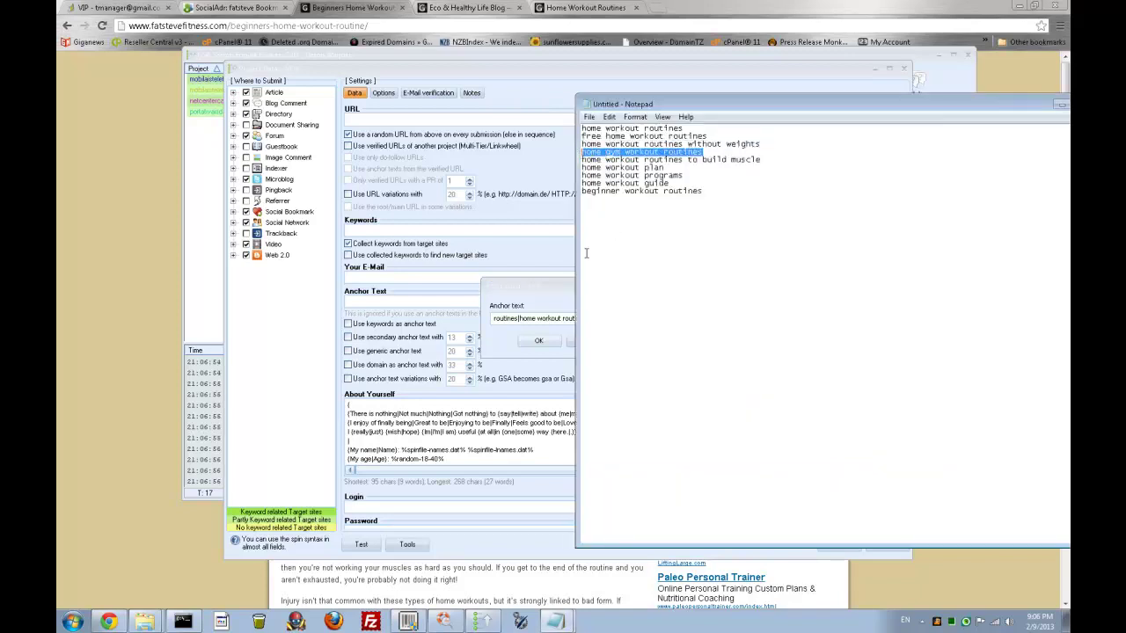
key(alt+Tab)
key(ctrl+v)
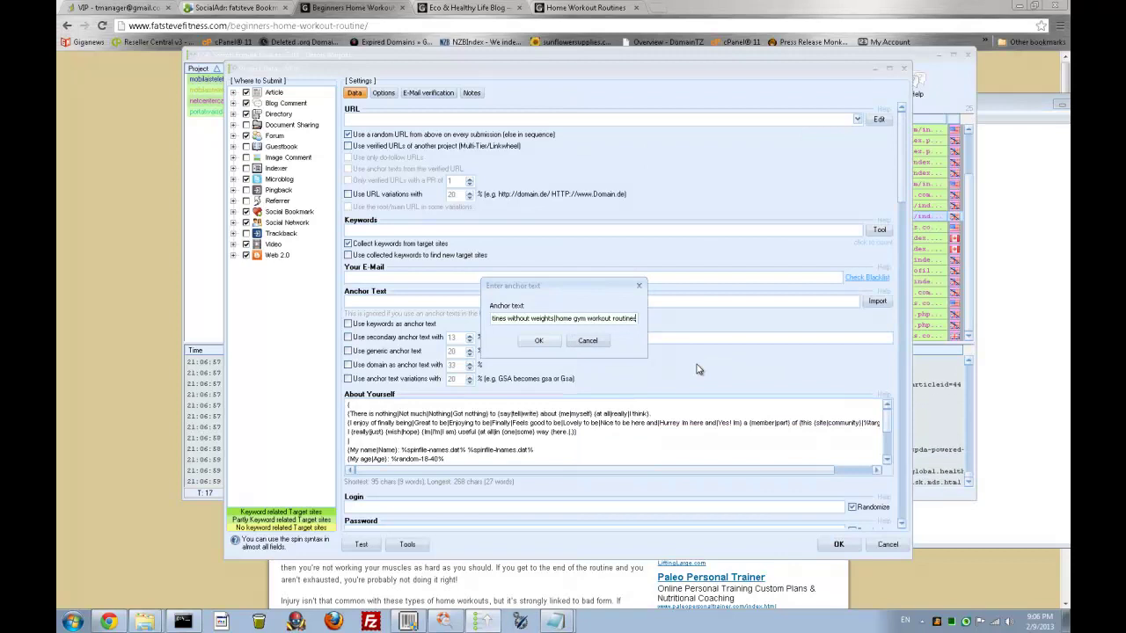
key(alt+Tab)
drag(763, 160, 578, 161)
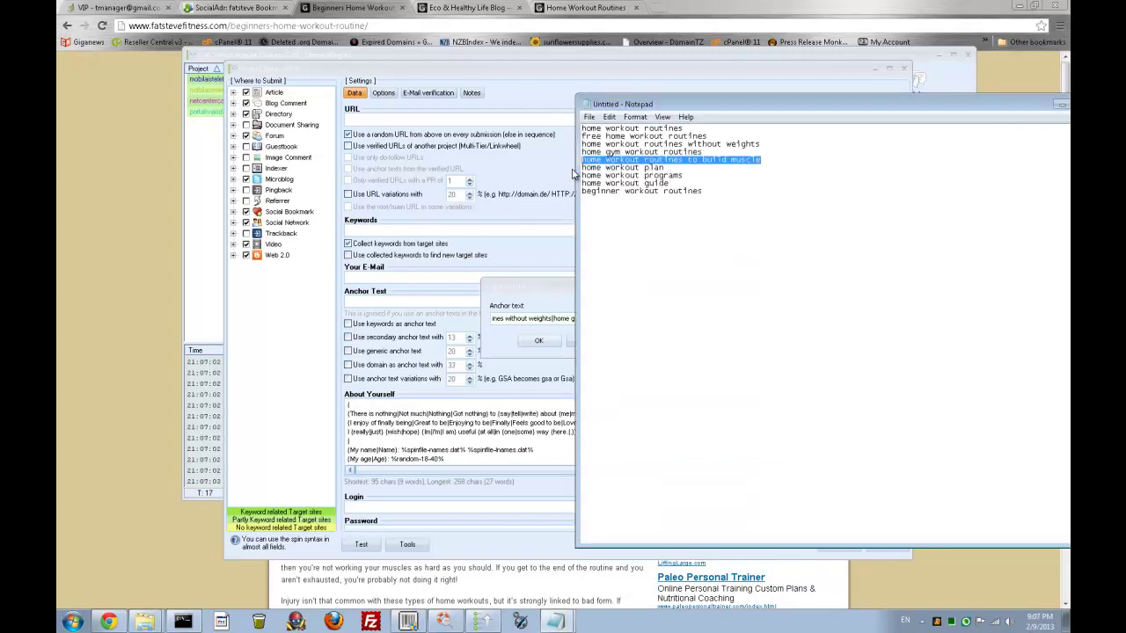
click(531, 290)
text(|)
key(ctrl+v)
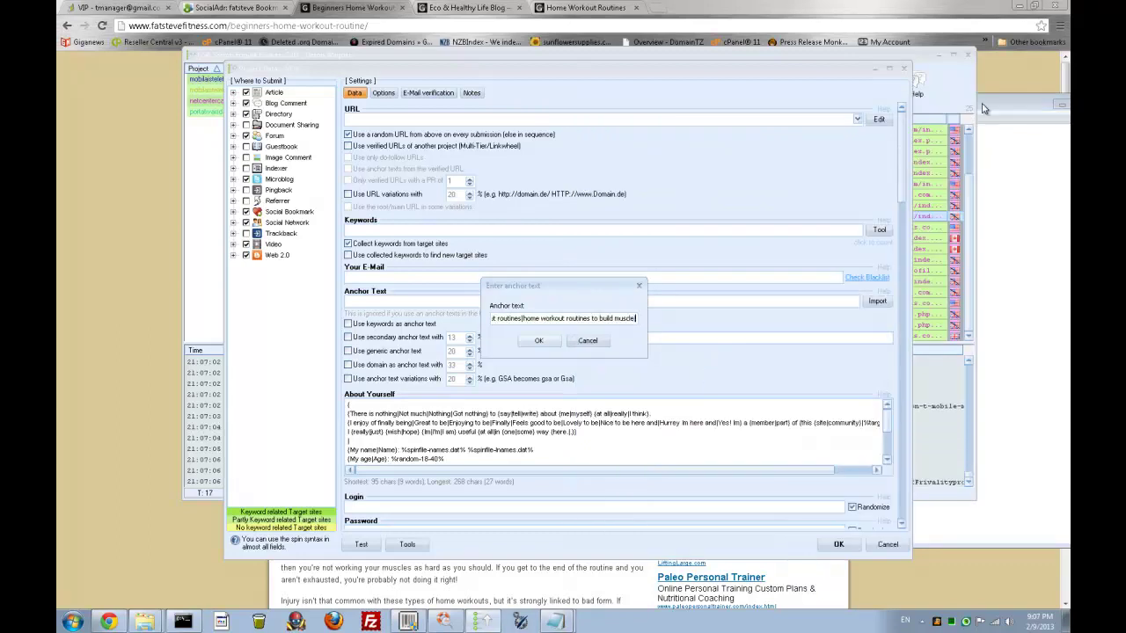
Append 'home workout plan' and 'home workout programs' from the Notepad keyword list to the anchor spintax, separated by '|'
click(984, 108)
drag(667, 168, 571, 170)
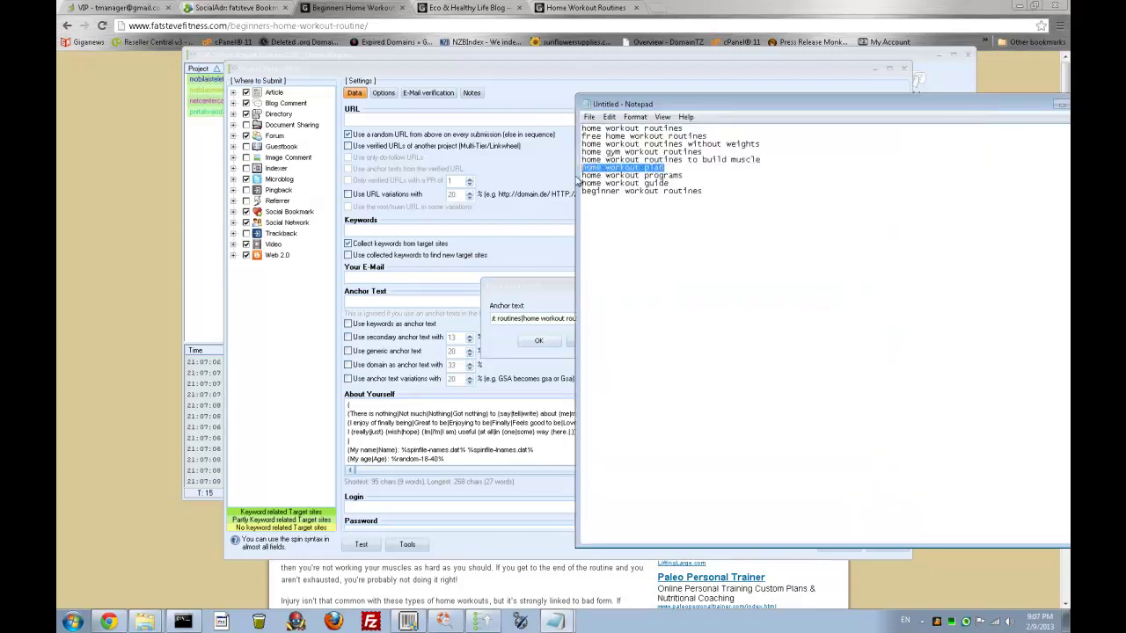
click(540, 301)
key(ctrl+v)
text(|)
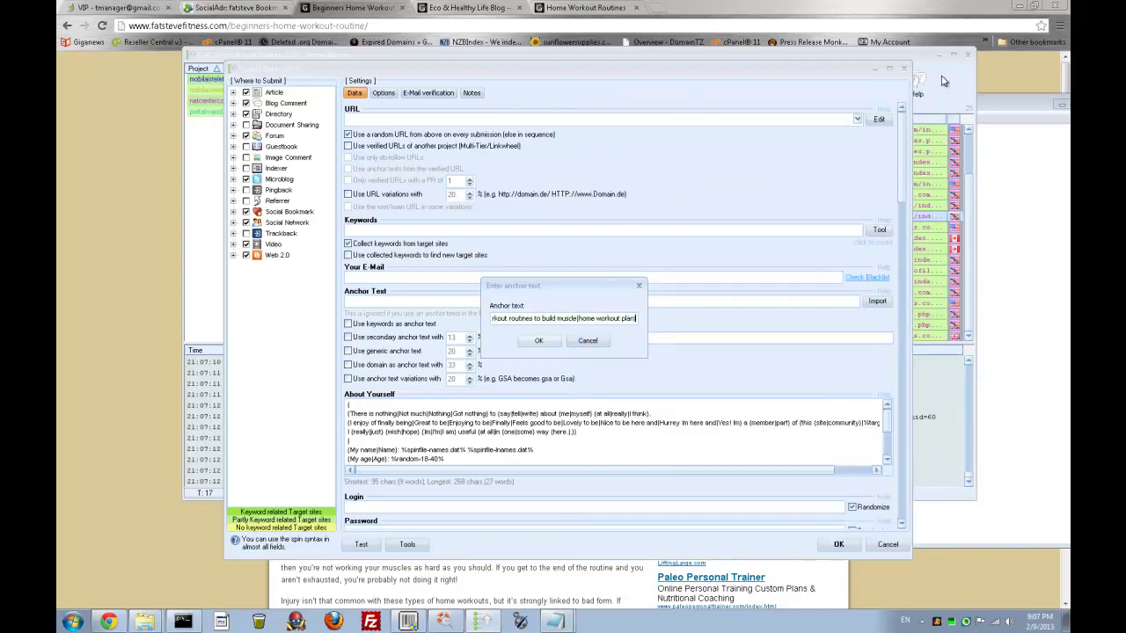
click(992, 97)
drag(711, 175, 581, 175)
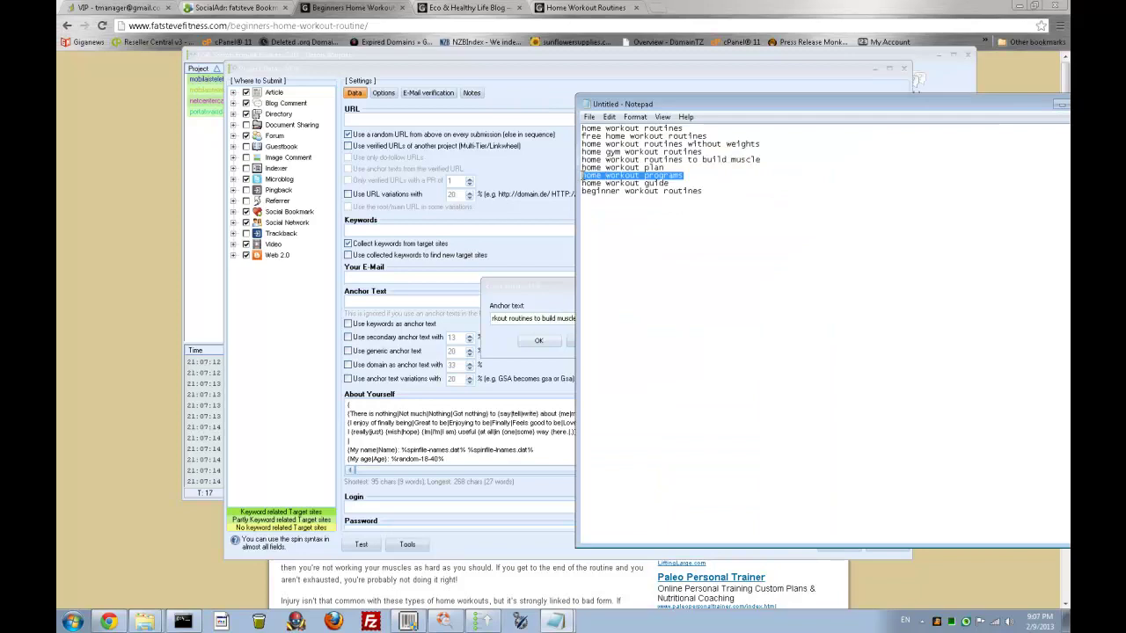
click(520, 294)
key(ctrl+v)
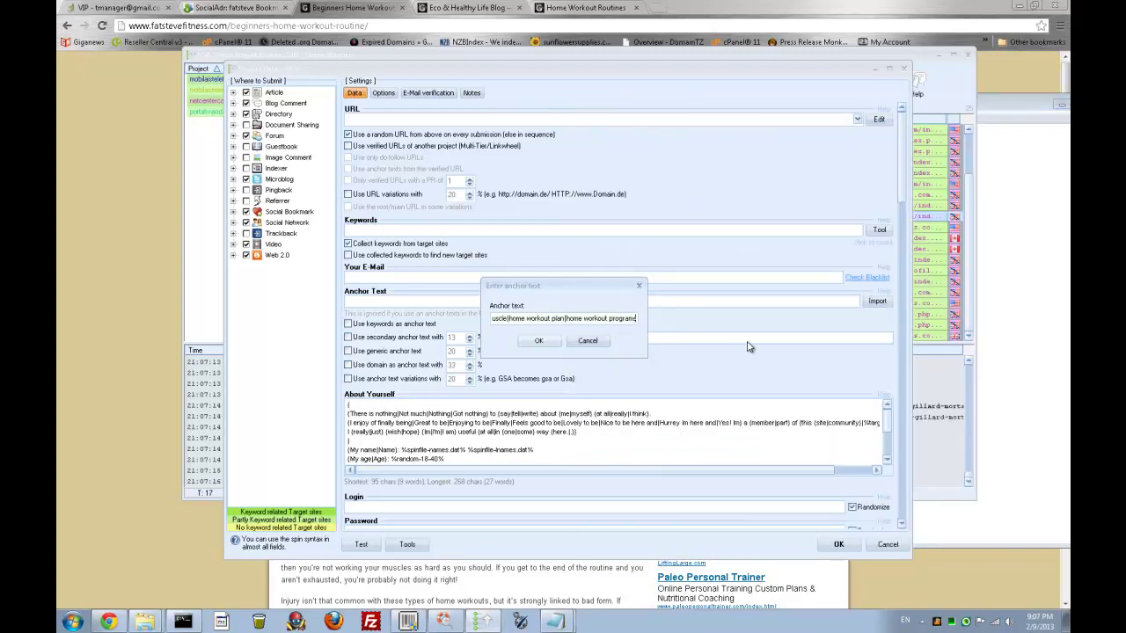
text(|)
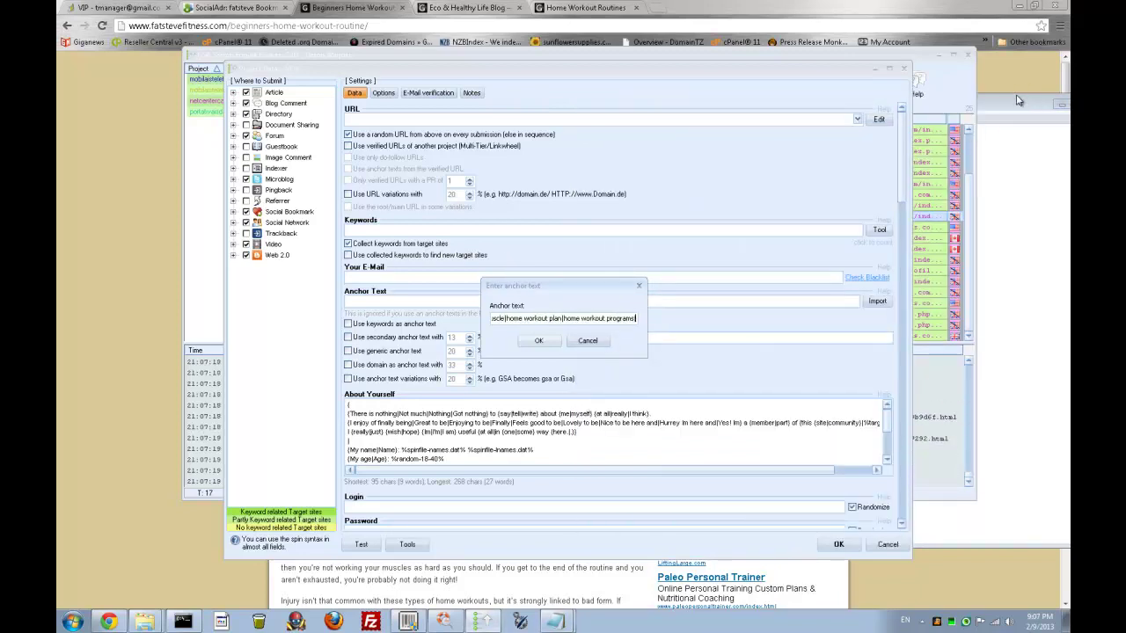
Append 'home workout guide' and 'beginner workout routines' from the keyword list to the anchor spintax and close it with a curly brace
click(989, 104)
drag(670, 183, 579, 183)
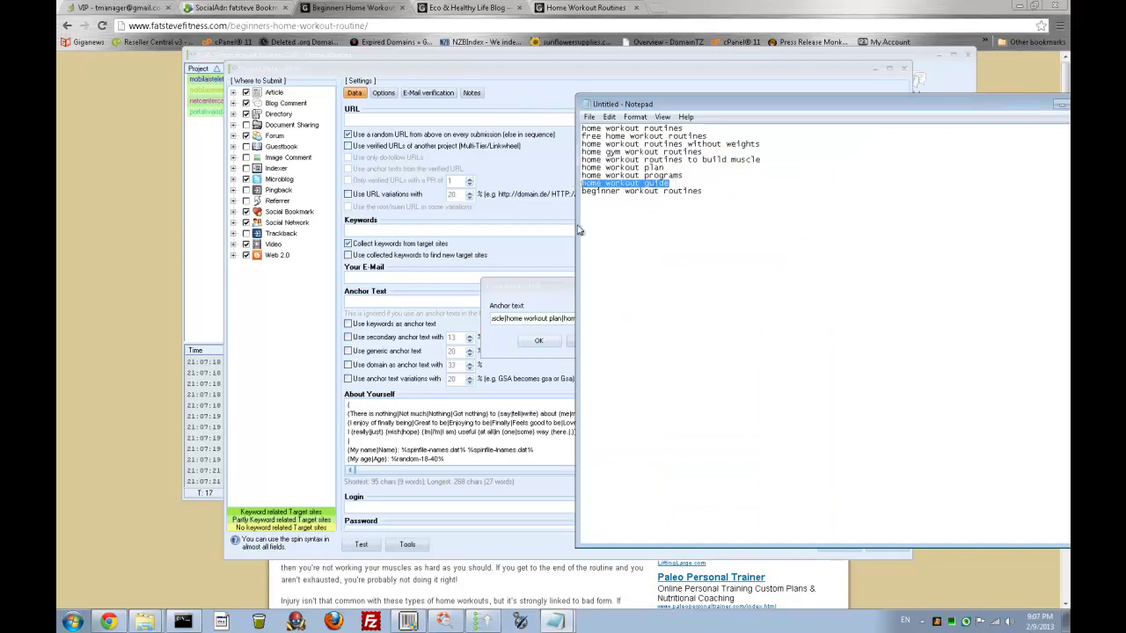
click(544, 293)
key(ctrl+v)
text(|)
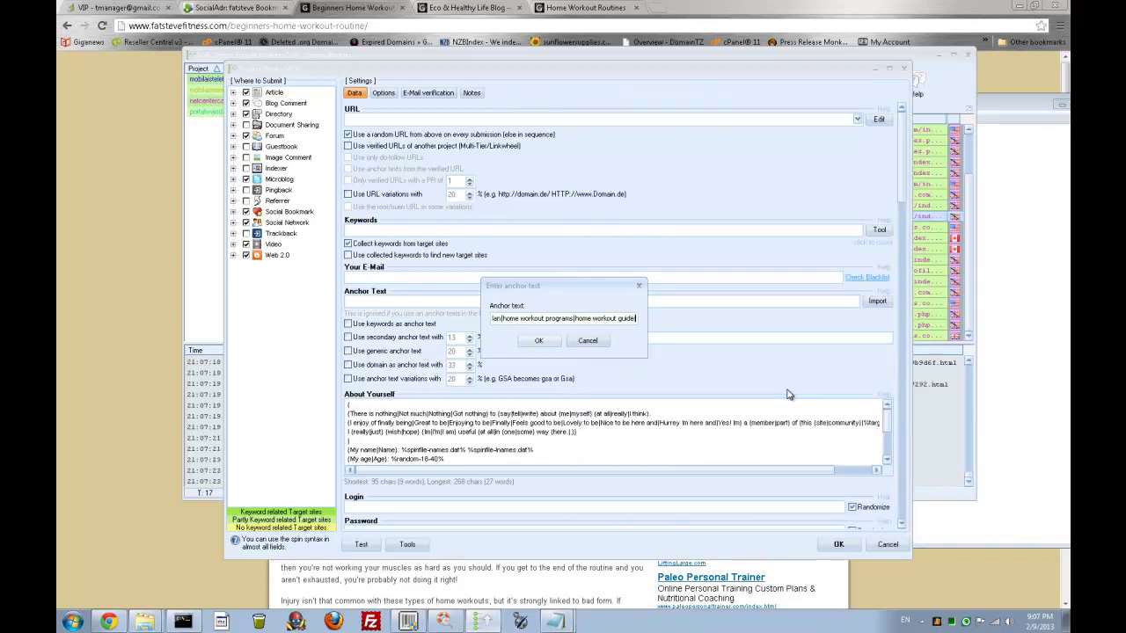
click(980, 204)
drag(719, 192, 580, 193)
click(554, 280)
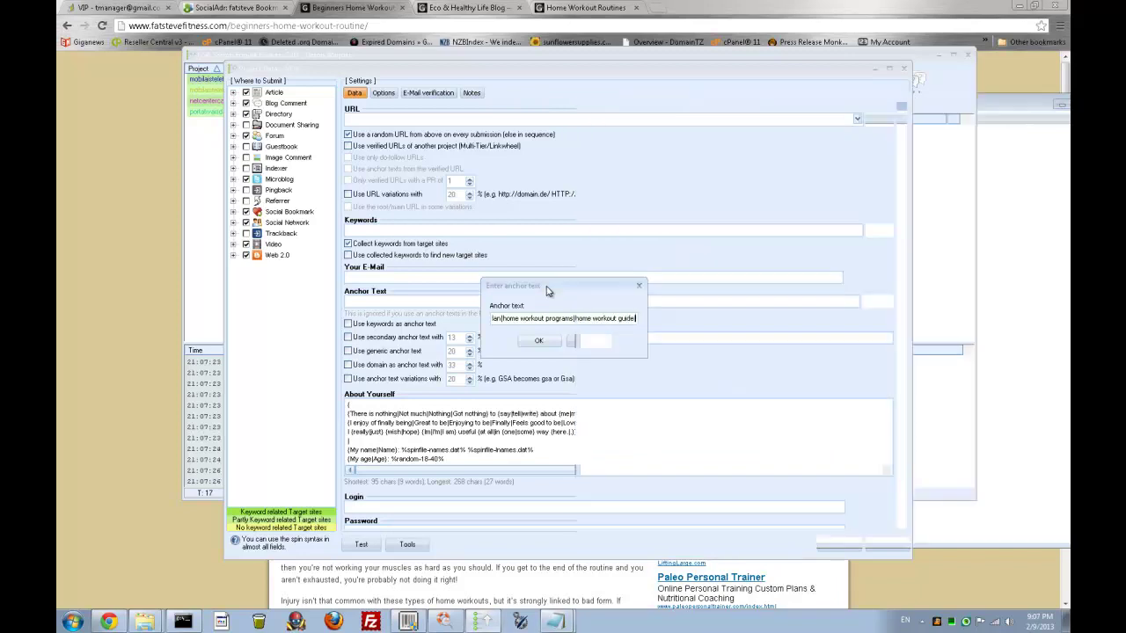
key(ctrl+v)
text(|)
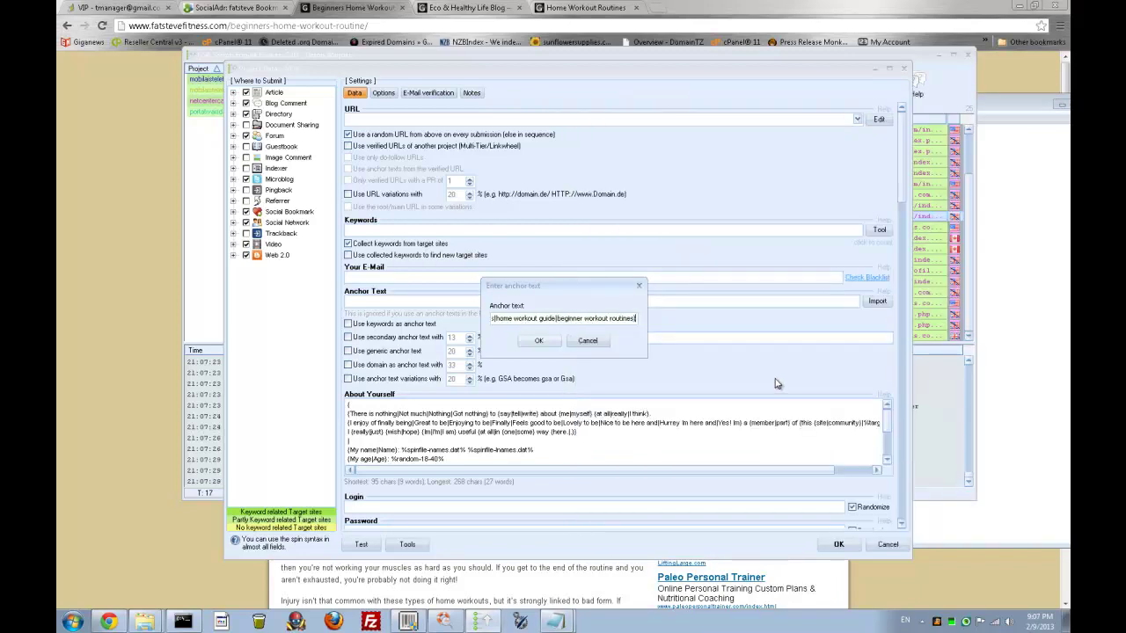
Copy the complete anchor spintax onto a new line below the Notepad keyword list and confirm the anchor text entry in the GSA project
key(ctrl+a)
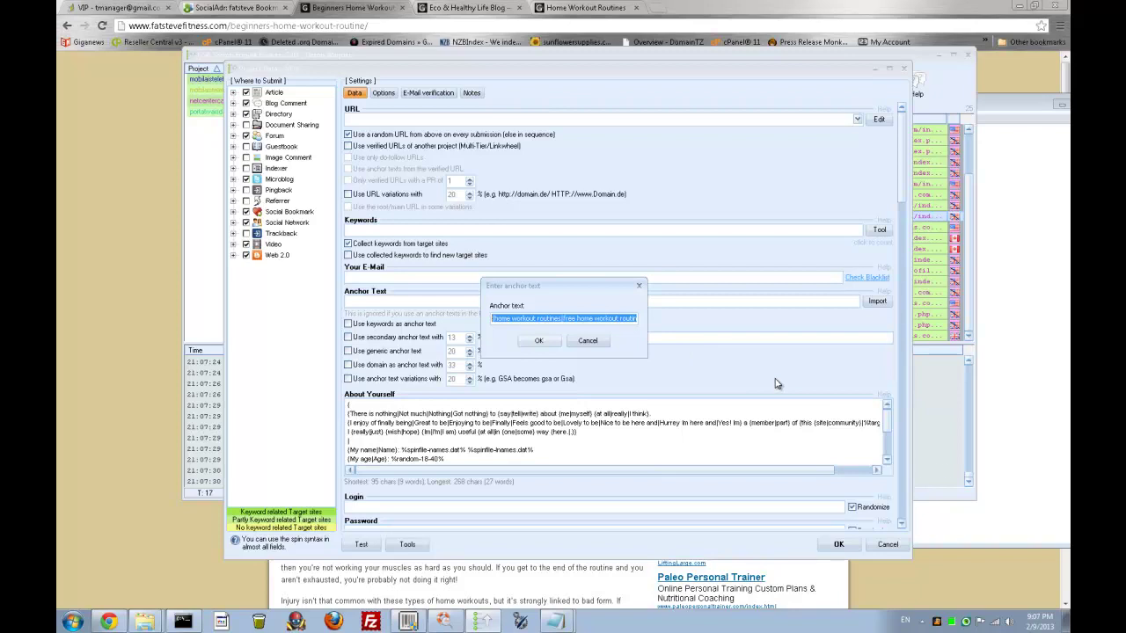
click(1015, 209)
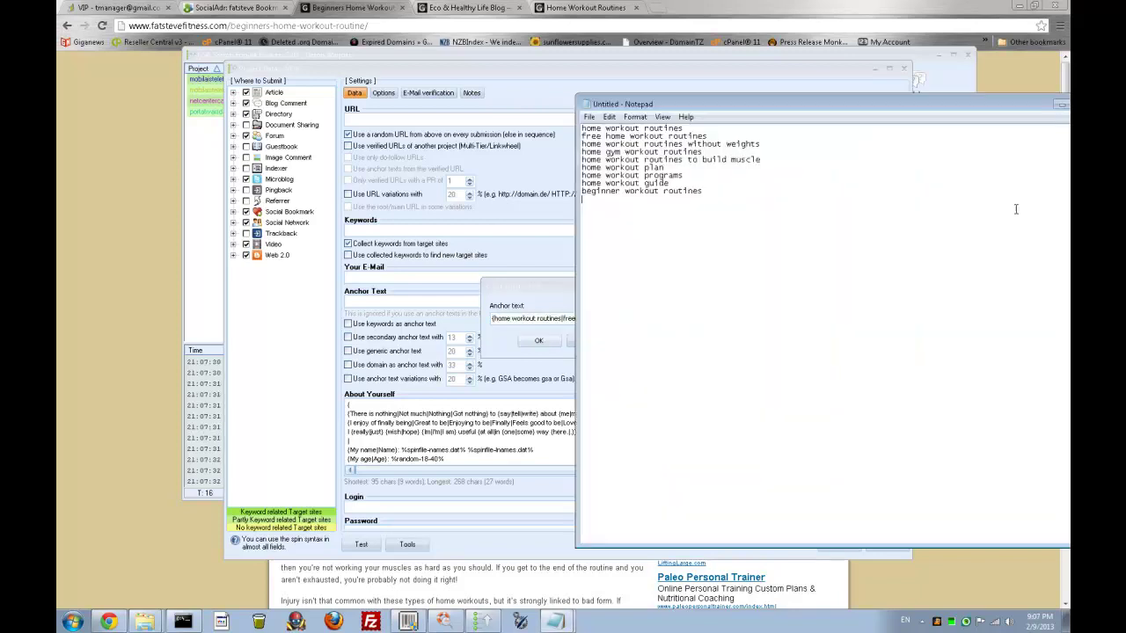
key(Return)
text({home workout routines|free home workout routines|home workout routines without weights|home gym workout routines|home workout routines to build muscle|home workout plan|home workout programs|home workout guide|beginner workout routines})
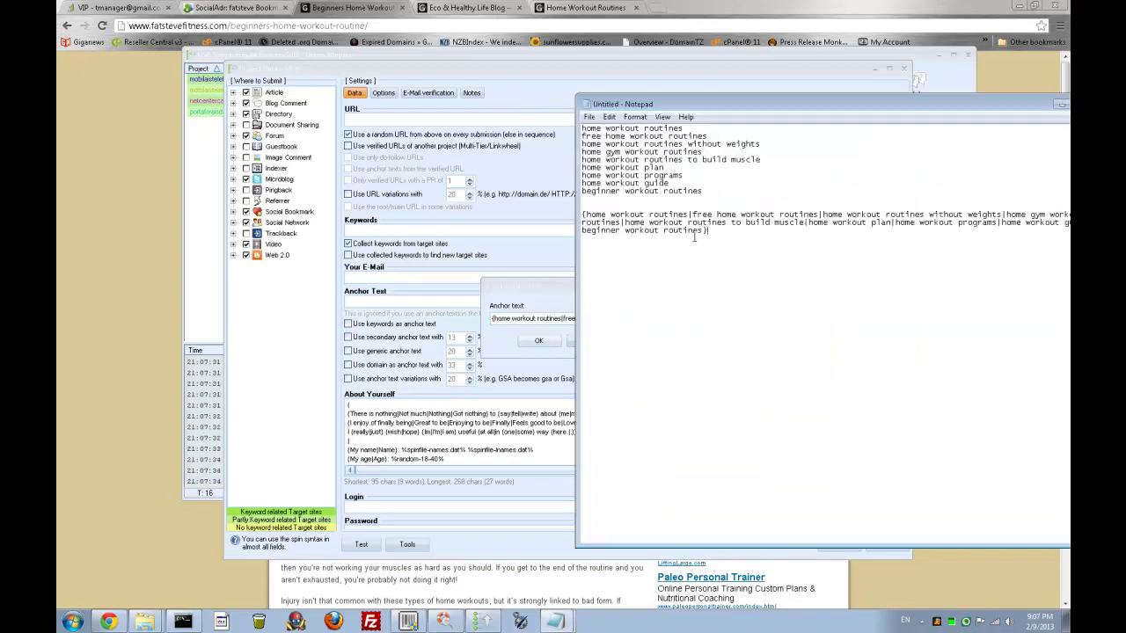
click(489, 299)
click(538, 340)
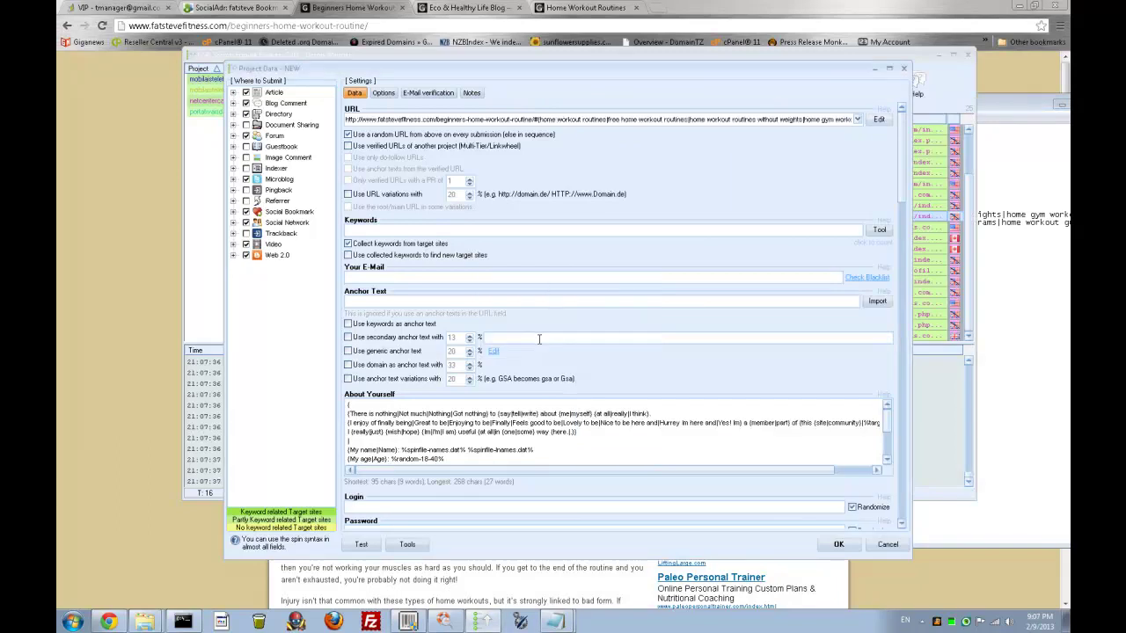
click(879, 120)
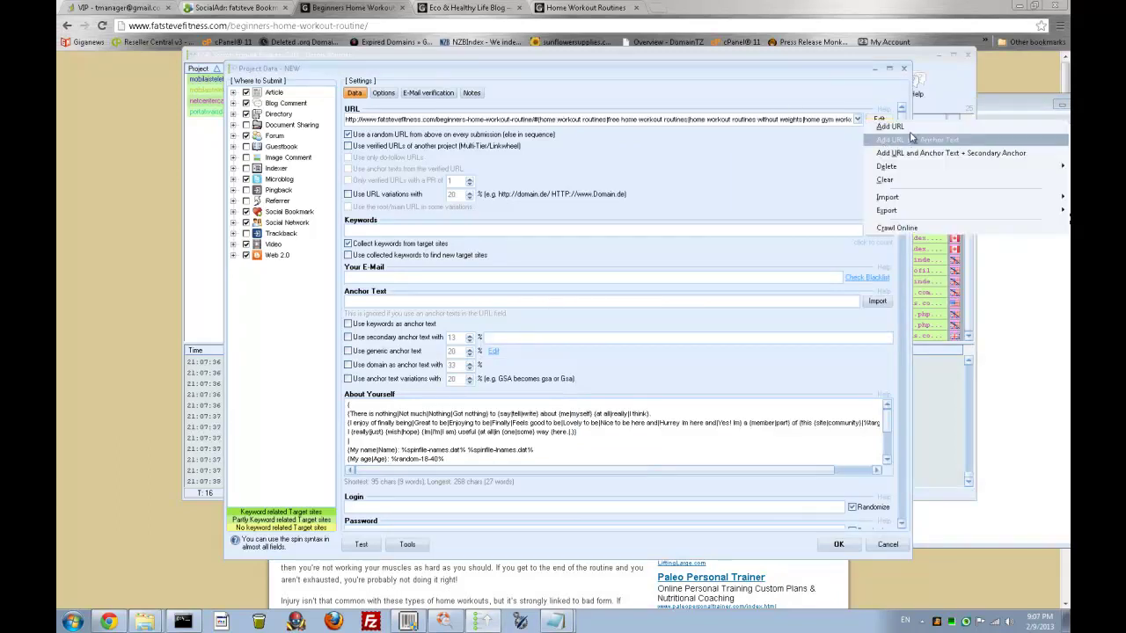
click(911, 141)
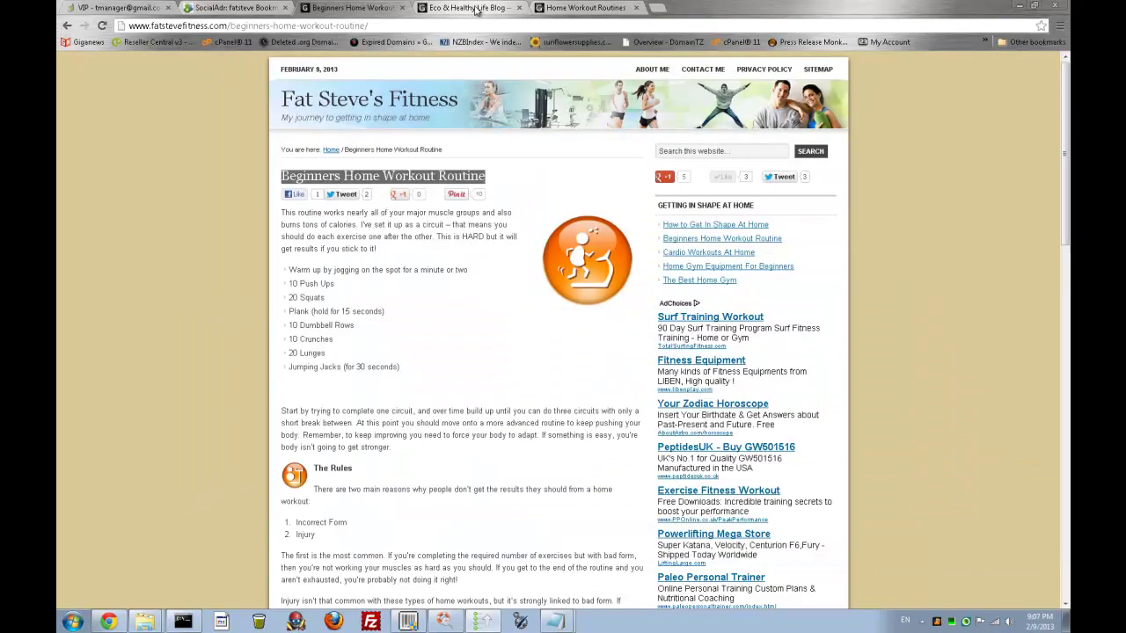
click(479, 8)
click(218, 24)
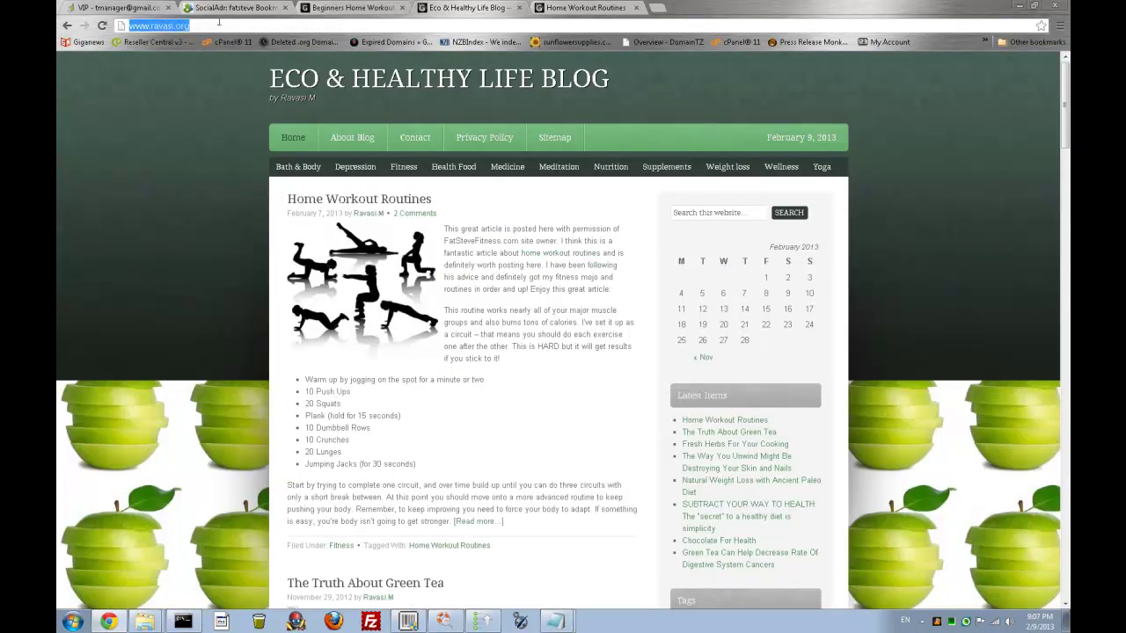
key(ctrl+f)
click(200, 25)
triple_click(200, 26)
key(ctrl+c)
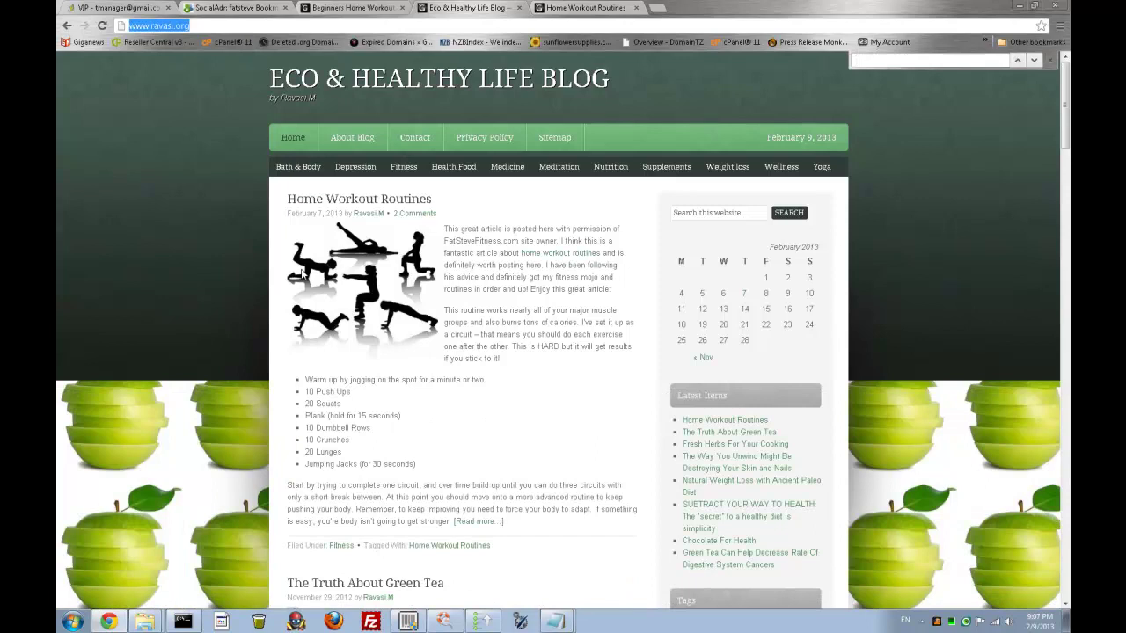
click(482, 622)
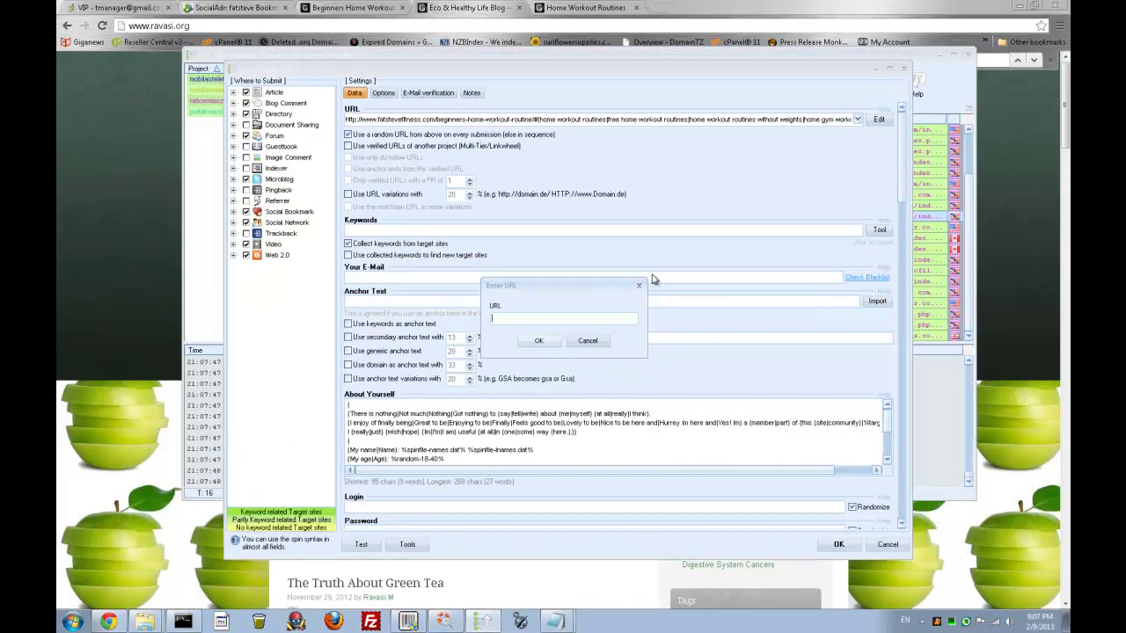
key(ctrl+v)
click(539, 340)
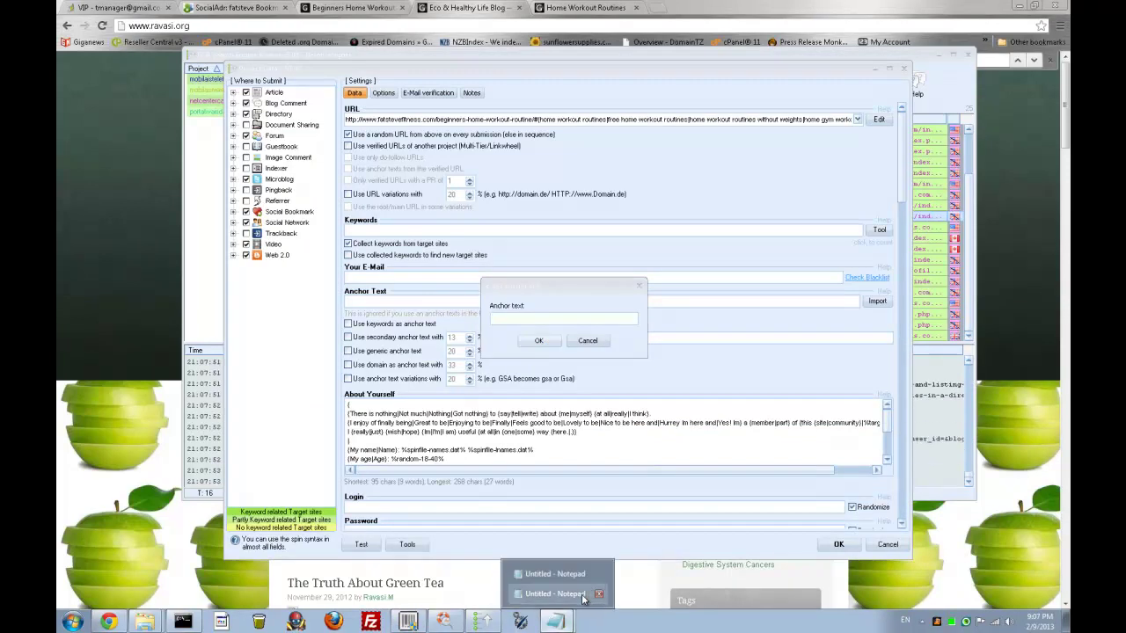
click(591, 594)
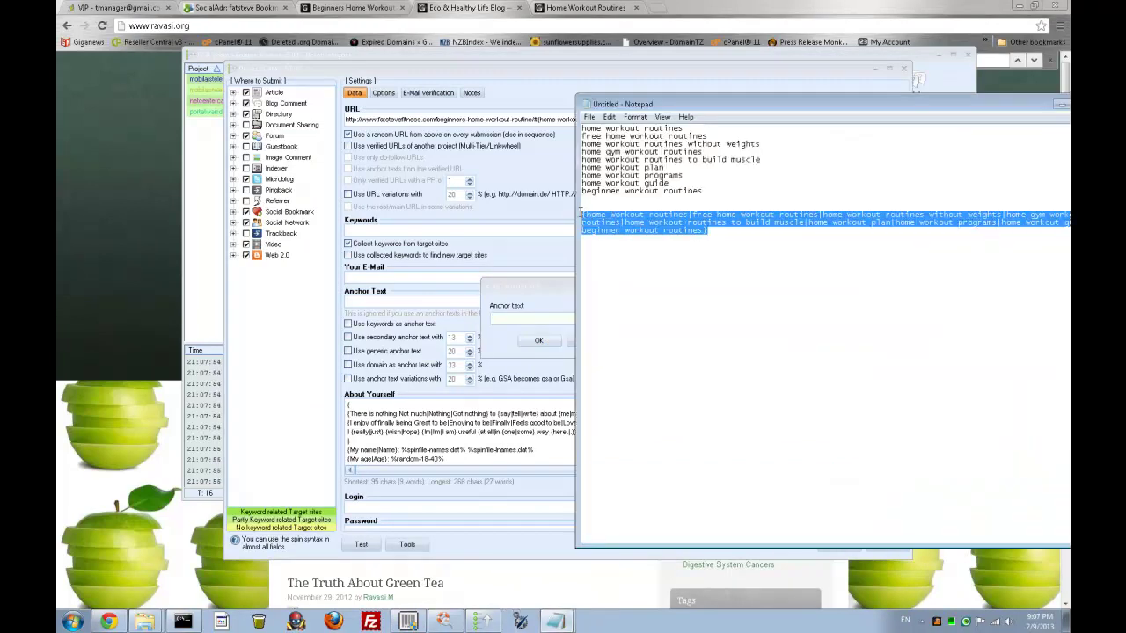
click(507, 318)
text({home workout routines|free home workout routines|home workout routines without weights|home gym workout routines|home workout routines to build muscle|home workout plan|home workout programs|home workout guide|beginner workout routines})
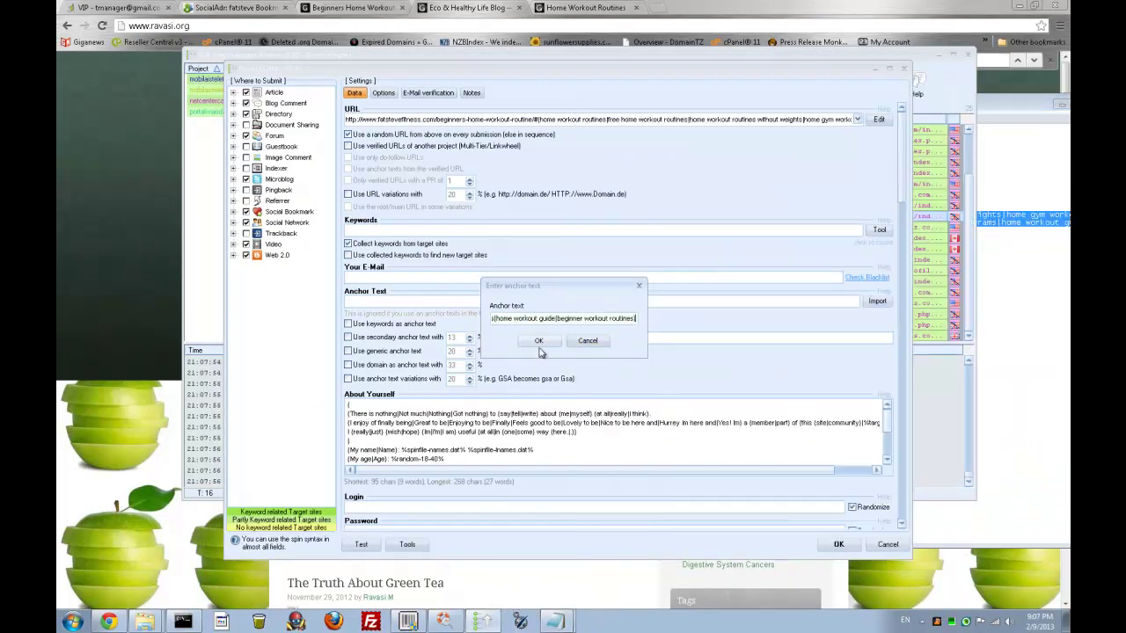
click(539, 341)
click(879, 119)
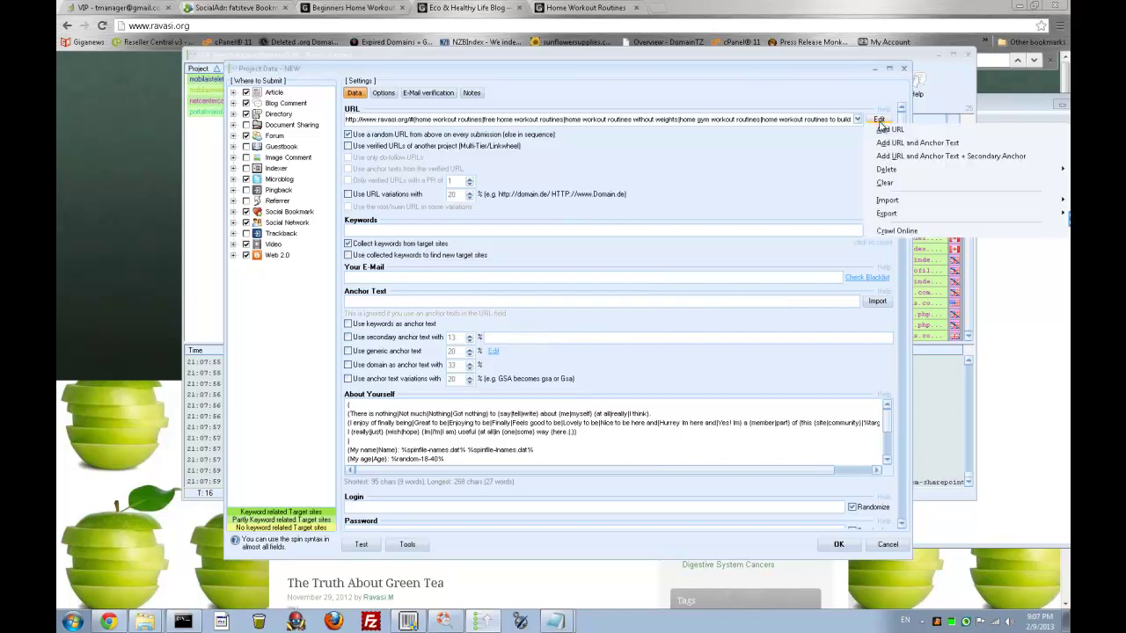
click(919, 143)
click(306, 24)
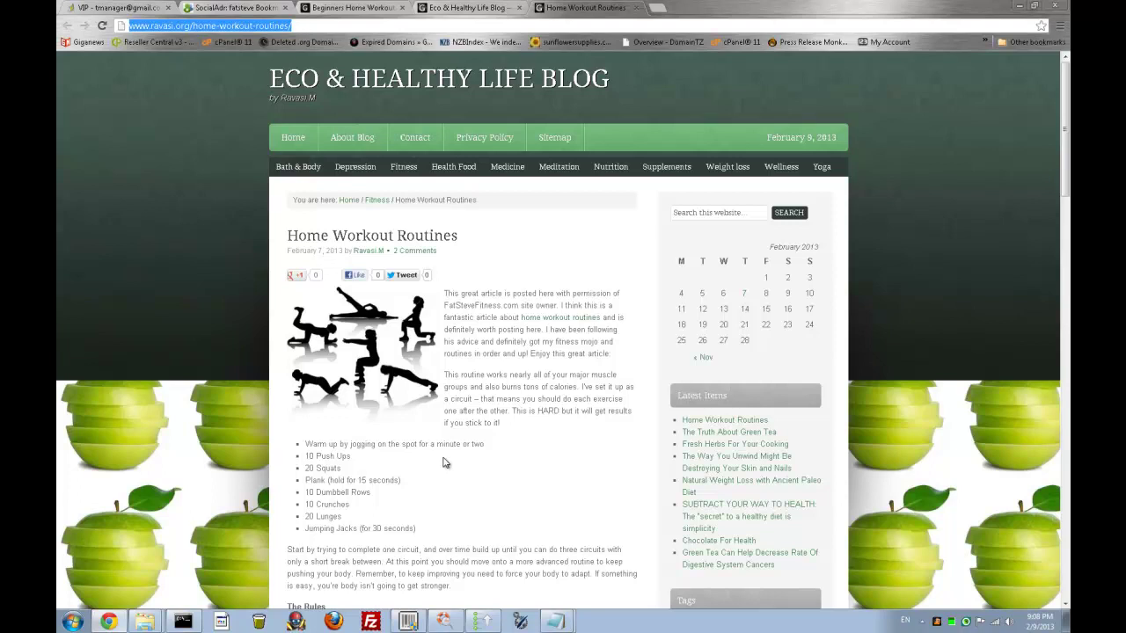
click(482, 621)
text(http://www.ravasi.org/home-workout-routines/)
click(538, 340)
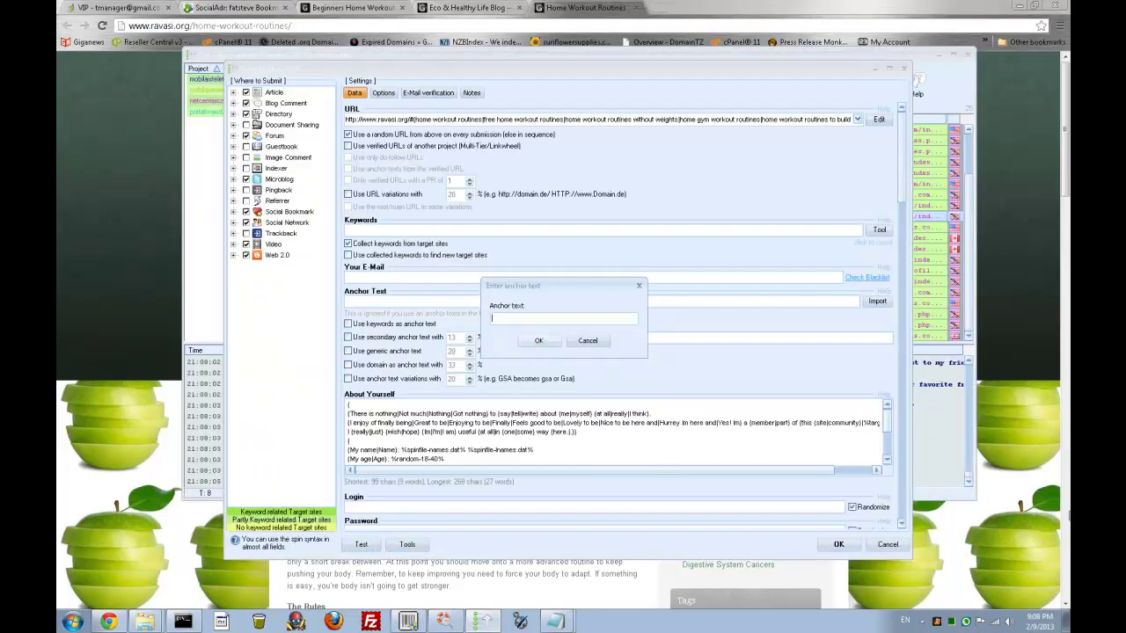
Copy the home workout spintax from Notepad into the anchor text of the ravasi.org/home-workout-routines/ entry and confirm it
mouse_move(532, 626)
click(535, 582)
mouse_move(582, 214)
mouse_down()
mouse_move(709, 230)
mouse_move(580, 212)
mouse_up()
click(719, 235)
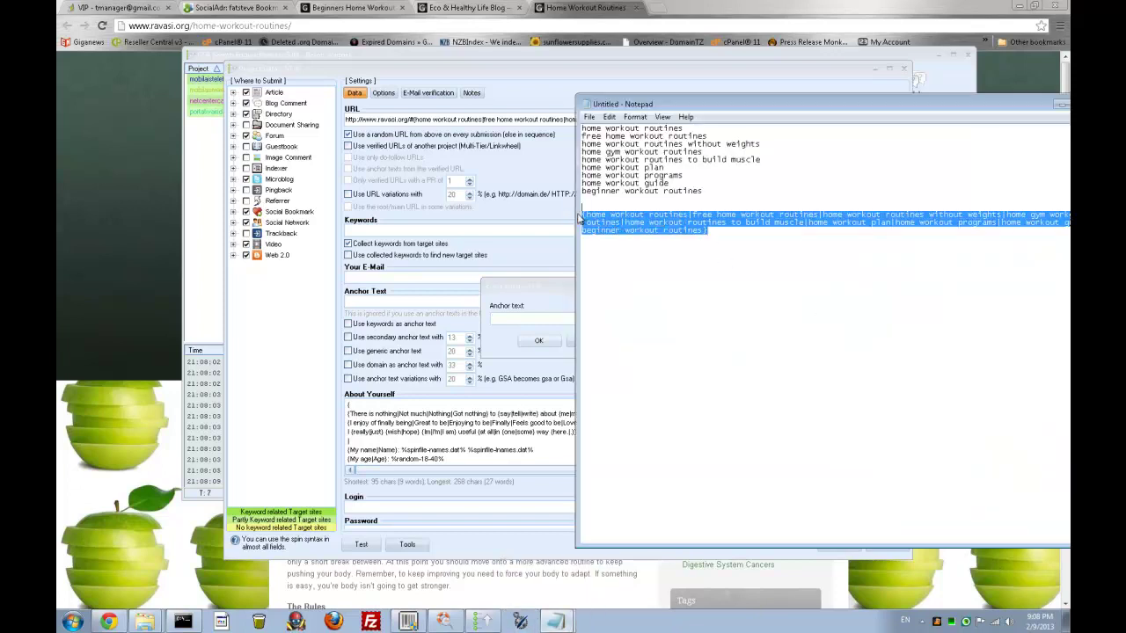
drag(729, 235, 580, 212)
key(ctrl+c)
click(540, 283)
click(542, 321)
key(ctrl+v)
click(547, 341)
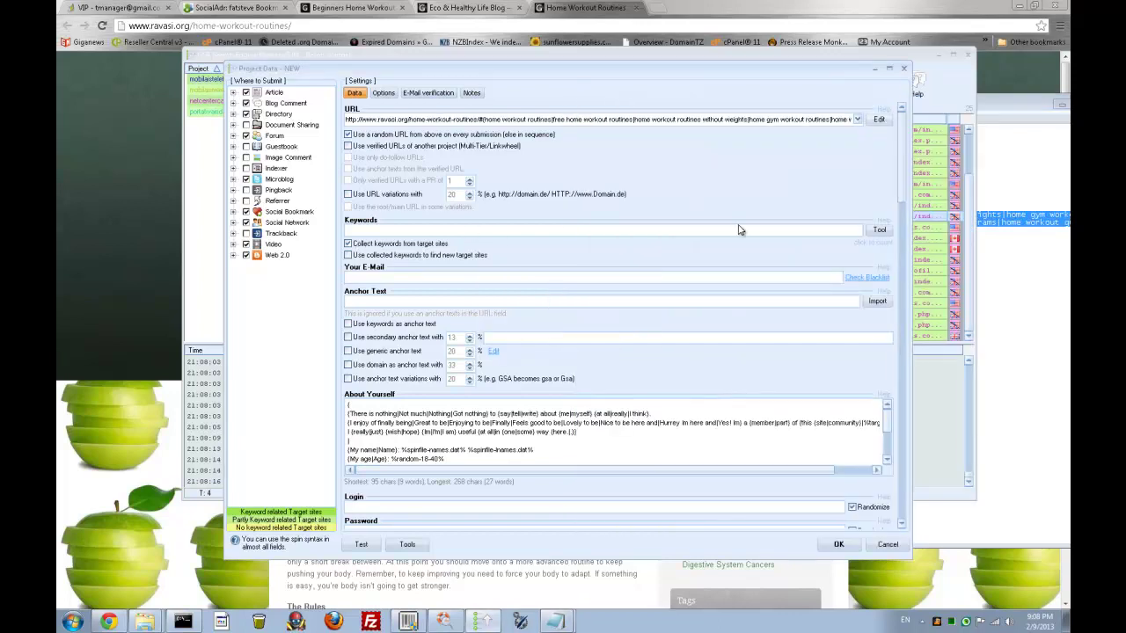
Delete the spintax block below the keyword list in Notepad, keeping only the nine keyword lines
click(1016, 266)
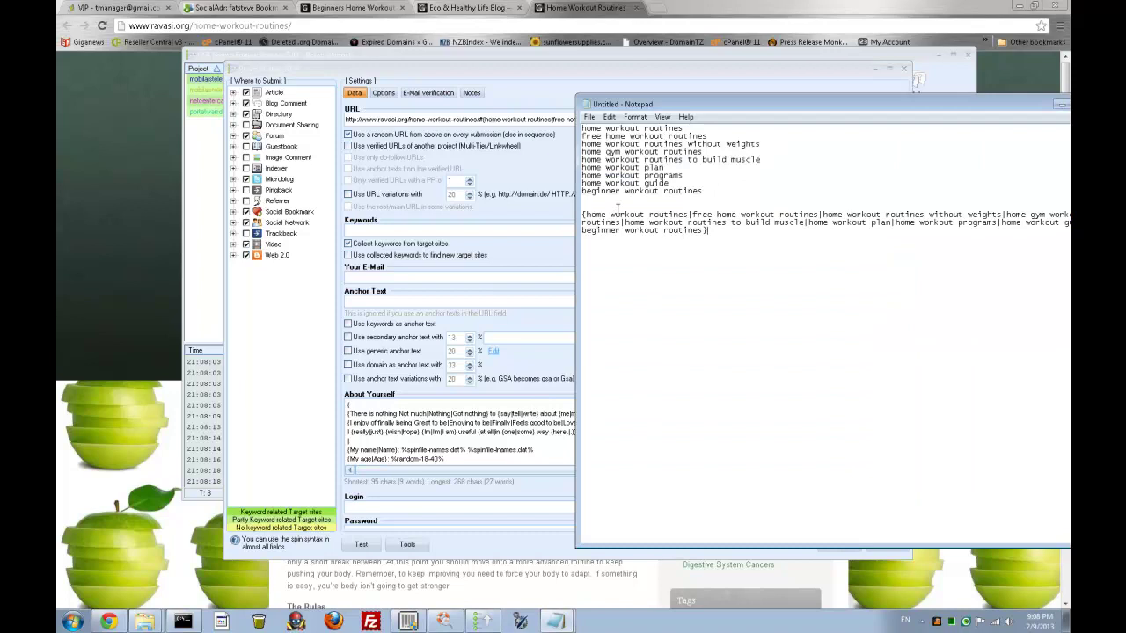
drag(707, 233, 564, 208)
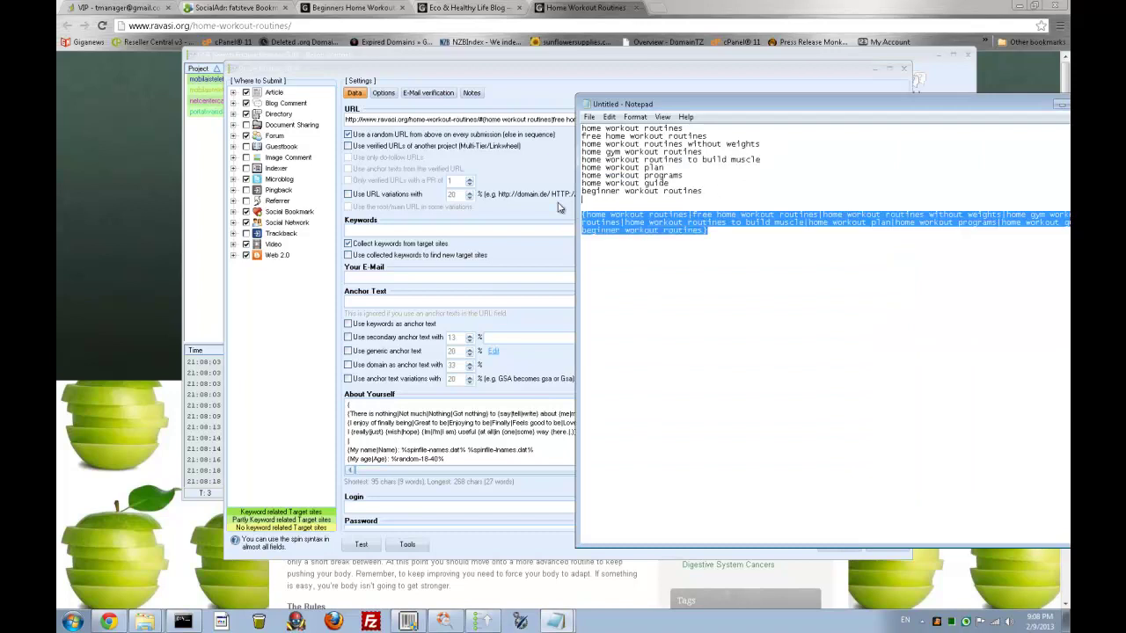
key(Delete)
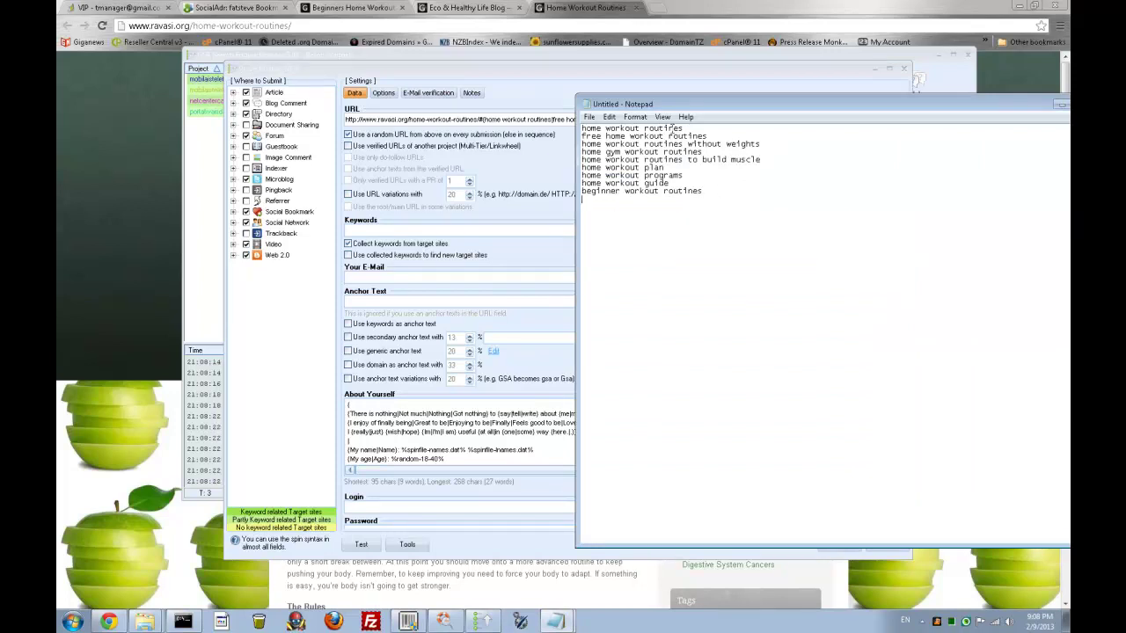
Save the Notepad keyword list as home_workout_routine_keywords in the Desktop's fatstevefitness folder, then return to the GSA project
click(589, 116)
click(617, 170)
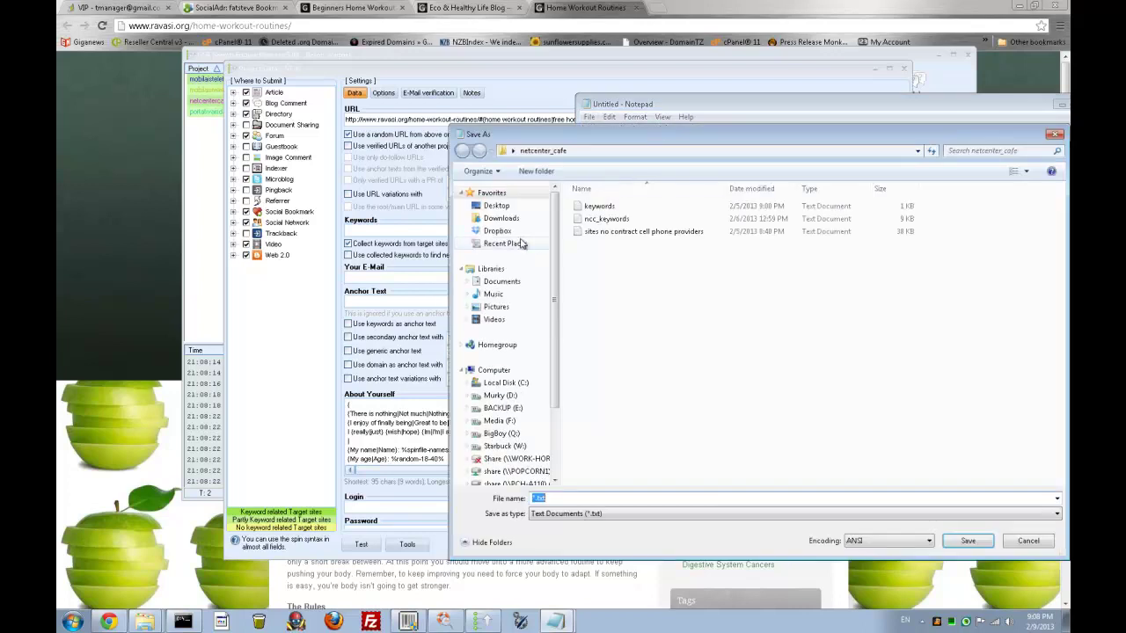
click(497, 206)
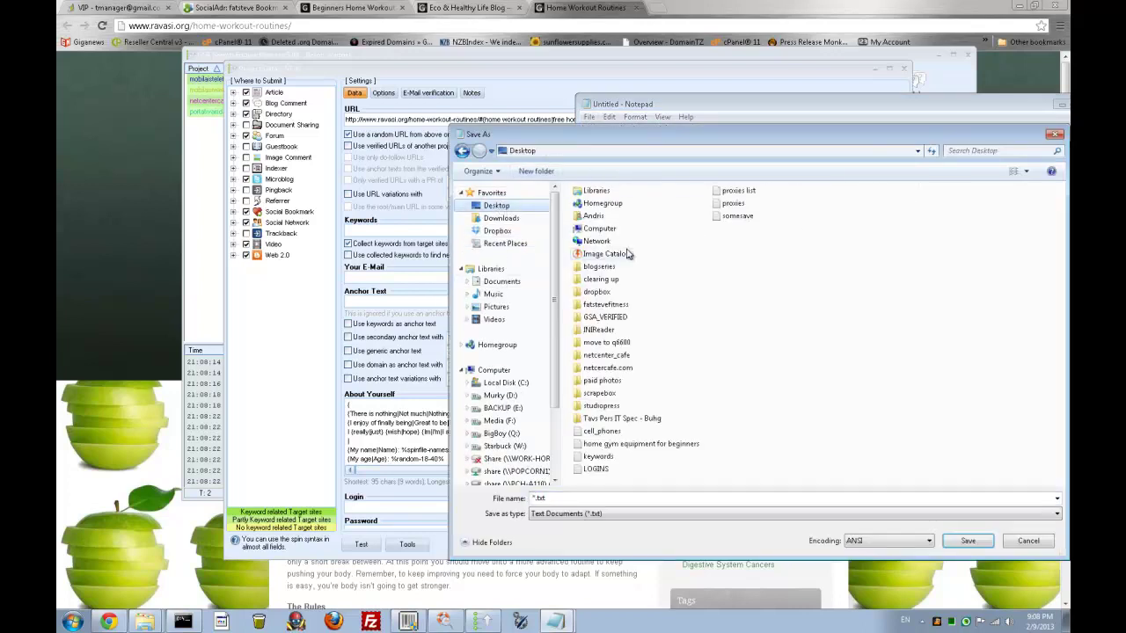
double_click(603, 308)
double_click(547, 499)
text(home)
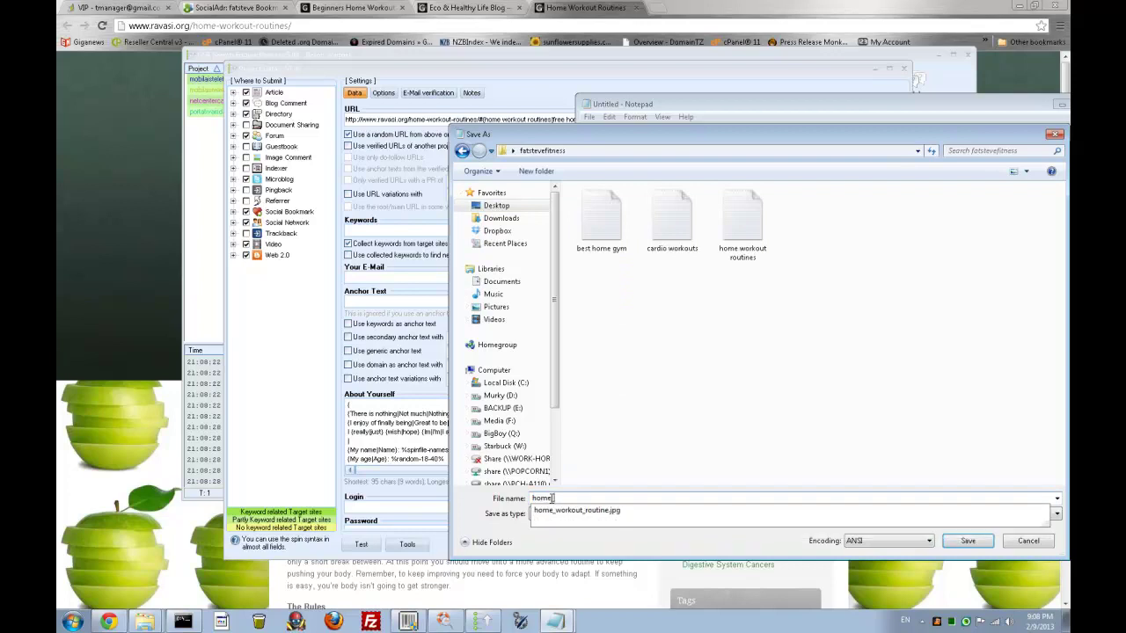
key(Down)
key(BackSpace)
key(BackSpace)
text(_keywords)
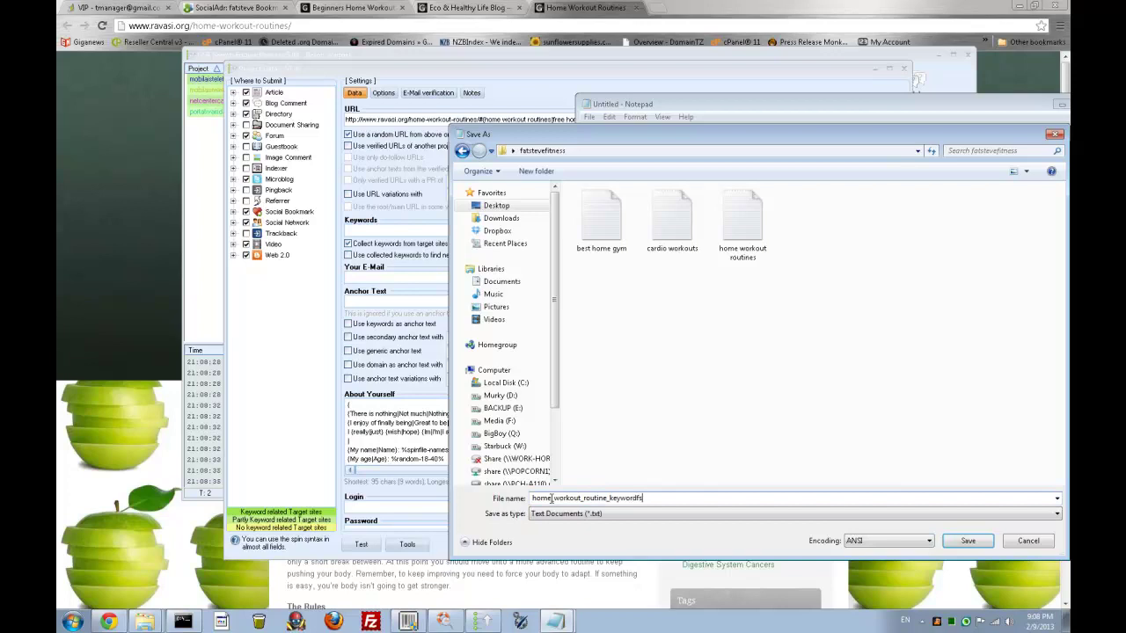
key(Return)
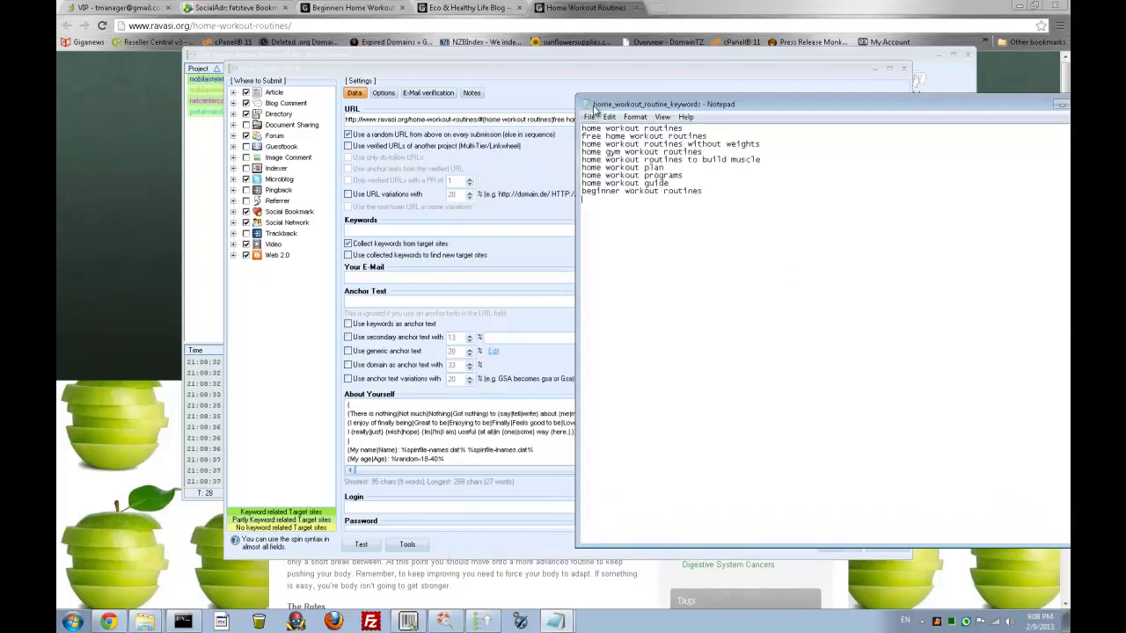
click(469, 218)
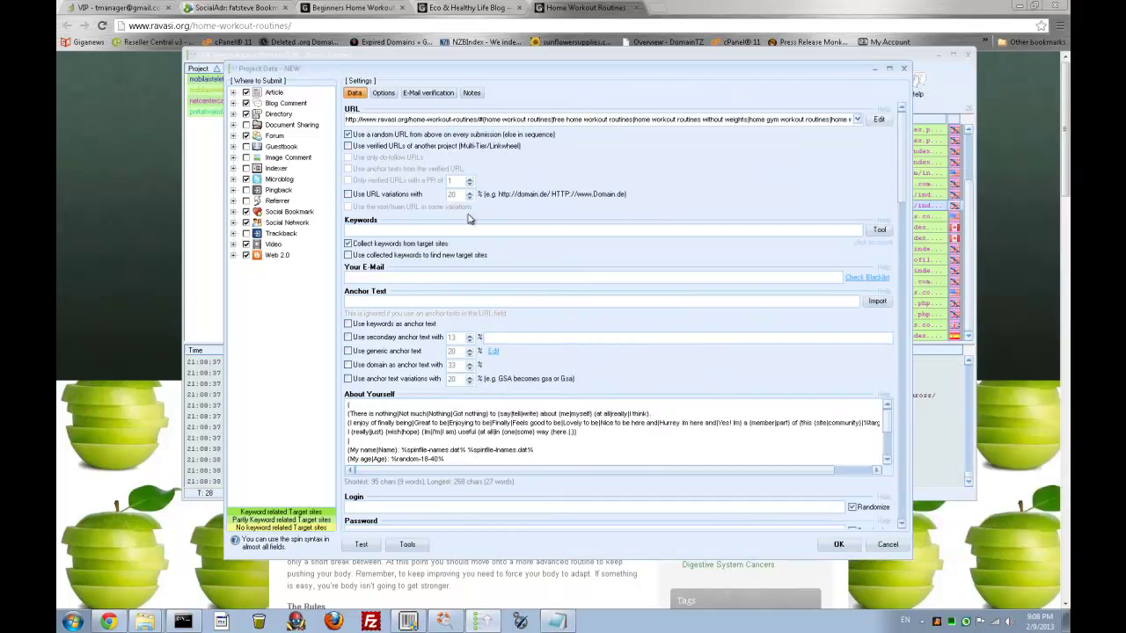
Import the project keywords from the UTF8 text file home_workout_routine_keywords in the Desktop's fatstevefitness folder and accept all of them
click(879, 230)
click(652, 236)
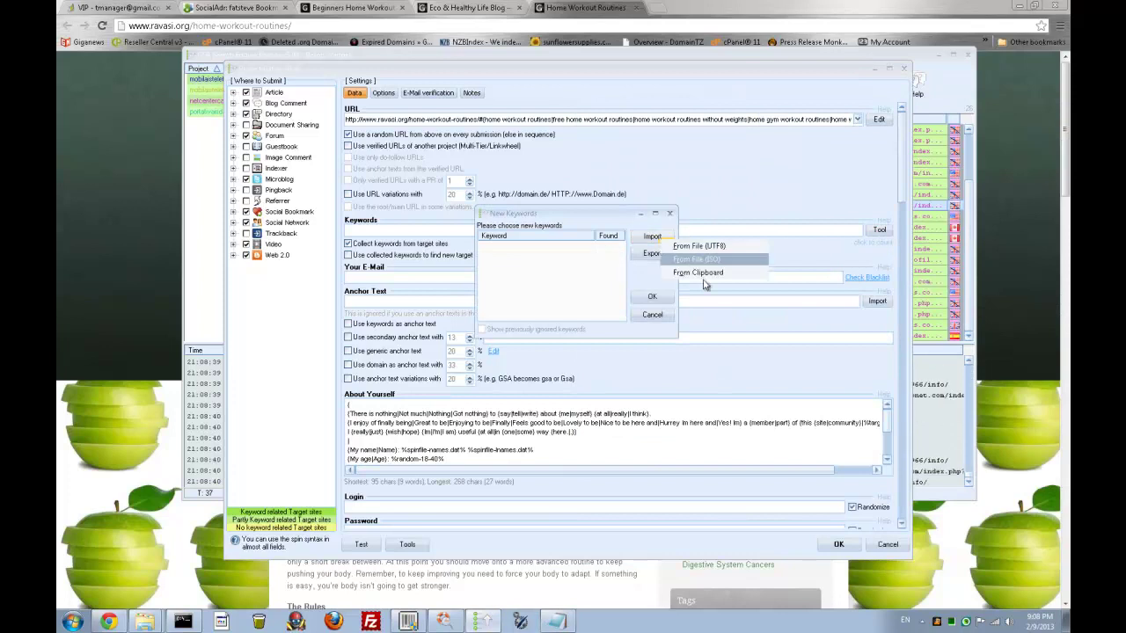
click(706, 249)
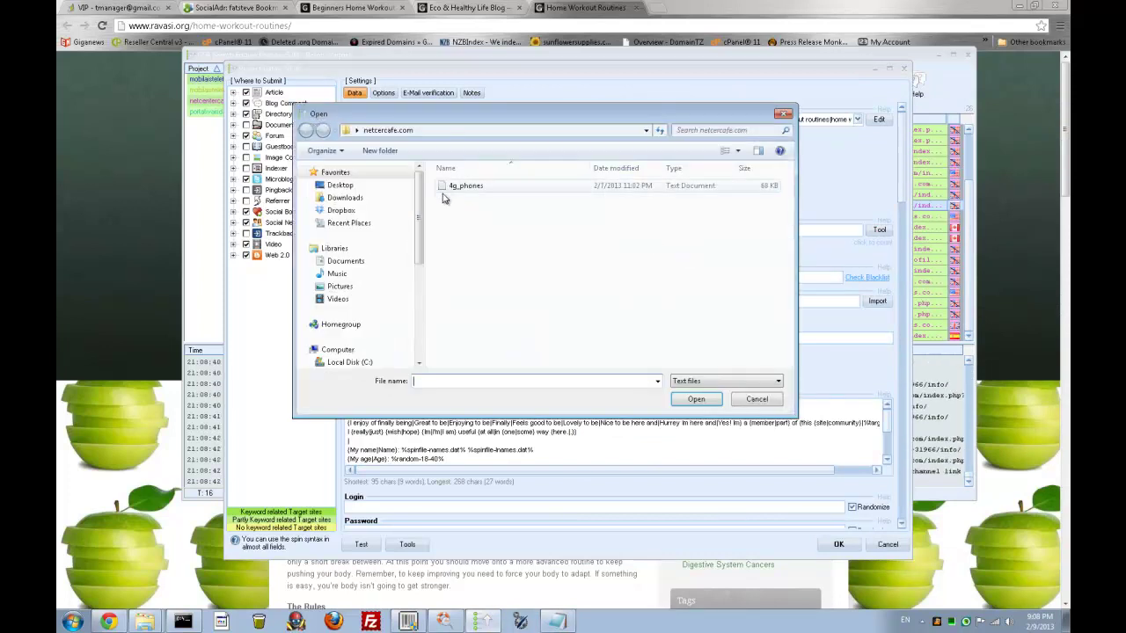
click(340, 186)
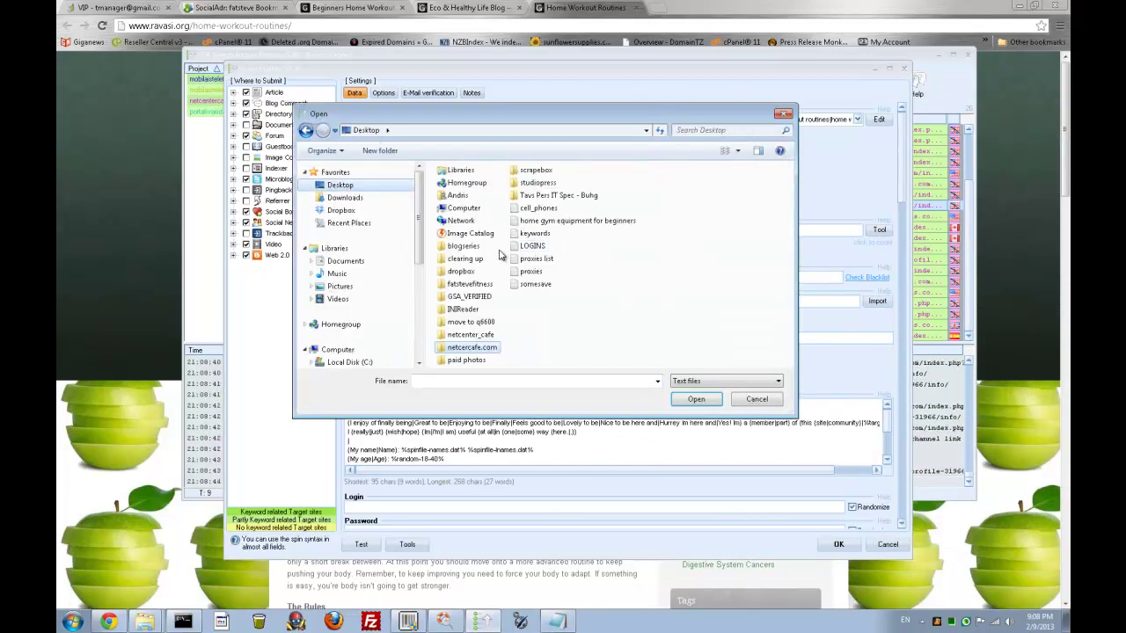
click(475, 347)
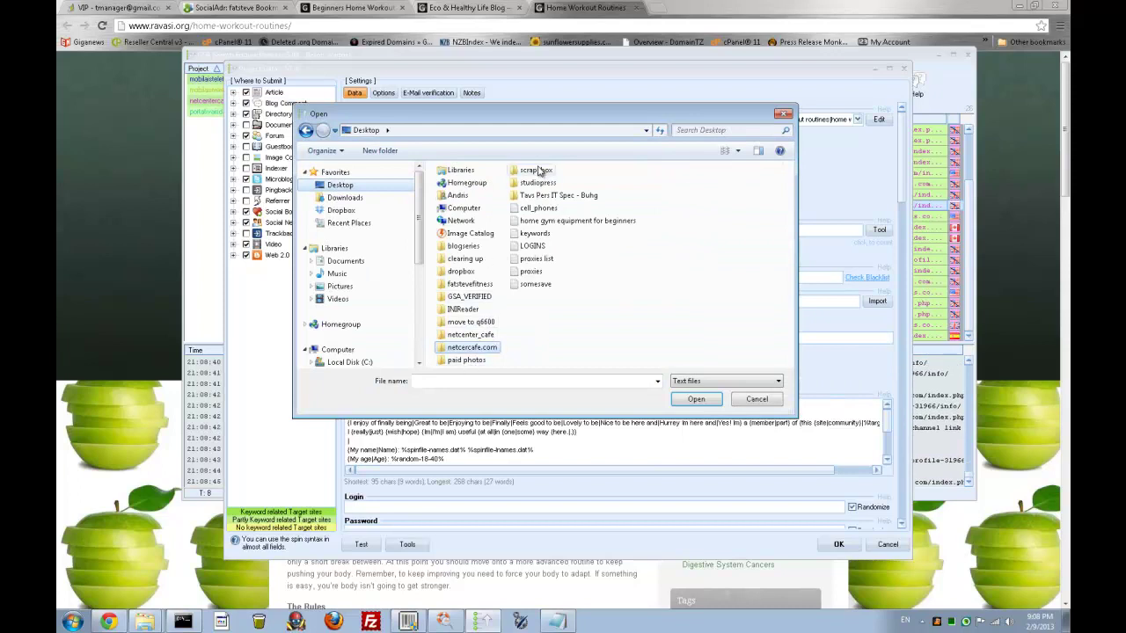
double_click(469, 286)
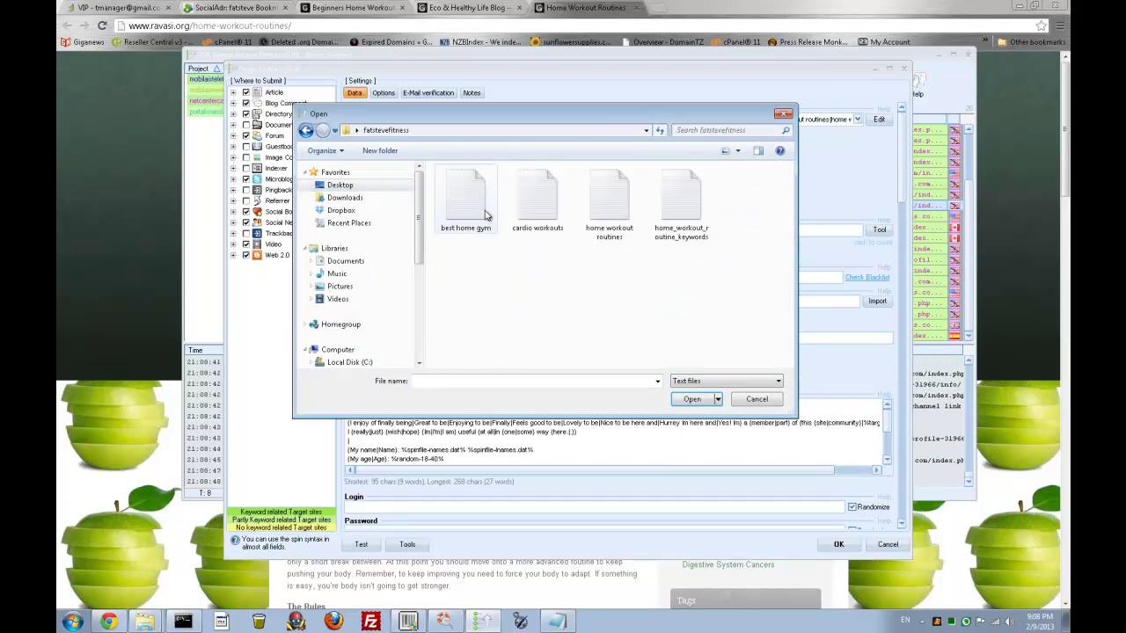
click(682, 204)
click(691, 399)
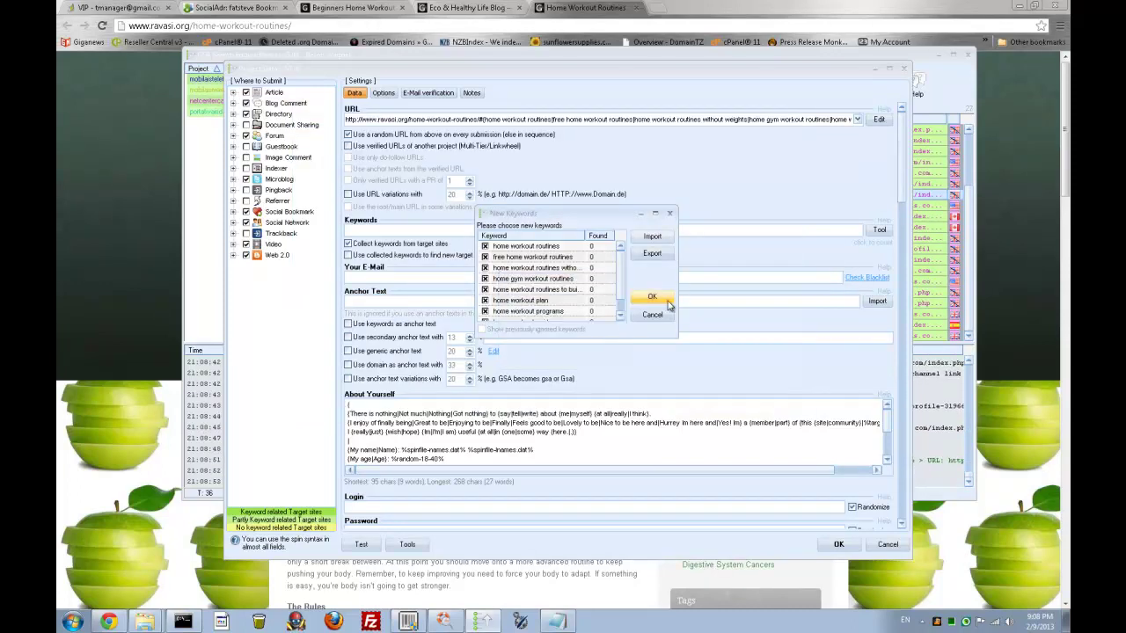
click(652, 236)
click(652, 302)
click(652, 302)
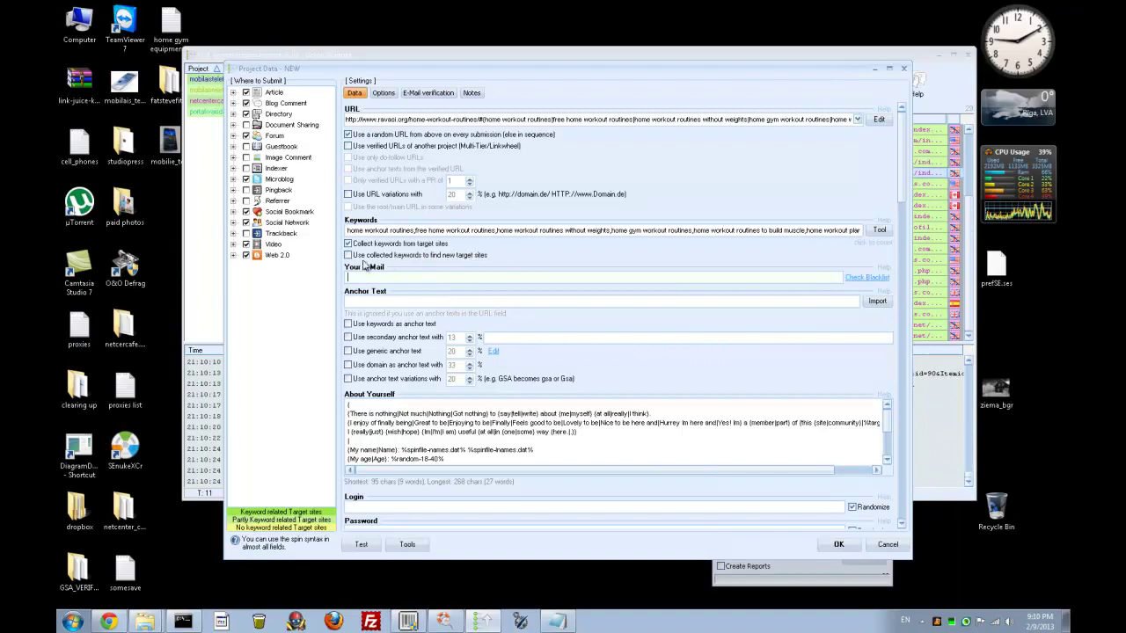
Fill in the project's e-mail address, then set up e-mail verification with POP3 server mail.ravasi.org, the e-mail login and account password, and test it
key(ctrl+v)
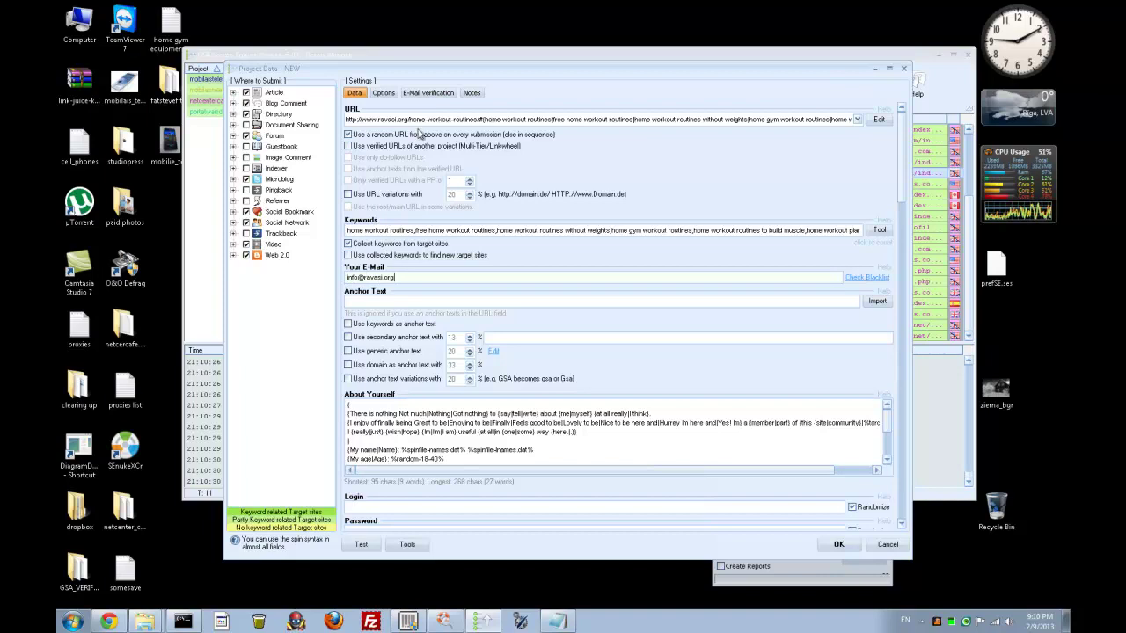
click(428, 92)
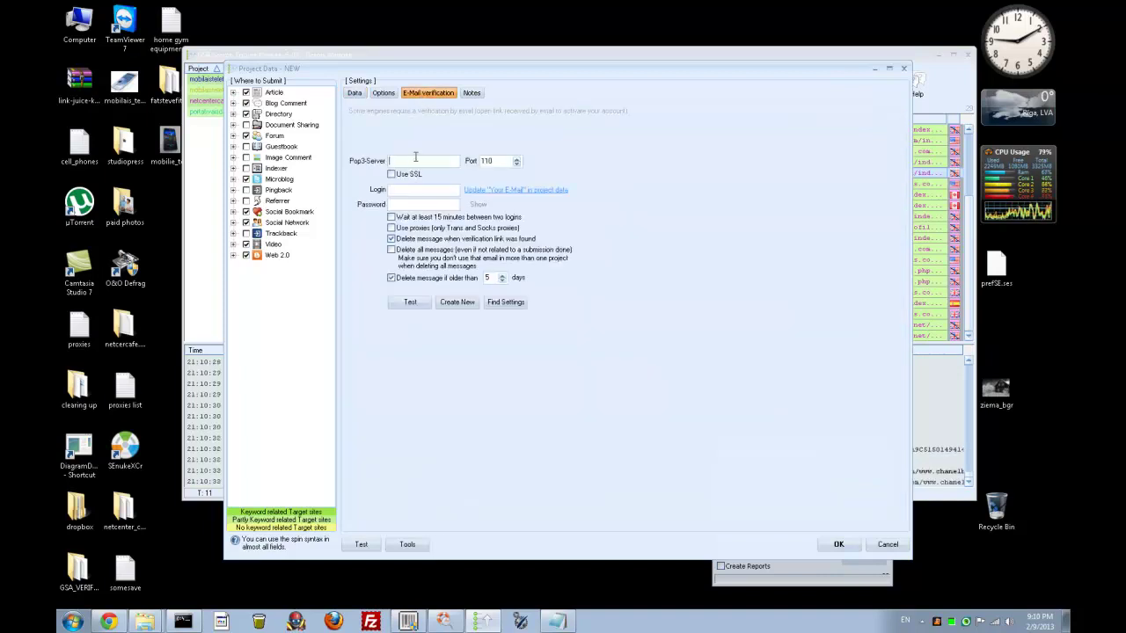
text(.ravasi)
text(.arg)
key(Tab)
key(Tab)
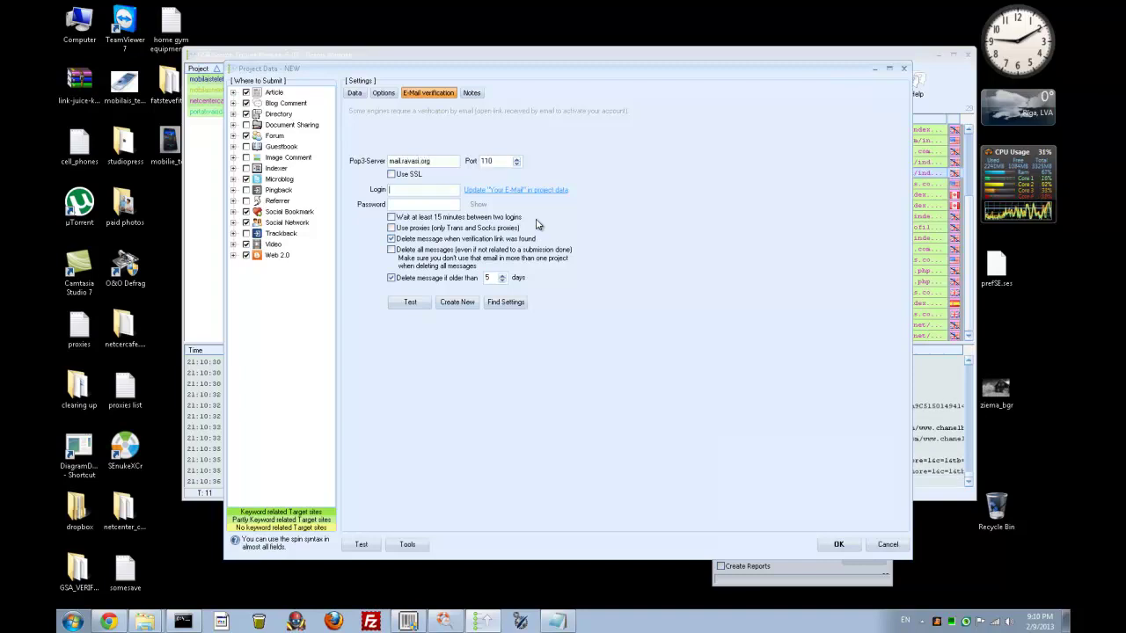
key(ctrl+v)
text(**********)
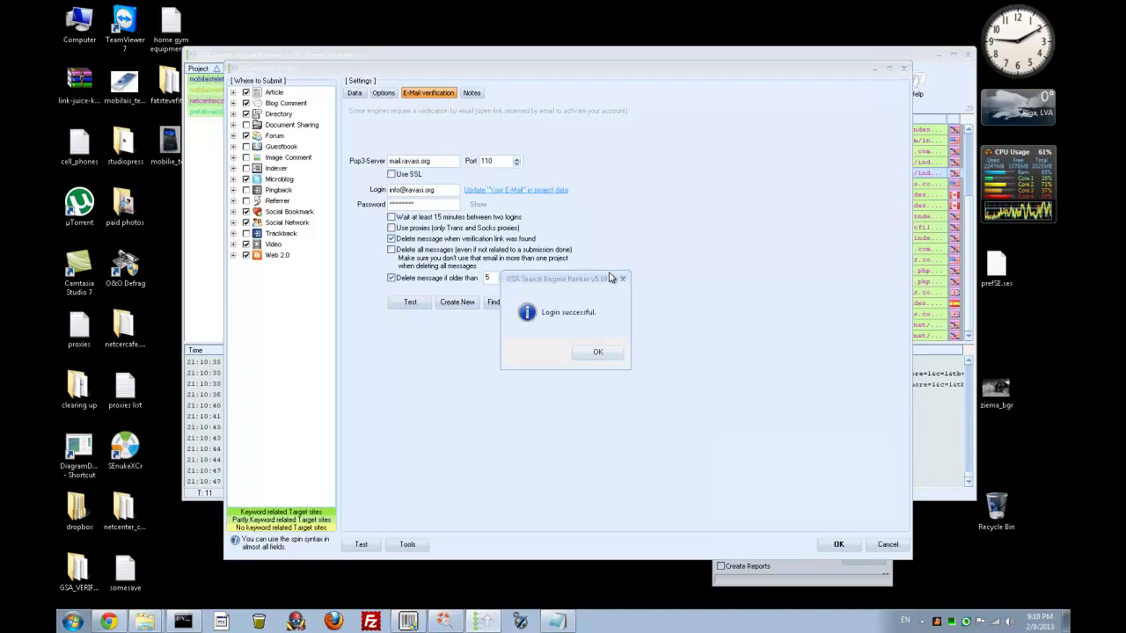
click(591, 354)
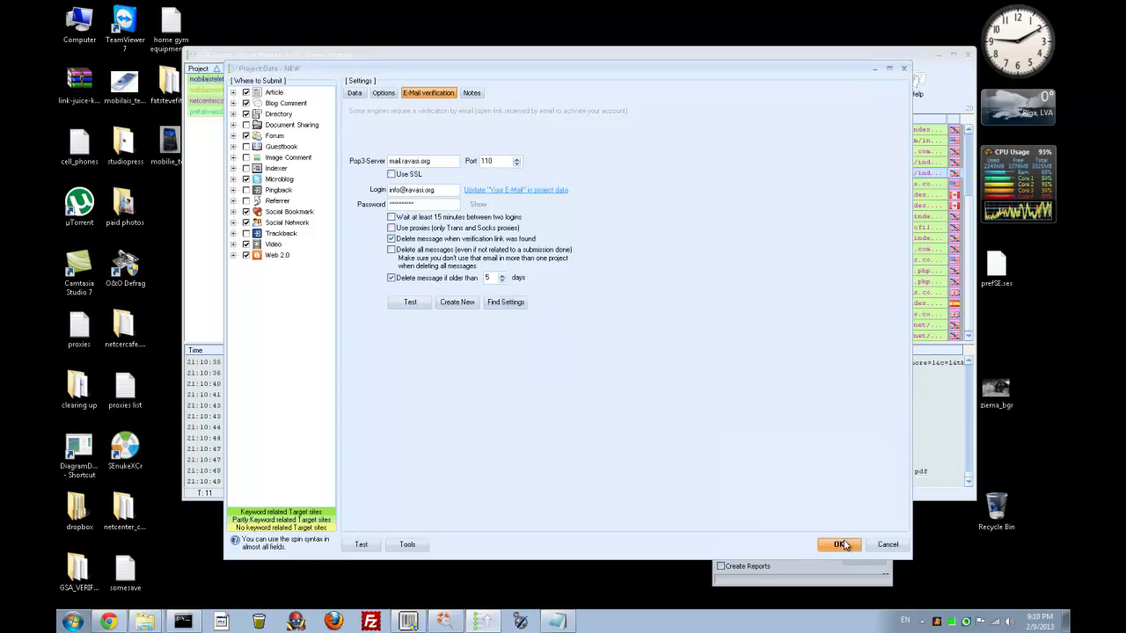
Try to save the project, then look through its data fields for what is still missing
click(836, 544)
click(604, 354)
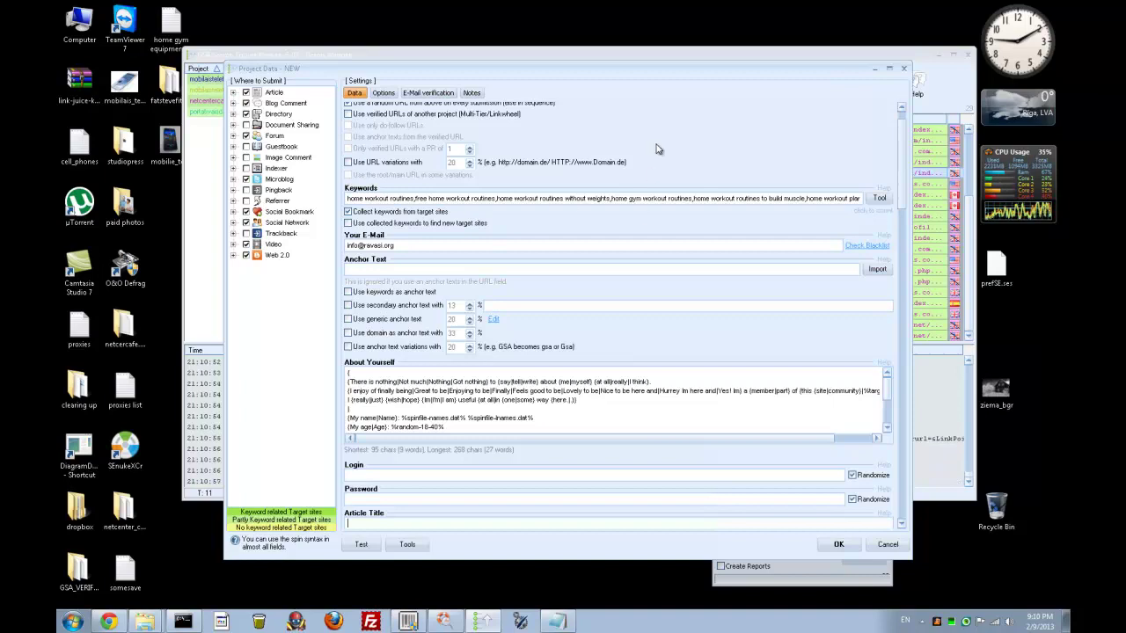
scroll(681, 139, up, 1)
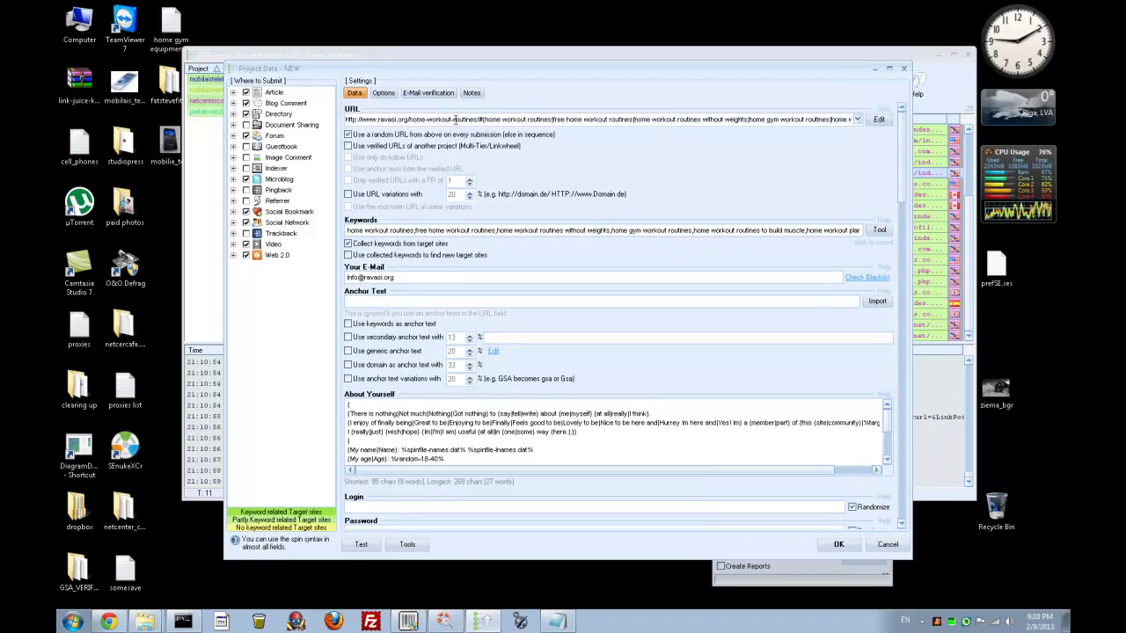
scroll(695, 158, down, 10)
scroll(660, 180, up, 10)
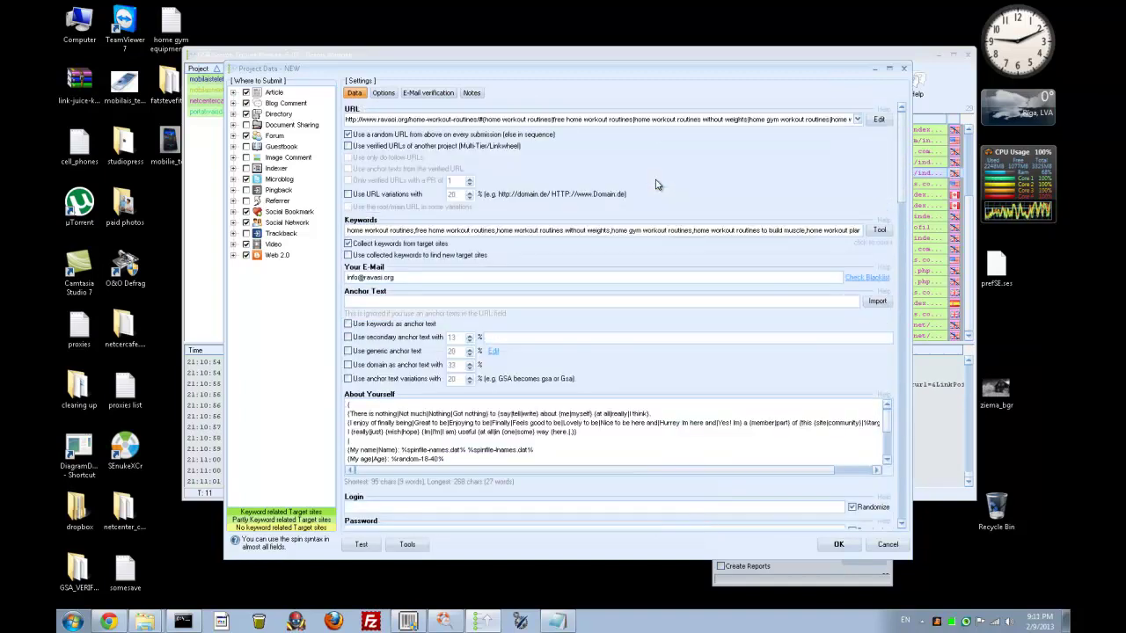
Enable domain anchor text at 33%, generic anchor text at 30% and anchor text variations at 20%
click(348, 365)
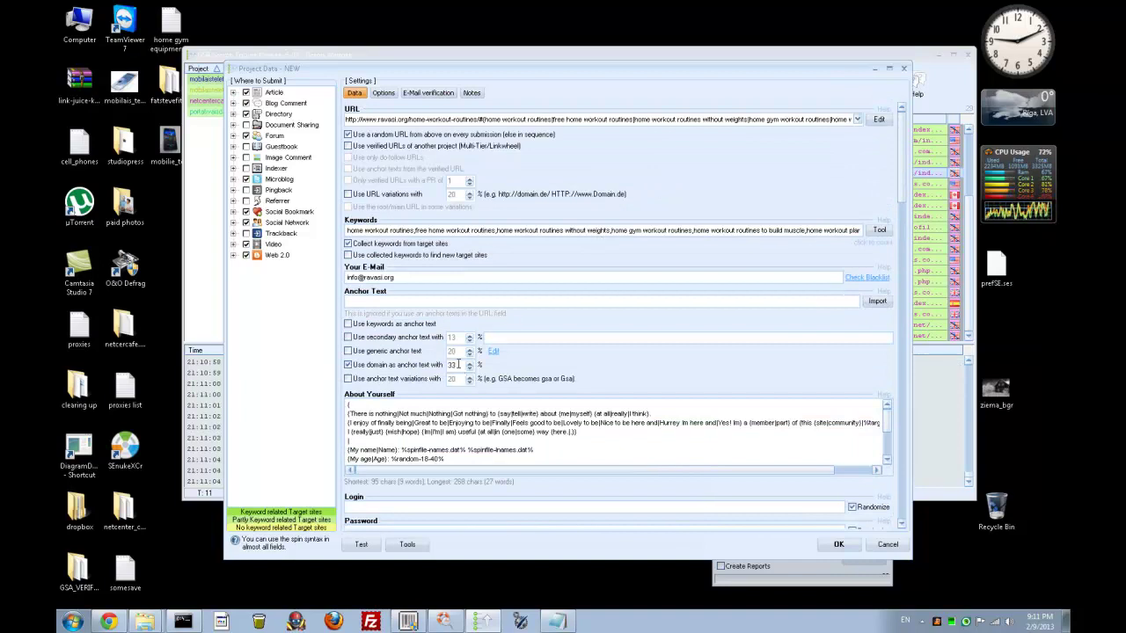
click(348, 351)
text(30)
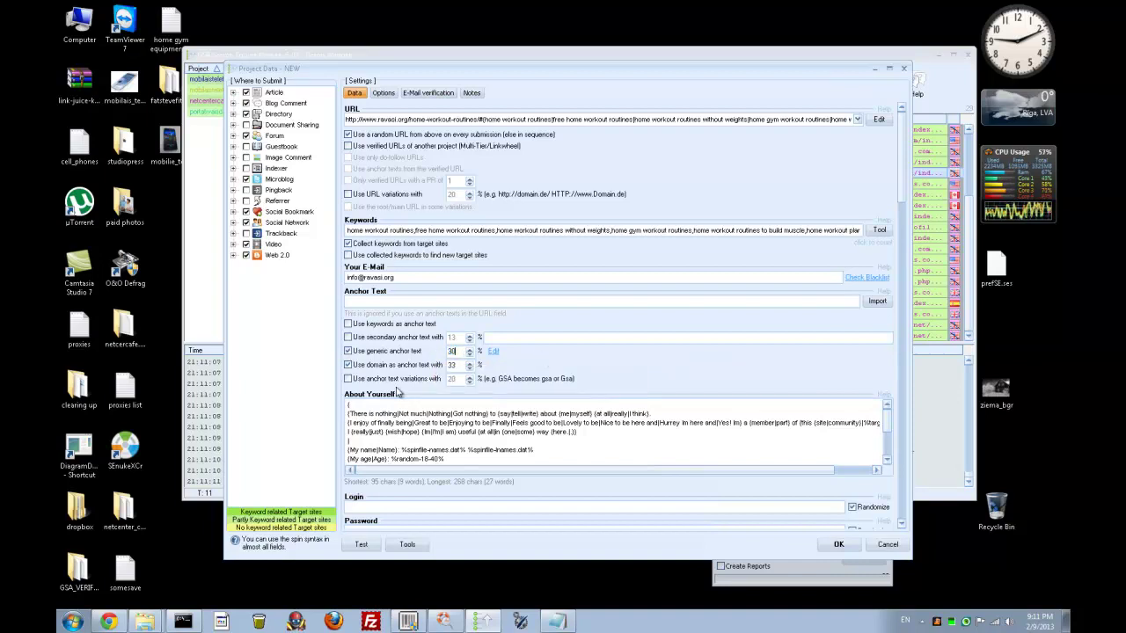
click(348, 378)
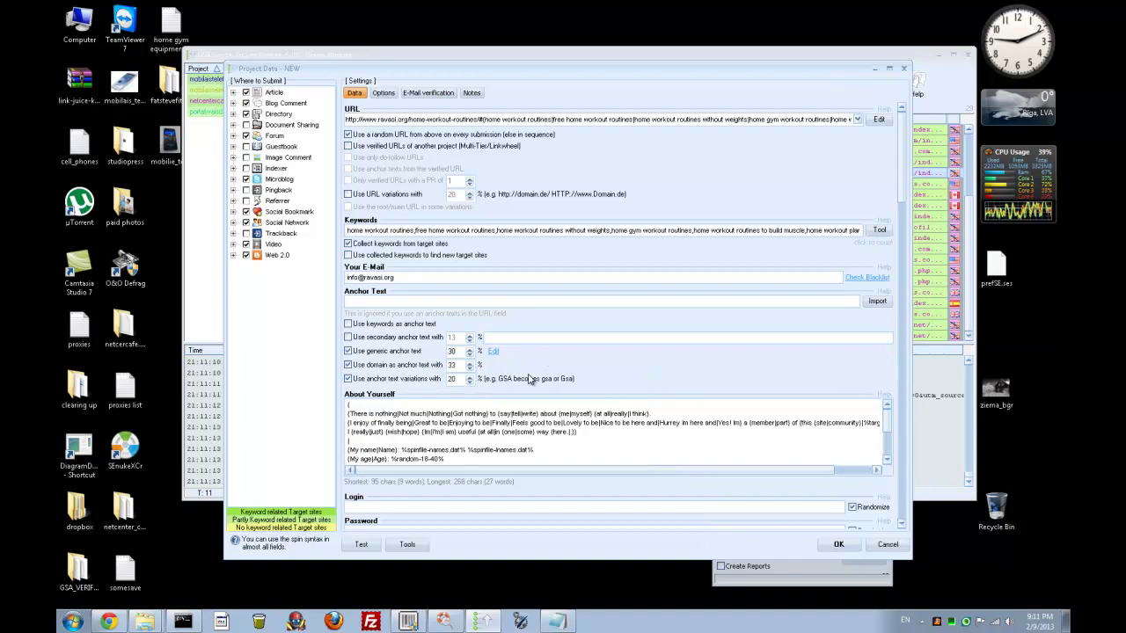
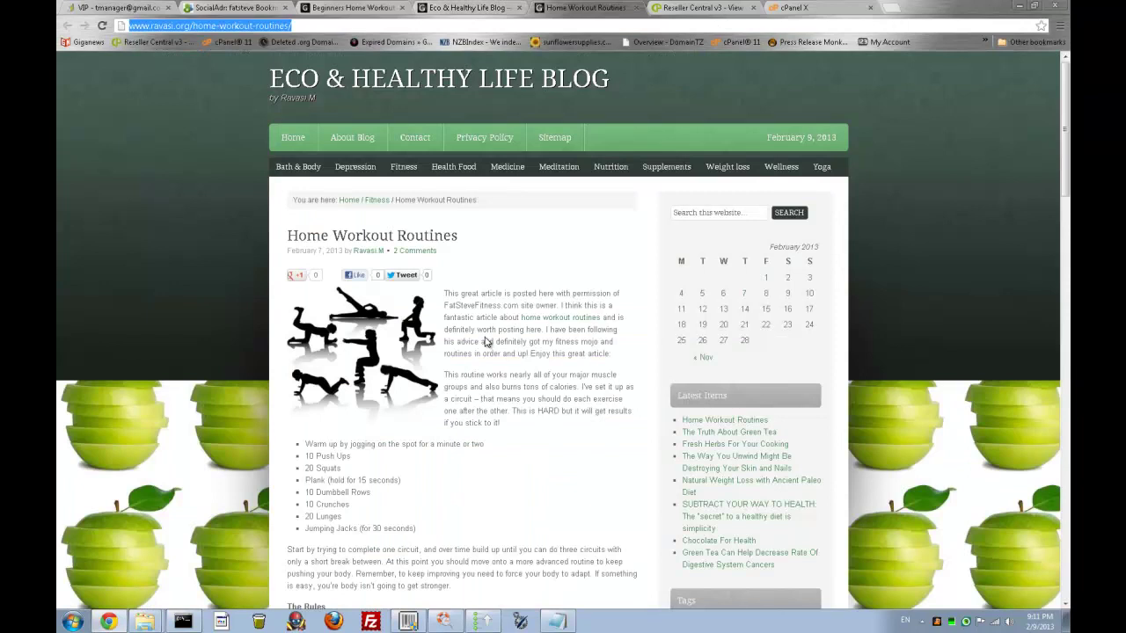
Copy the article body from the blog's Home Workout Routines page and paste it into the project's Article field
drag(446, 254, 407, 245)
scroll(516, 355, down, 4)
scroll(516, 355, down, 4)
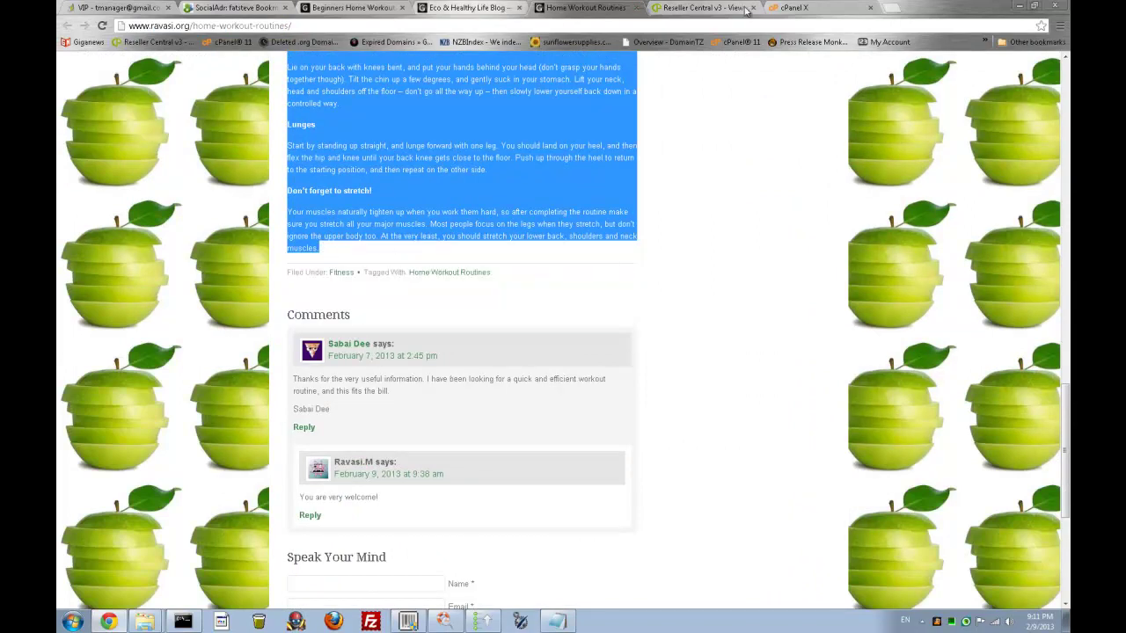
click(482, 621)
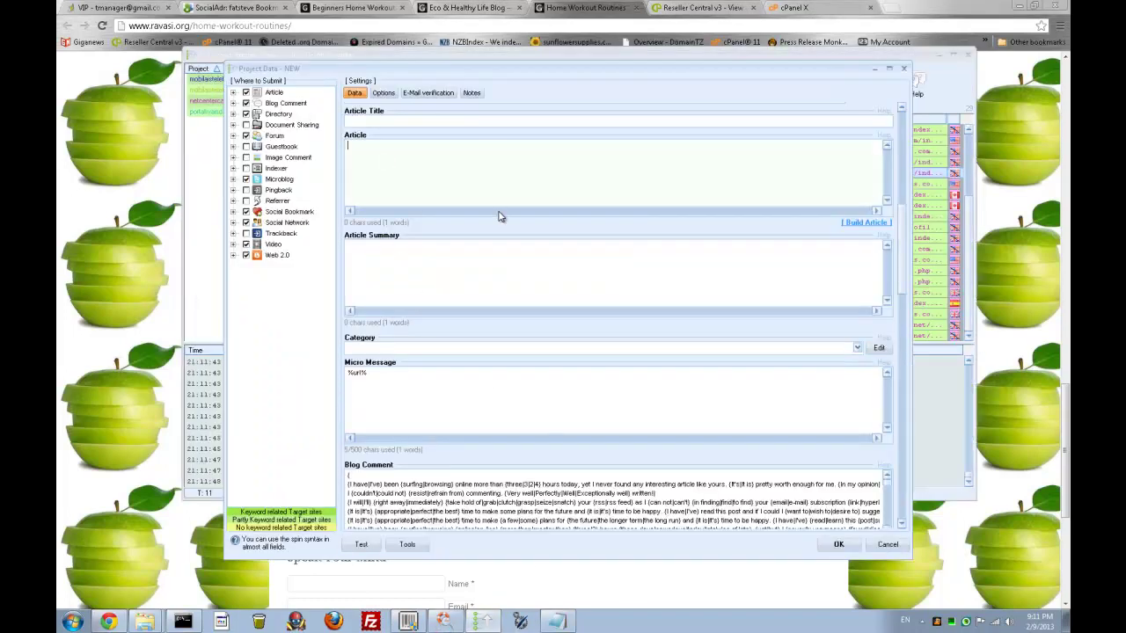
key(ctrl+v)
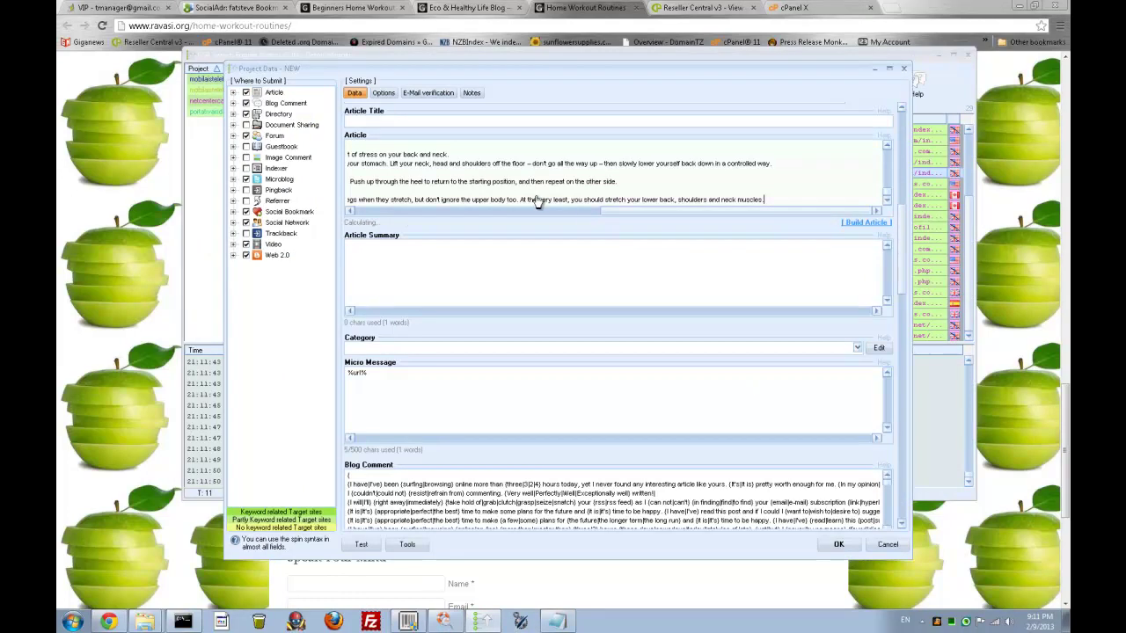
Maximize the project window and insert a blank line before the "Warm up by jogging" line of the article
scroll(443, 168, up, 2)
drag(621, 287, 370, 286)
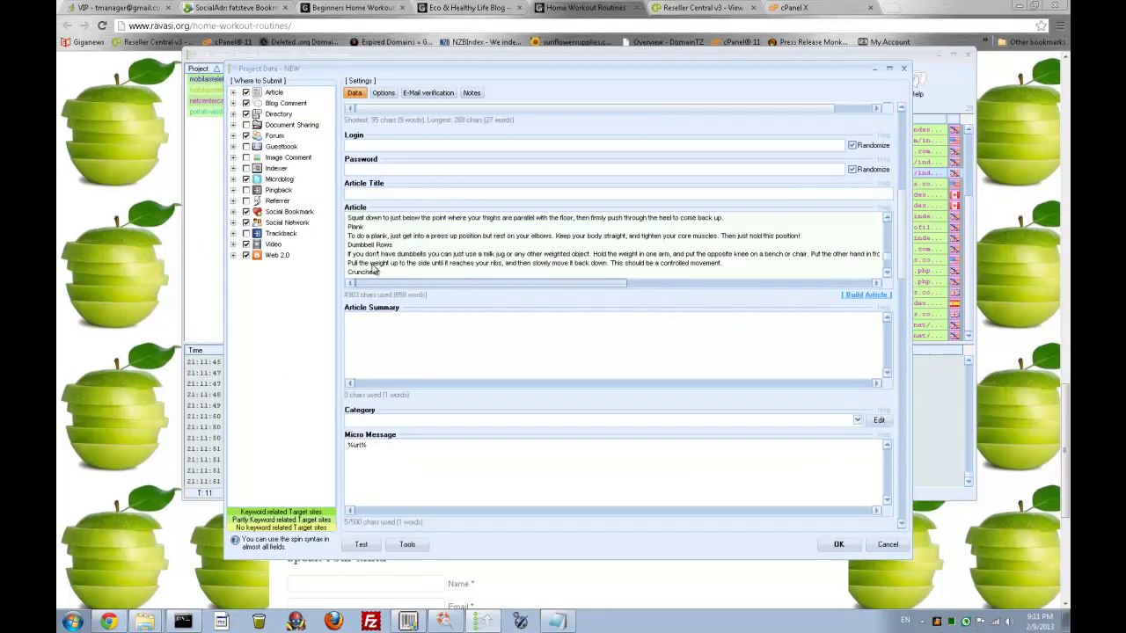
scroll(410, 296, up, 5)
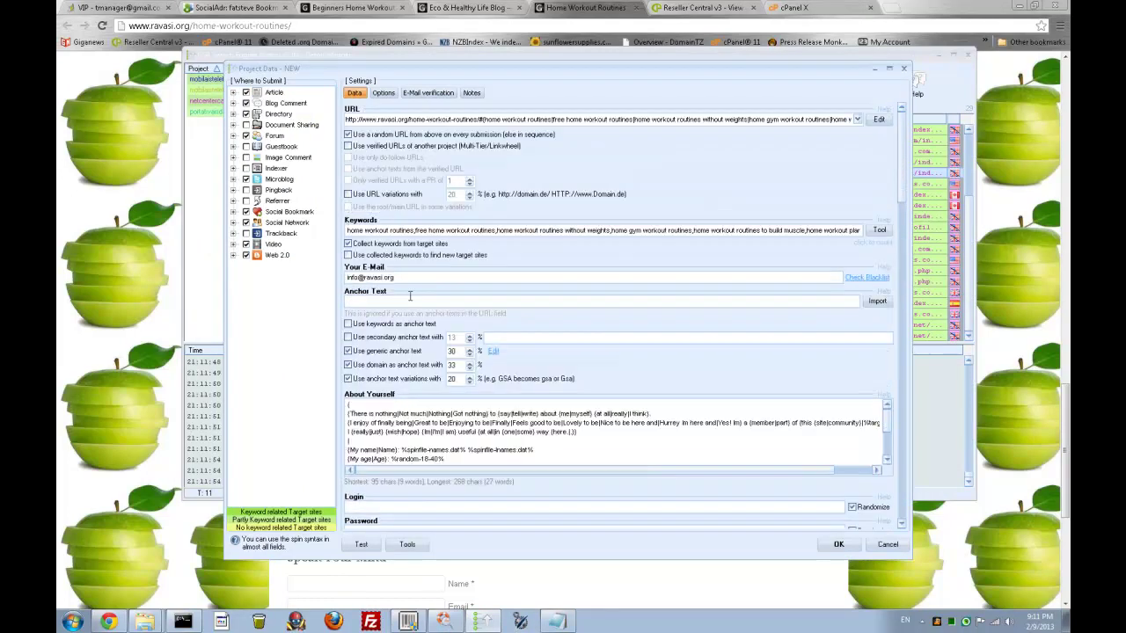
scroll(590, 394, down, 5)
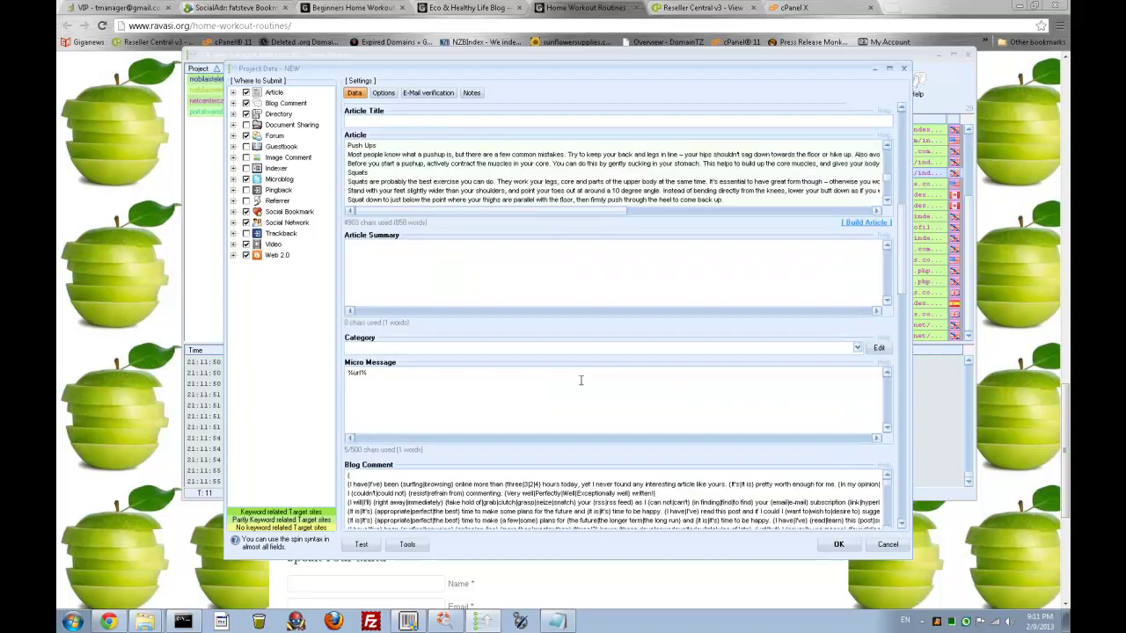
click(889, 68)
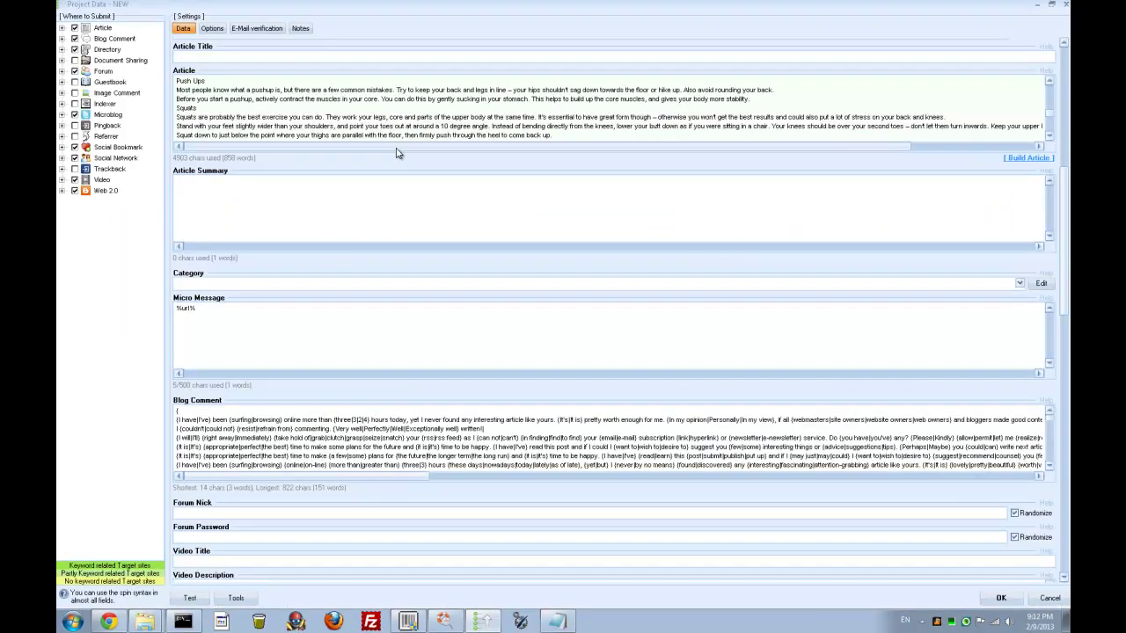
click(261, 106)
scroll(255, 114, up, 3)
scroll(247, 179, up, 3)
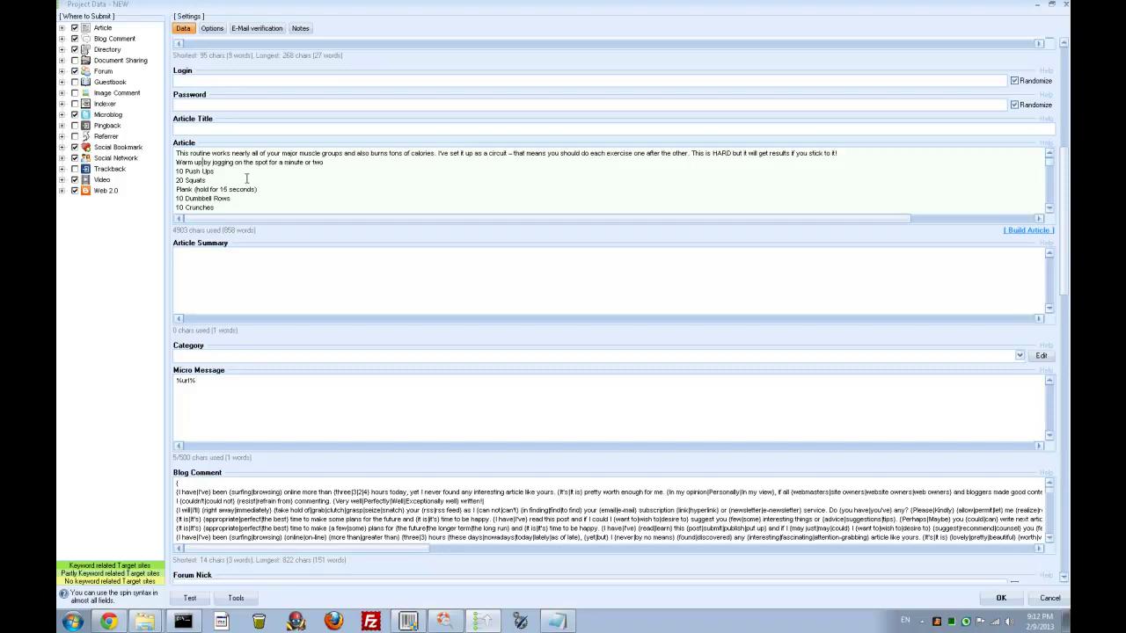
key(Return)
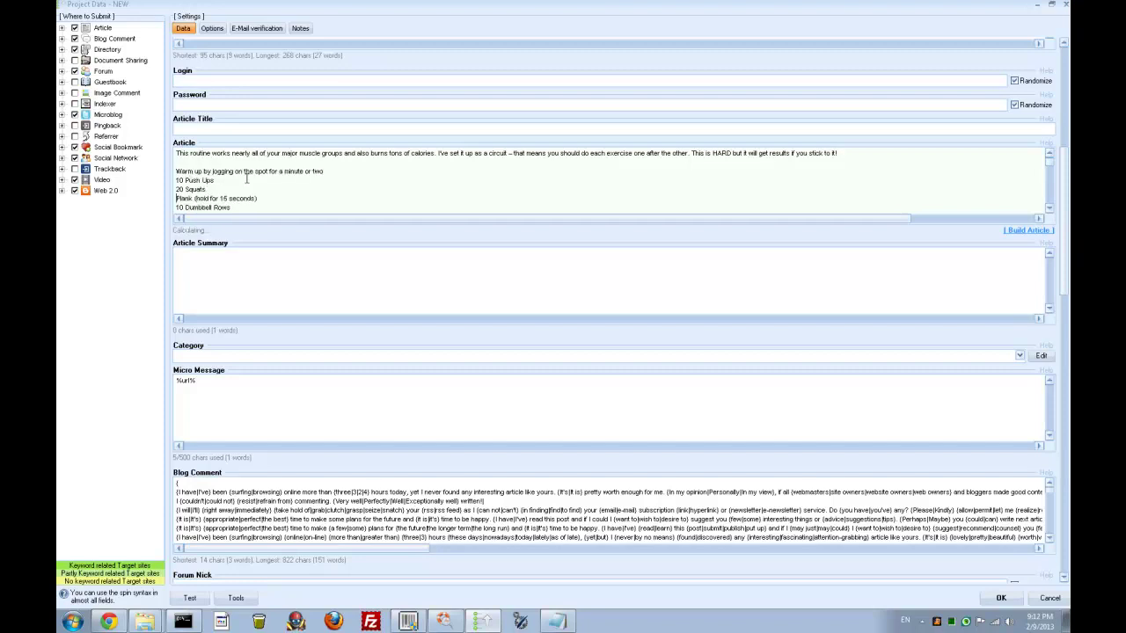
Separate the article's sections with blank lines, from the exercise list down to the paragraph starting "The first is the most common"
key(Down)
key(Down)
key(Down)
key(Down)
key(Down)
key(Return)
key(Down)
key(Return)
key(Down)
key(Return)
key(Down)
key(Down)
key(Down)
key(Down)
key(Down)
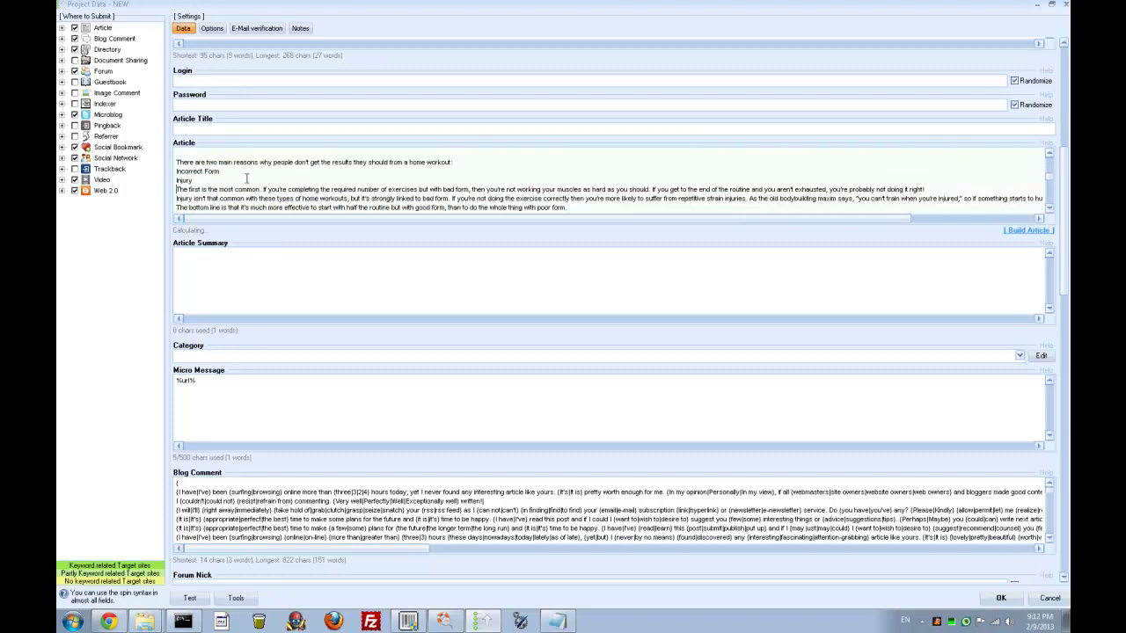
key(Return)
key(Down)
key(Down)
key(Down)
key(Down)
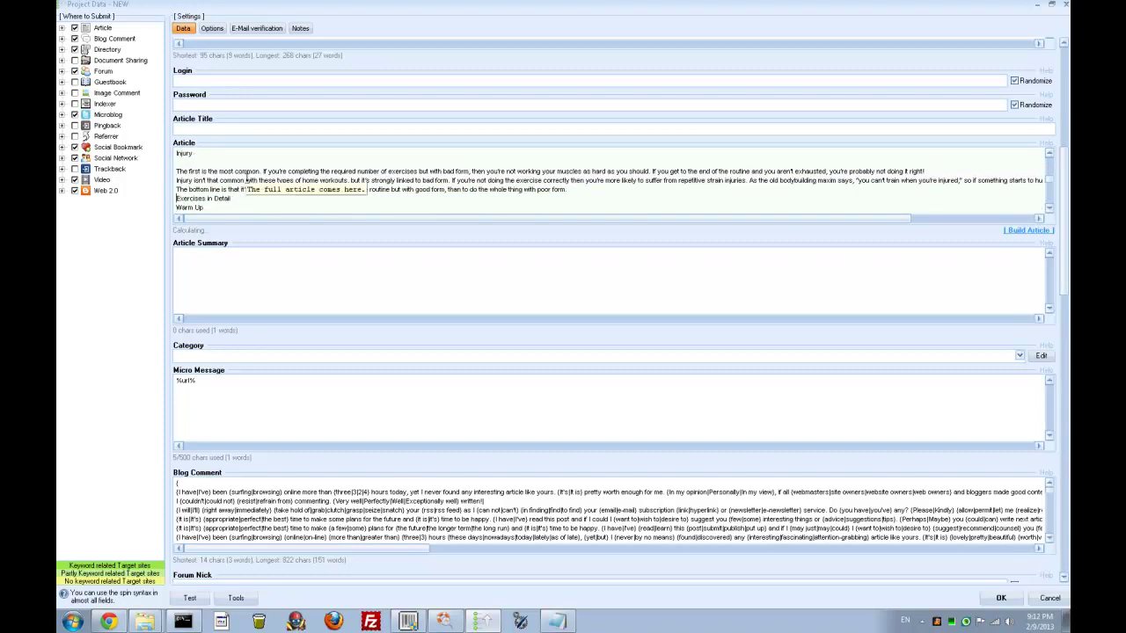
Insert blank lines before the article's "Exercises in Detail", "Warm Up" and "Push Ups" headings
key(Return)
key(Down)
key(Down)
key(Down)
key(Down)
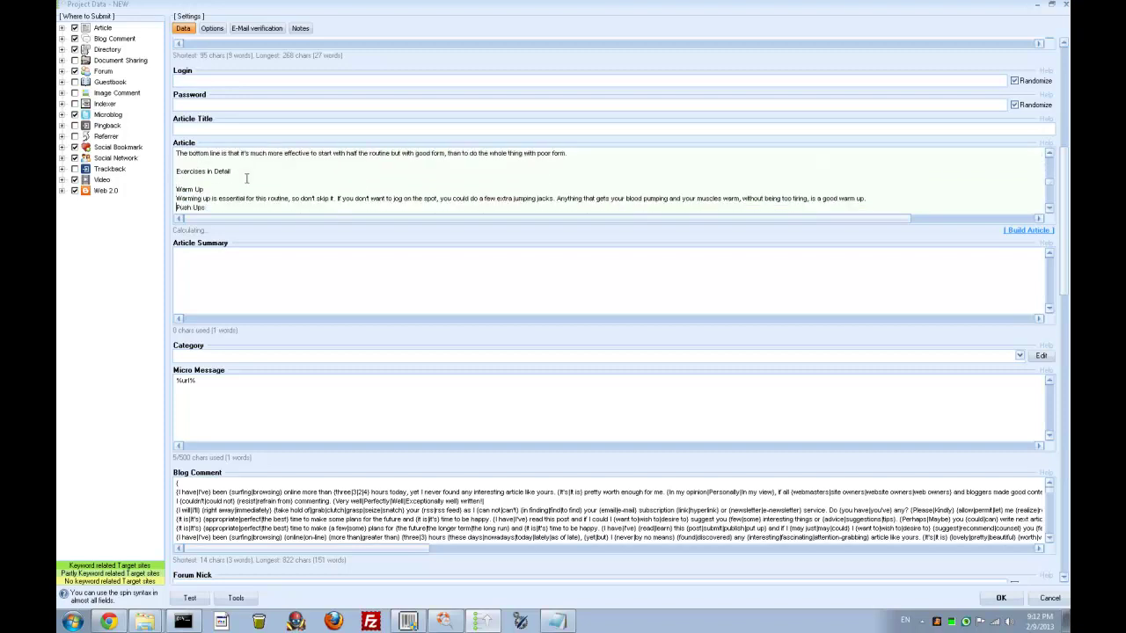
key(Return)
key(Down)
key(Down)
key(Down)
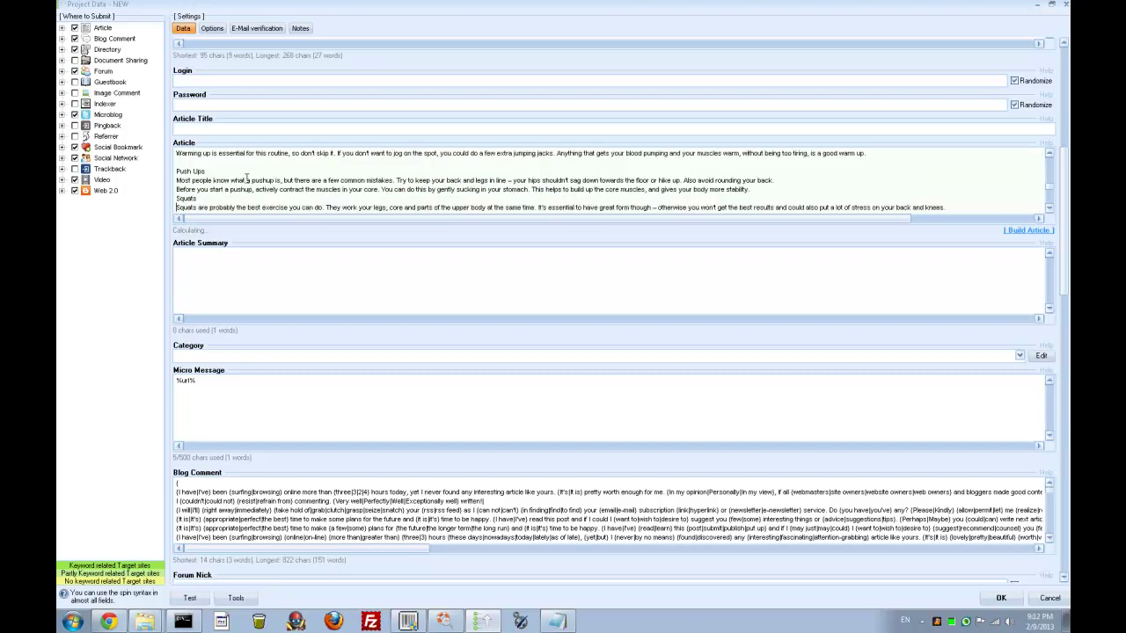
Insert blank lines before the article's "Squats" and "Plank" headings
key(Return)
key(Down)
key(Down)
key(Down)
key(Down)
key(Down)
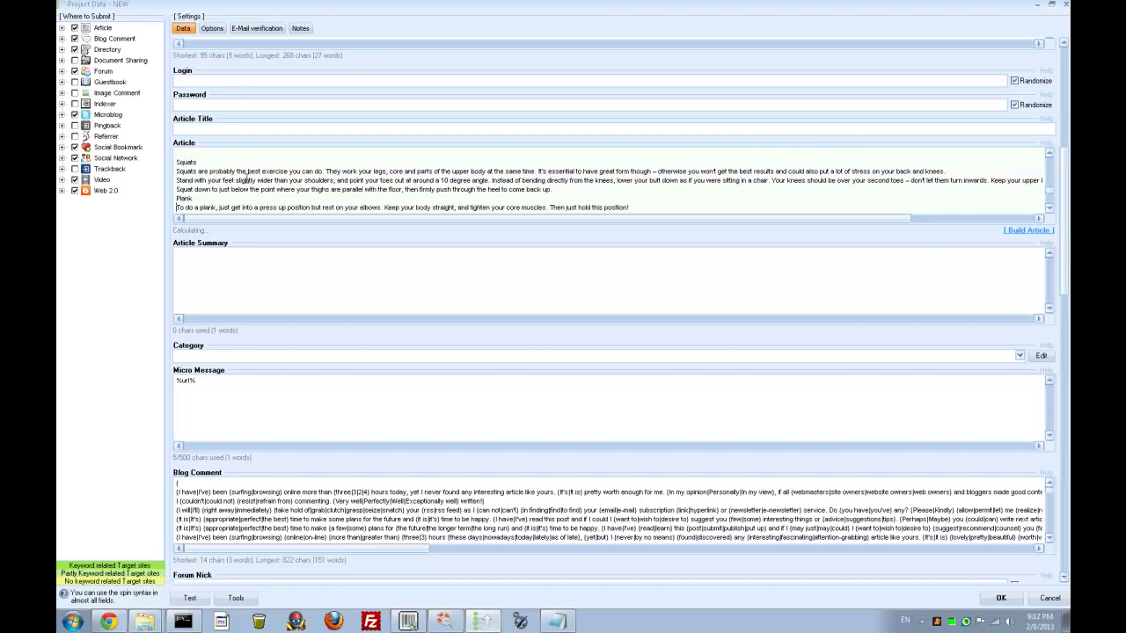
key(Return)
key(Down)
key(Down)
Insert blank lines before the "Dumbbell Rows", "Crunches" and "Lunges" headings of the article
key(Return)
key(Down)
key(Down)
key(Down)
key(Return)
key(Down)
key(Down)
key(Down)
key(Down)
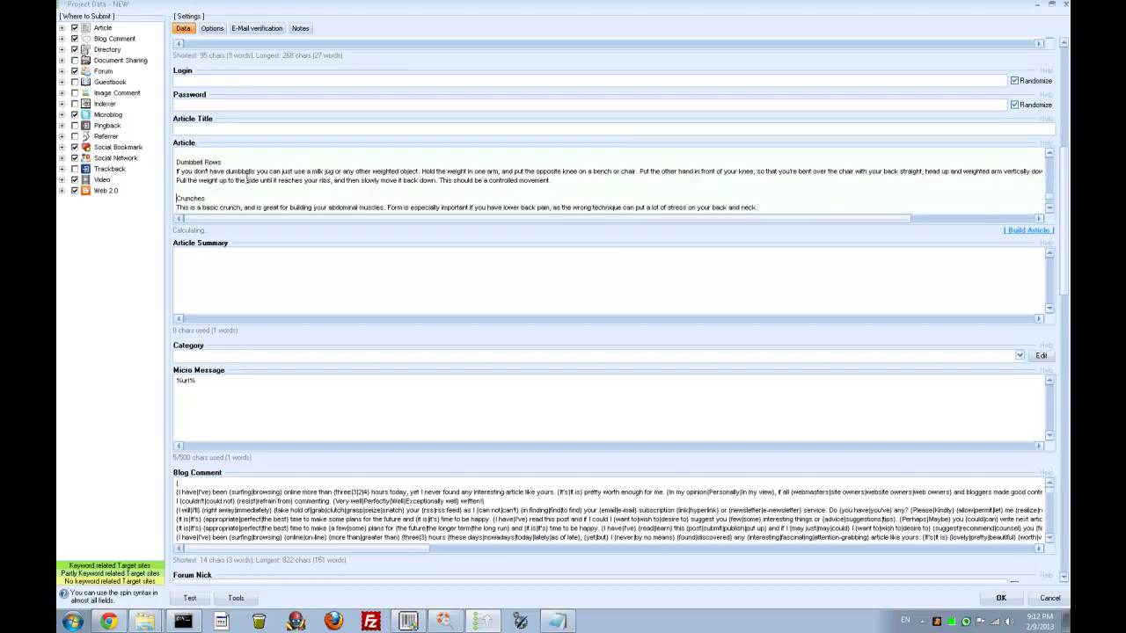
key(Up)
key(Return)
key(Down)
key(Down)
key(Down)
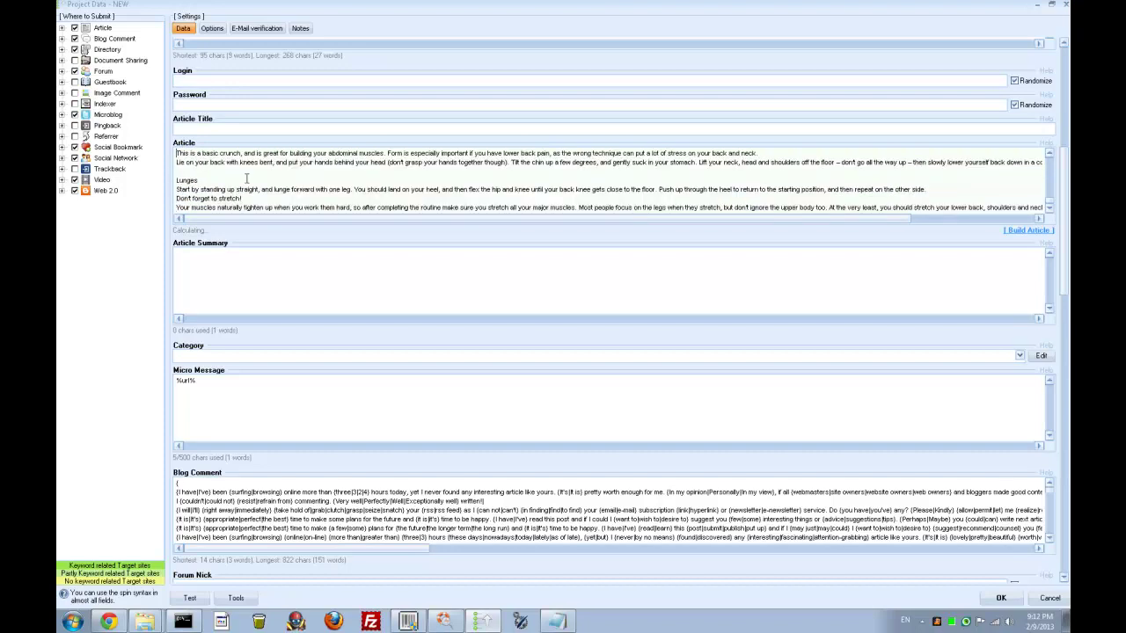
Insert two empty lines at the very beginning of the article, above "This routine works nearly all"
scroll(246, 179, up, 5)
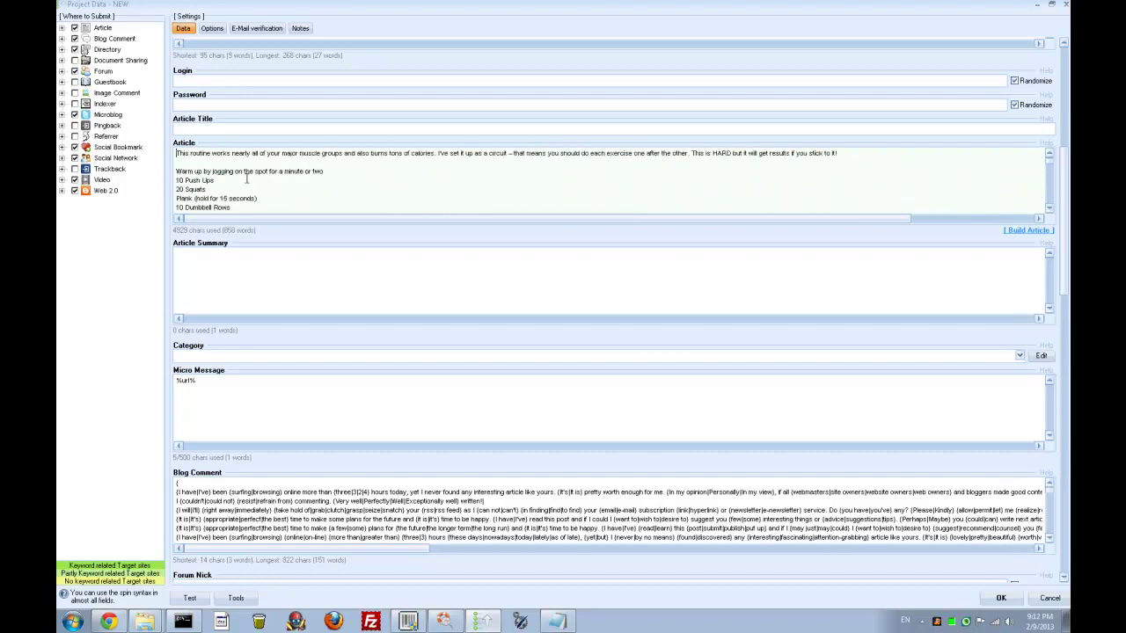
key(Return)
key(Return)
key(Up)
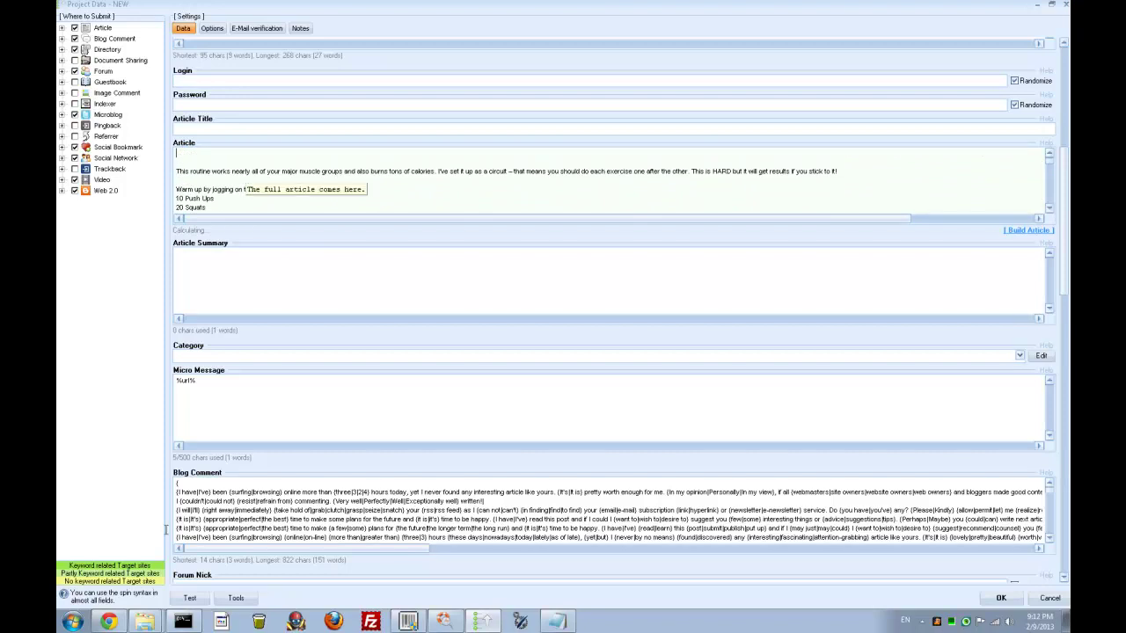
Copy the title "Home Workout Routines" from the blog post in Chrome and paste it as the project's Article Title
click(108, 622)
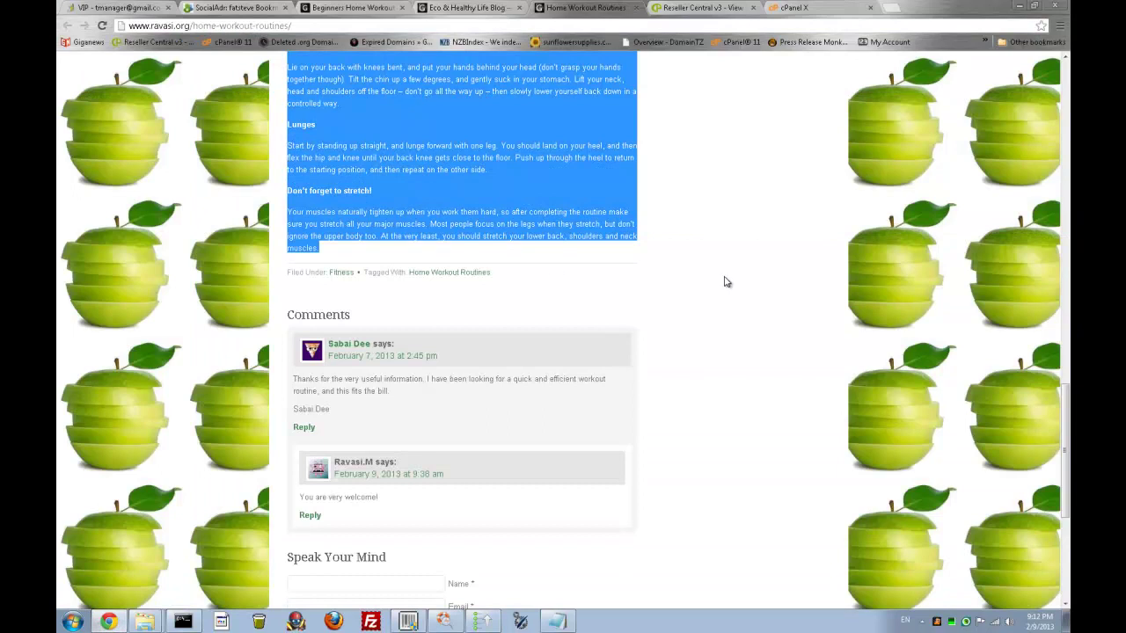
click(727, 282)
scroll(726, 281, up, 20)
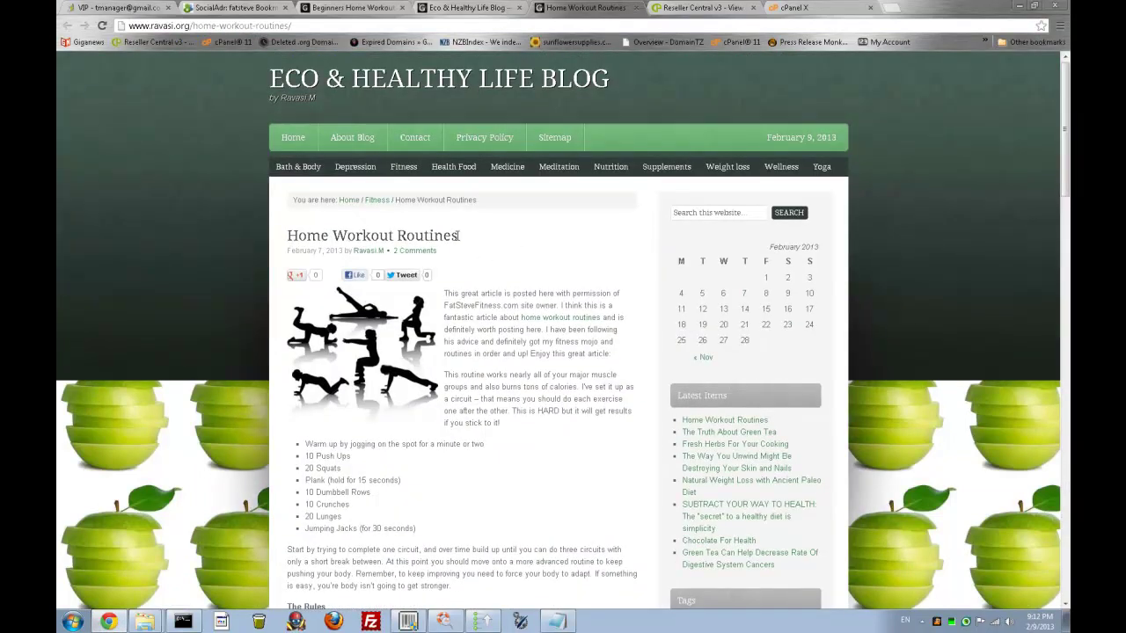
drag(455, 236, 286, 235)
key(ctrl+c)
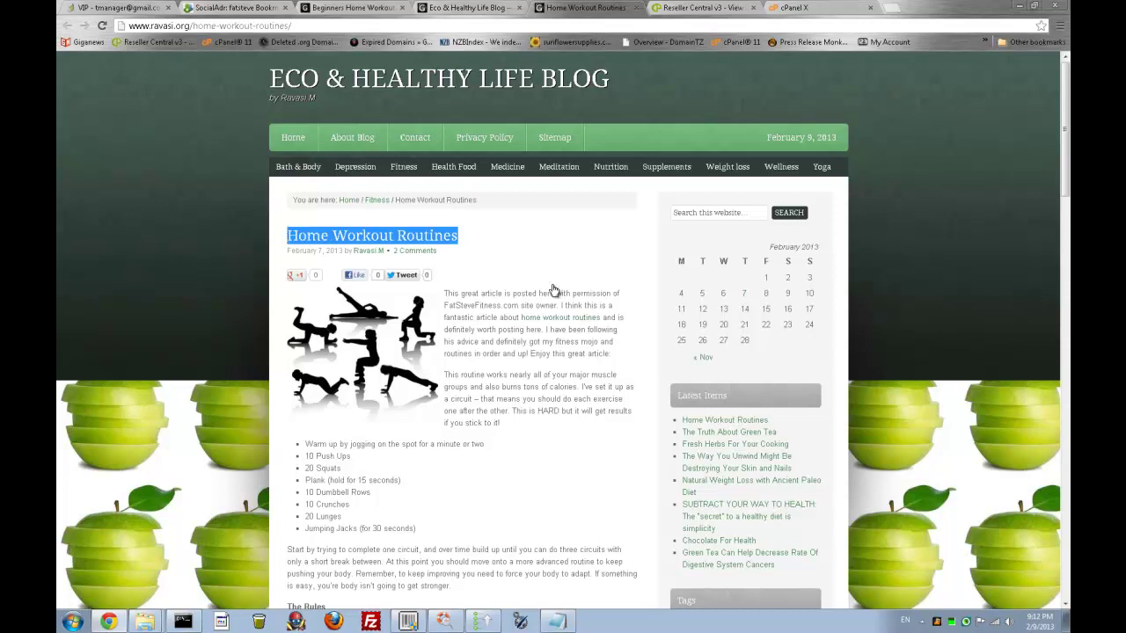
click(482, 621)
click(207, 128)
key(ctrl+v)
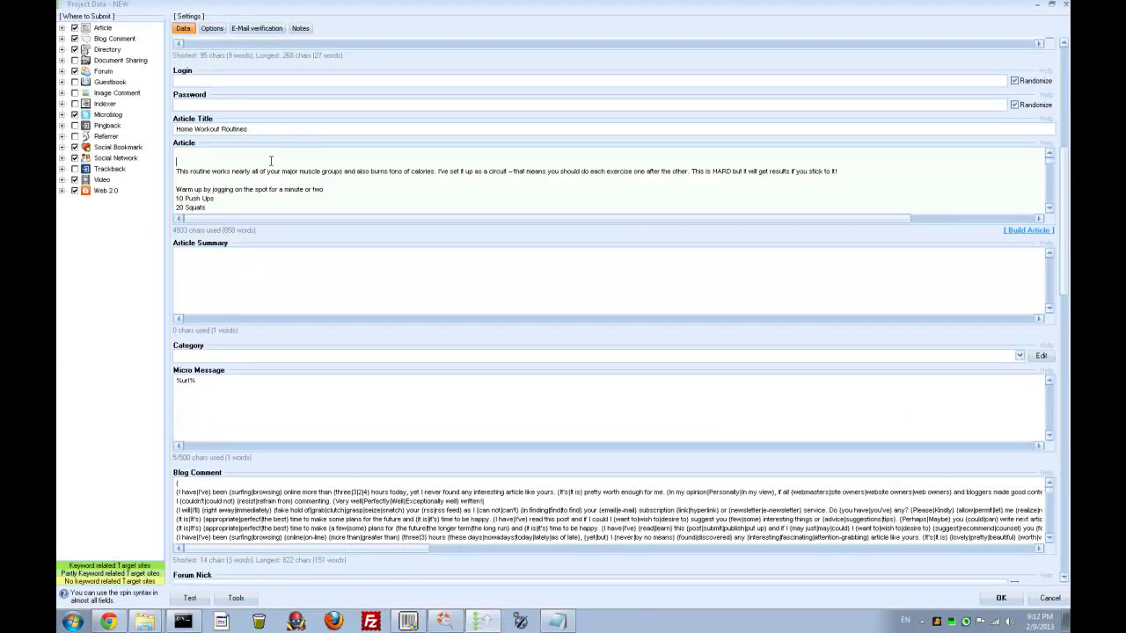
Write a spun introduction crediting FatSteveFitness.com at the start of the article, ending with "Enjoy This {article|post}."
text({)
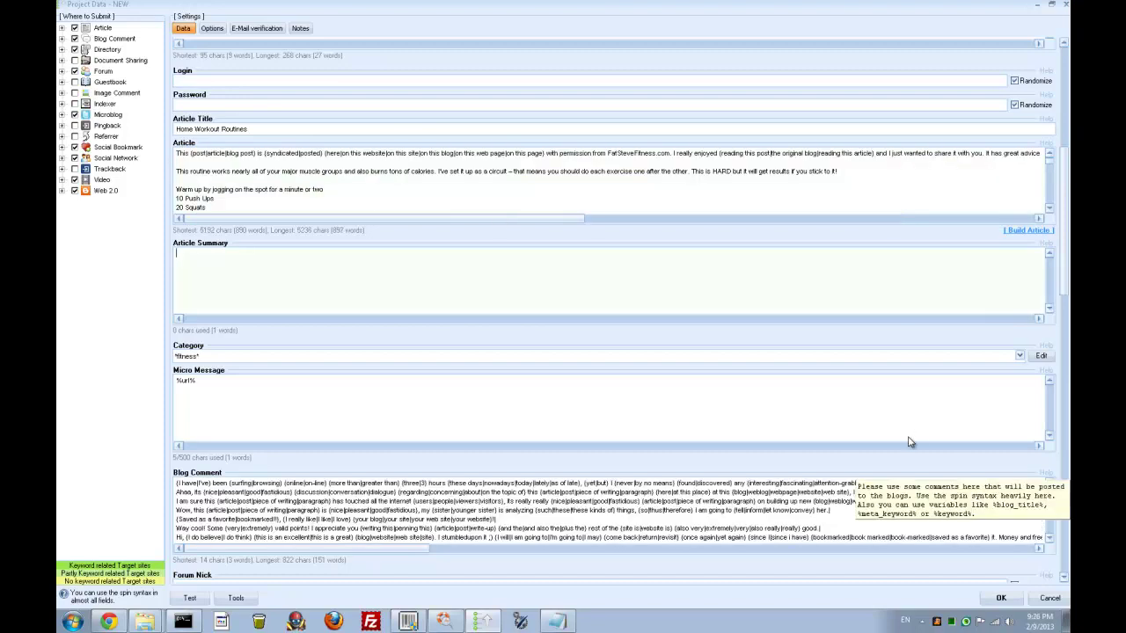
click(178, 154)
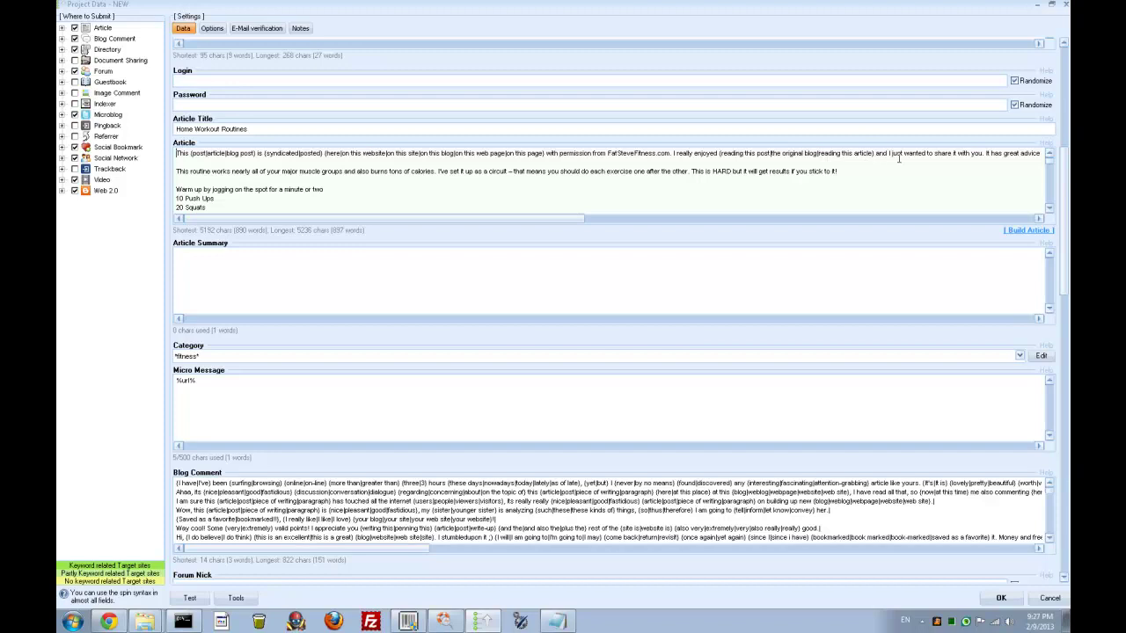
drag(576, 219, 877, 219)
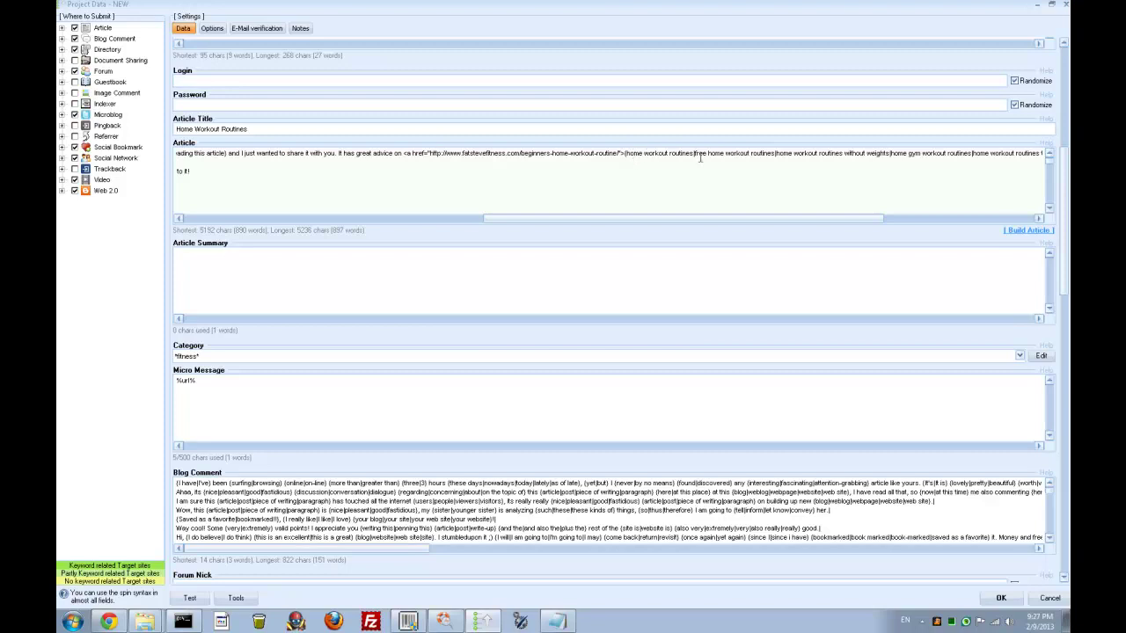
drag(850, 220, 1030, 213)
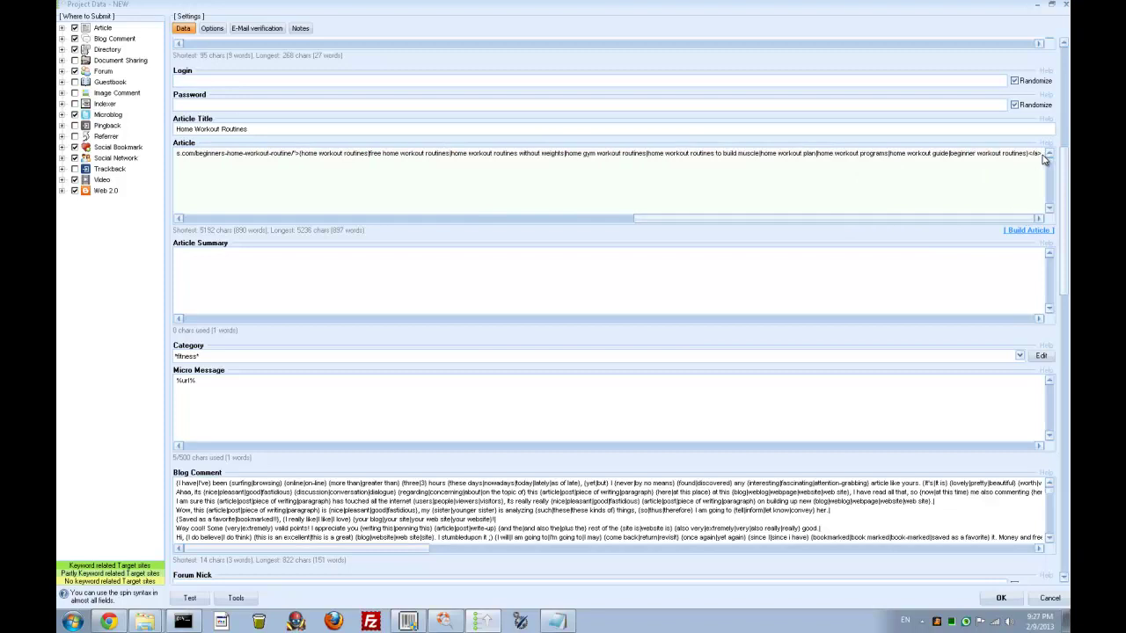
text(. )
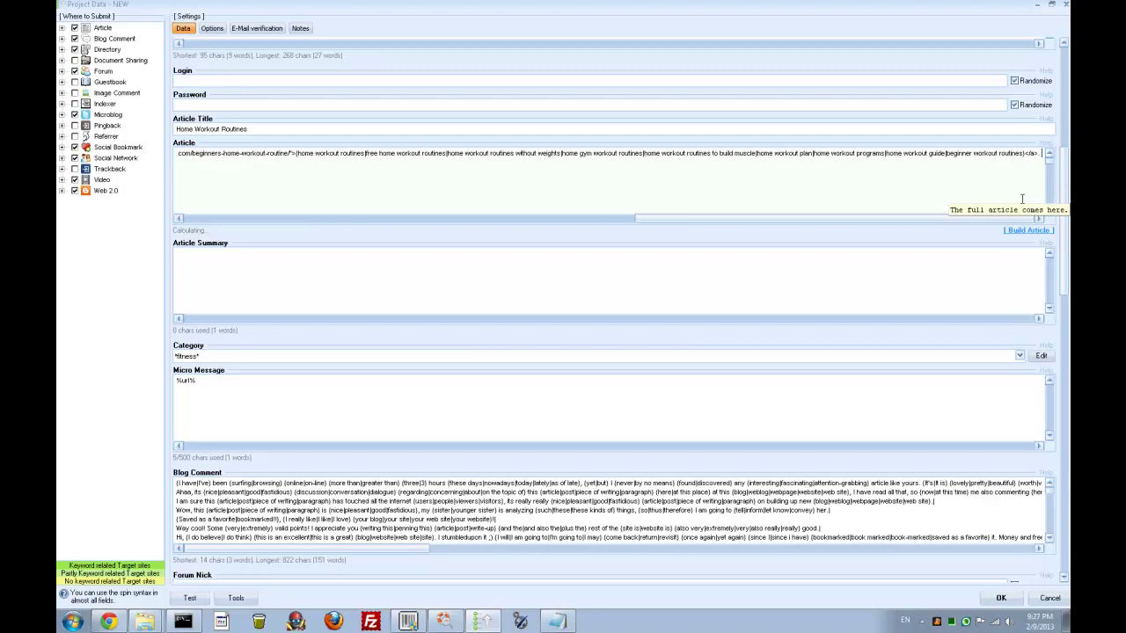
text(Enjoy )
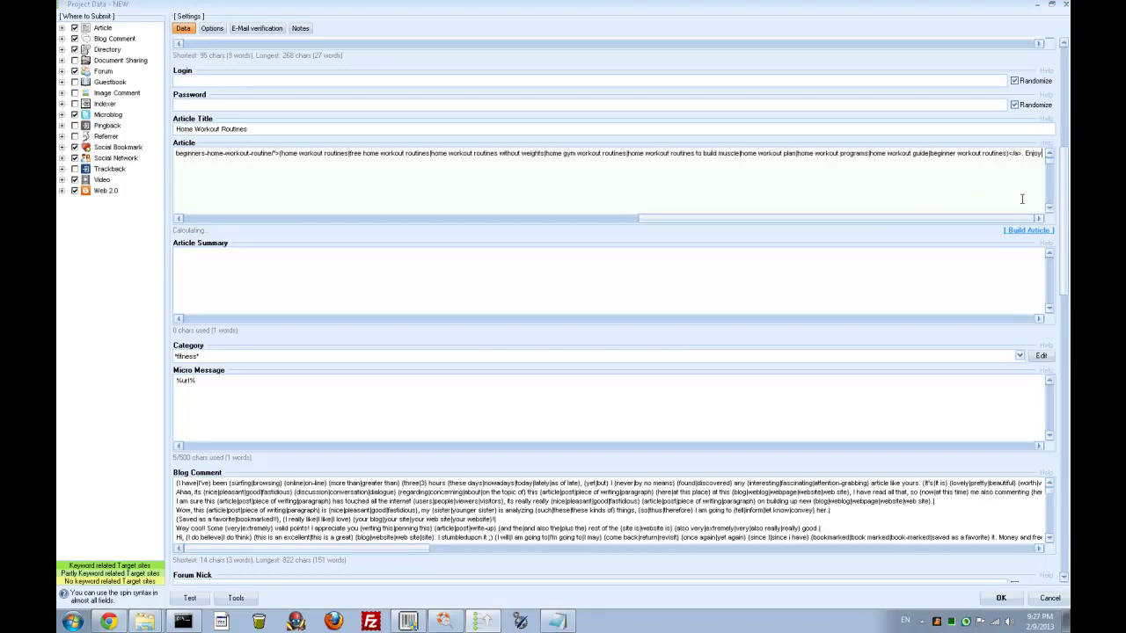
text(Thi)
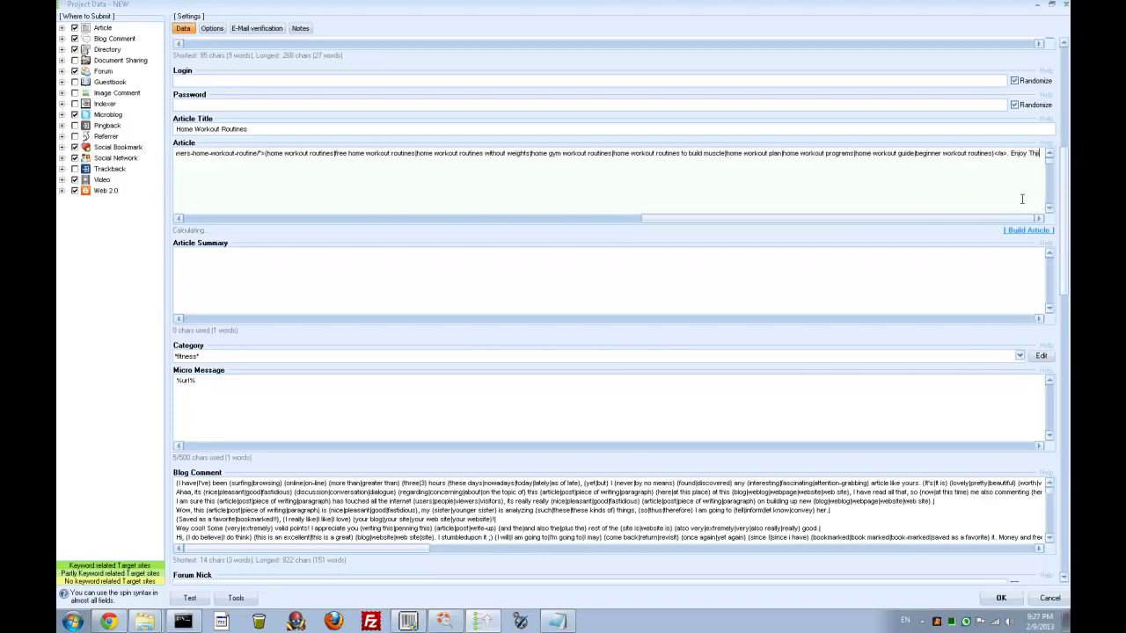
text(rs )
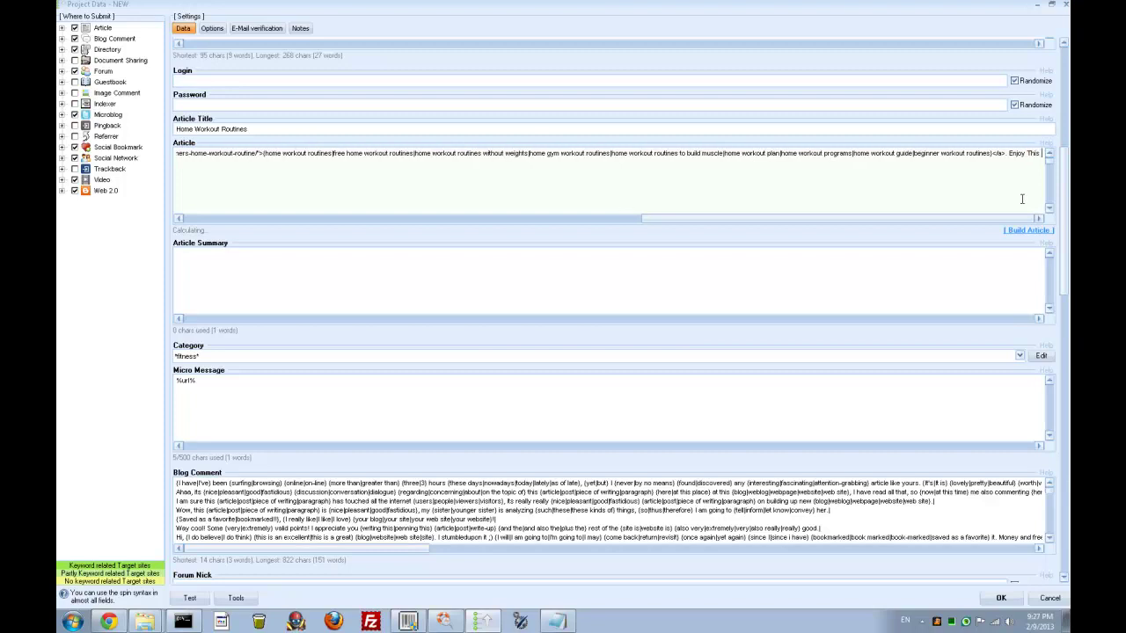
text({ar)
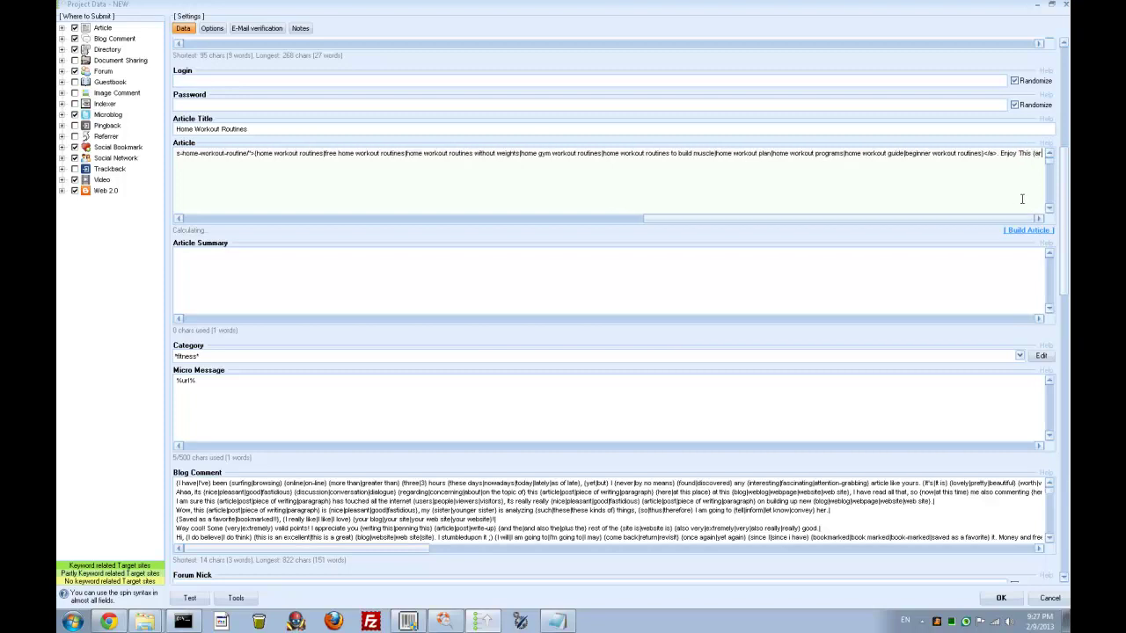
text(ticle|p)
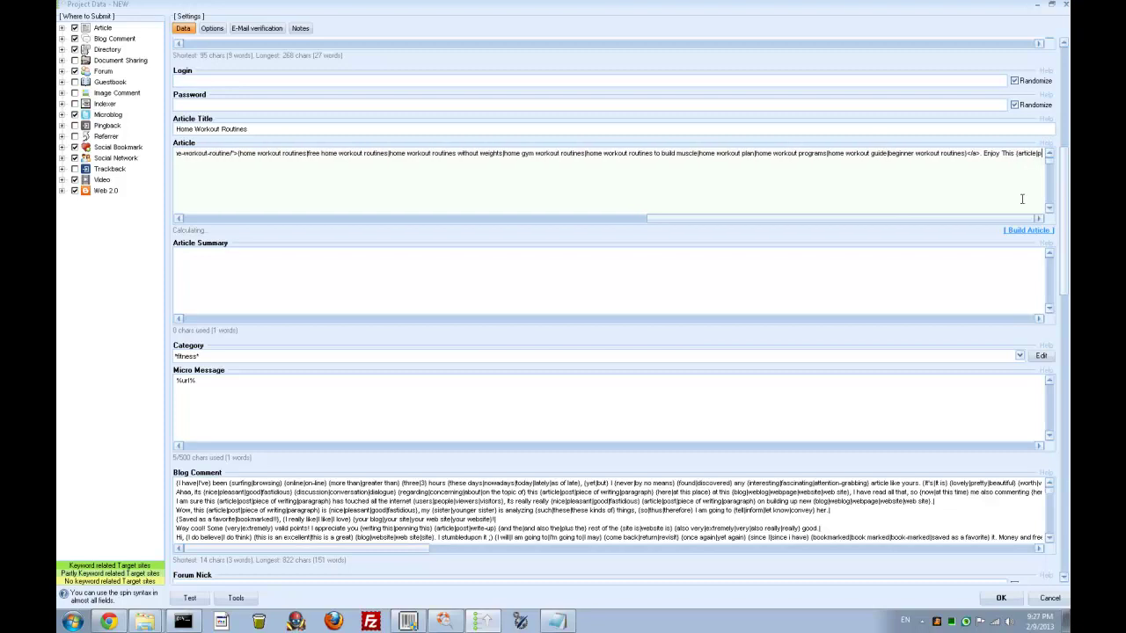
text(ost|}.)
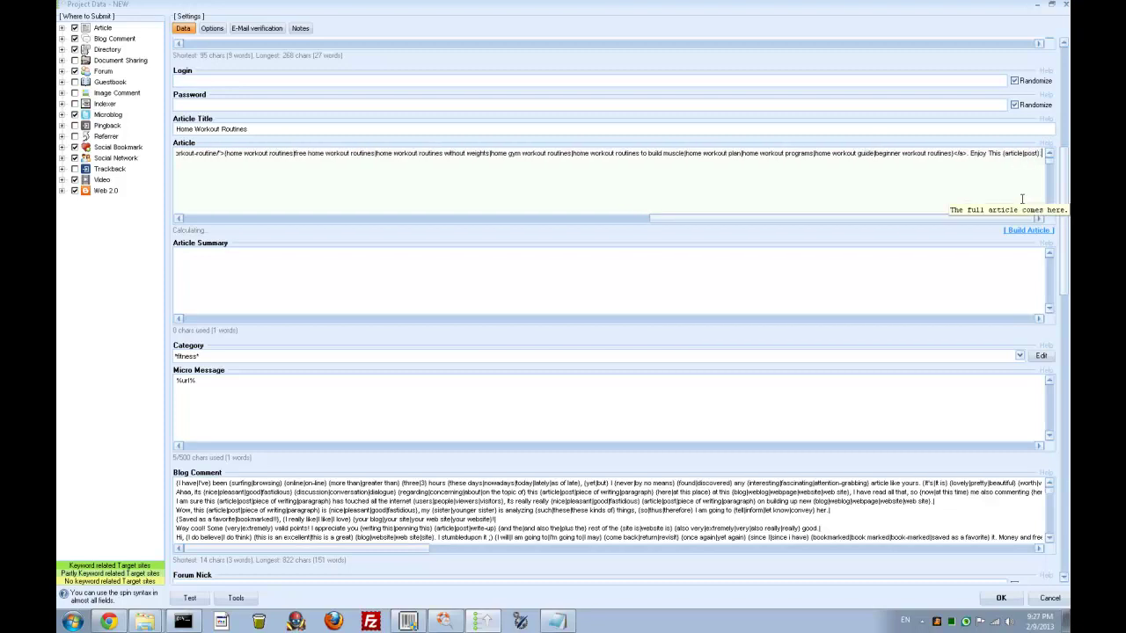
key(Return)
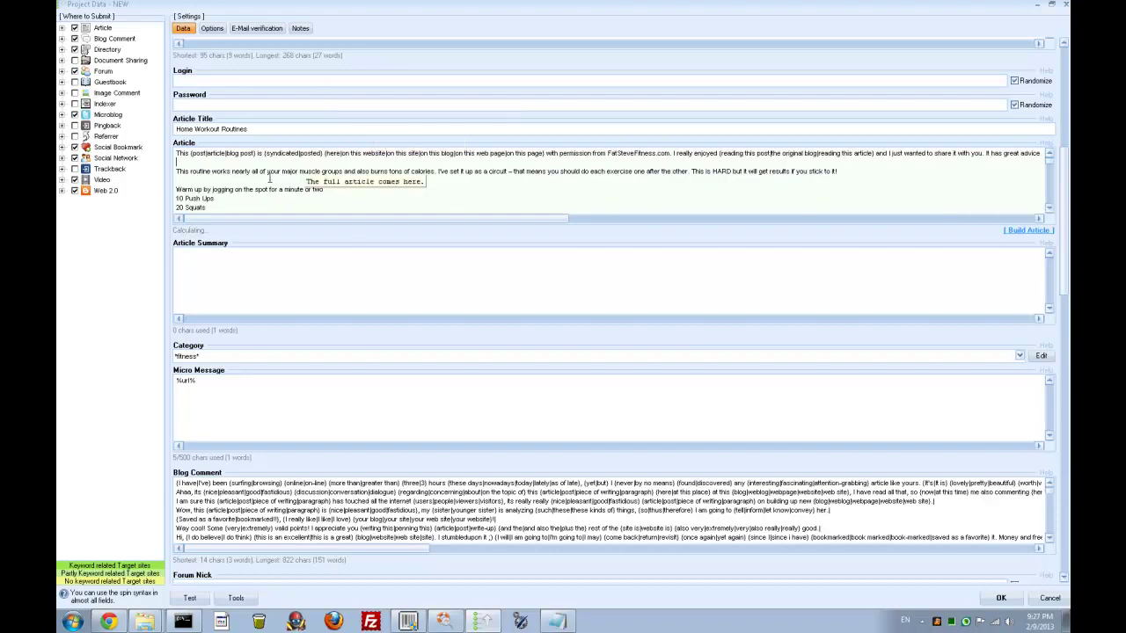
key(Down)
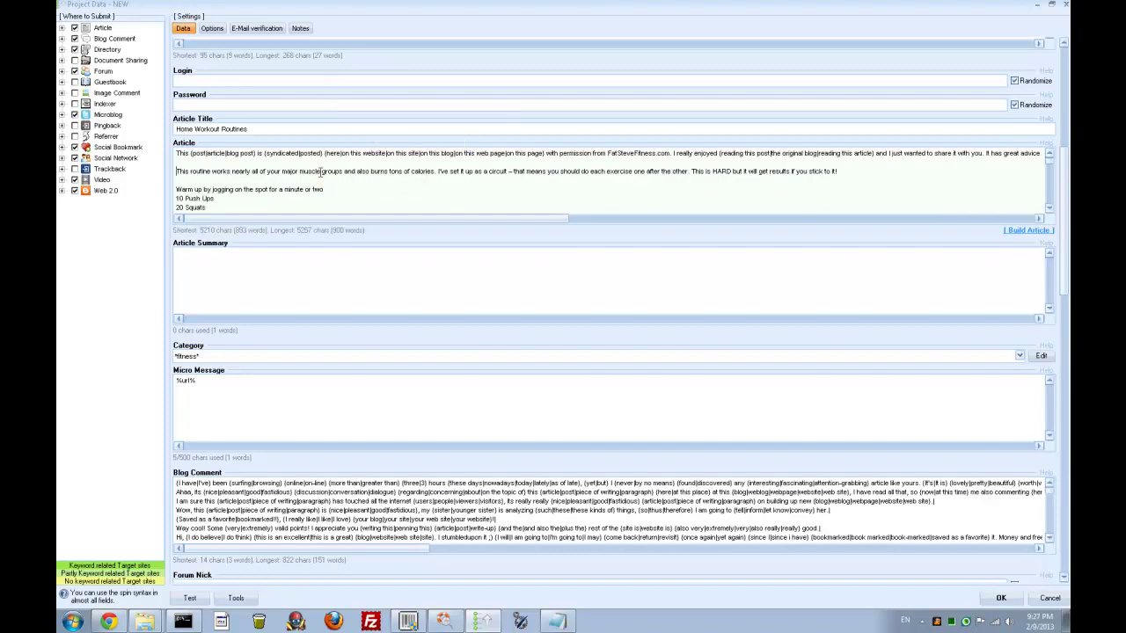
Copy the opening paragraph of the Beginners Home Workout Routine page in Chrome and paste it into the project's Article Summary
click(230, 265)
scroll(243, 160, down, 5)
scroll(250, 161, up, 10)
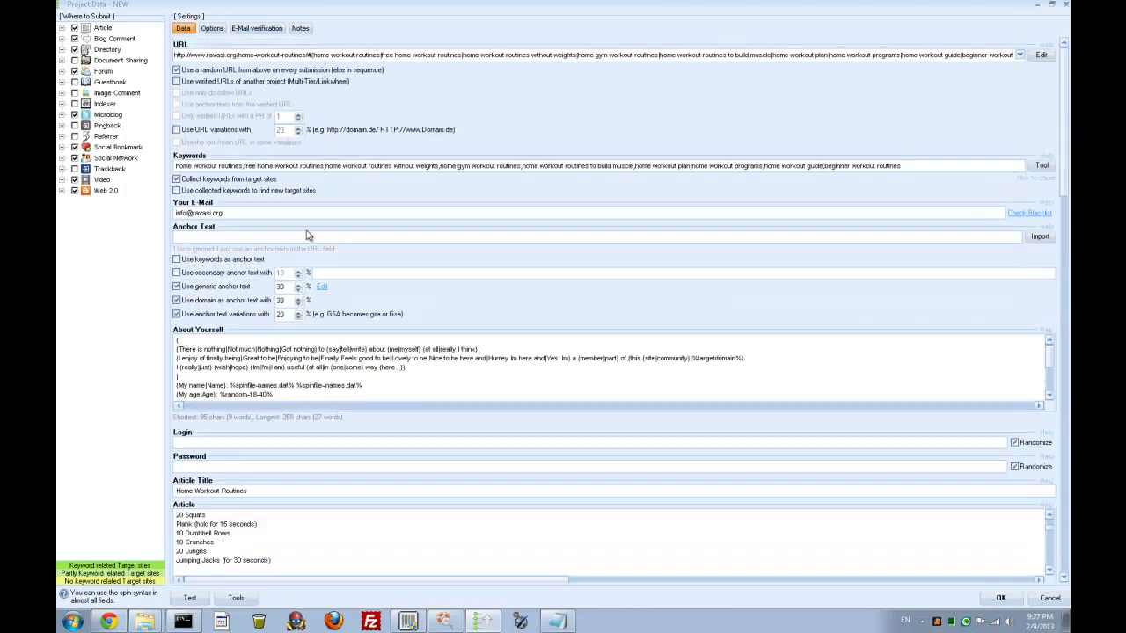
click(105, 621)
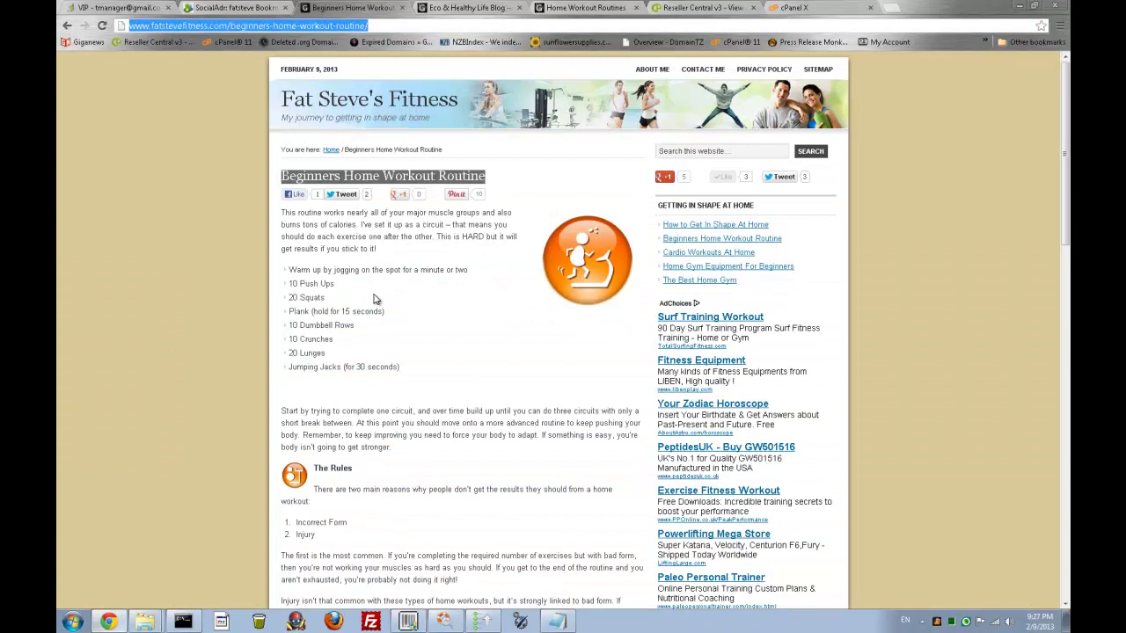
drag(283, 214, 395, 255)
key(ctrl+c)
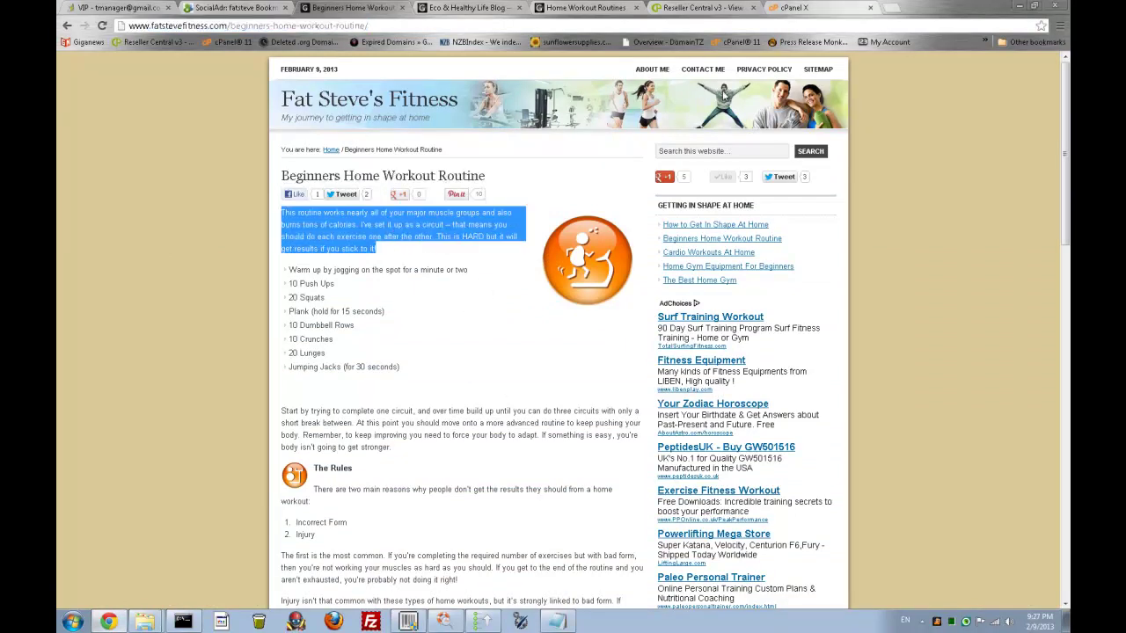
click(1022, 9)
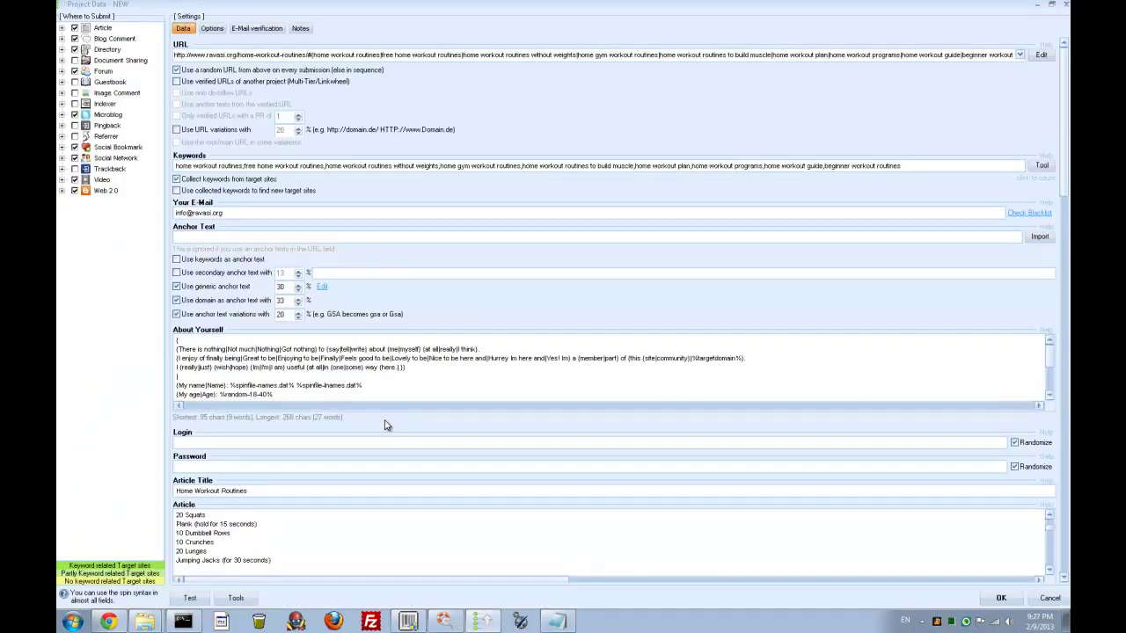
scroll(334, 369, down, 2)
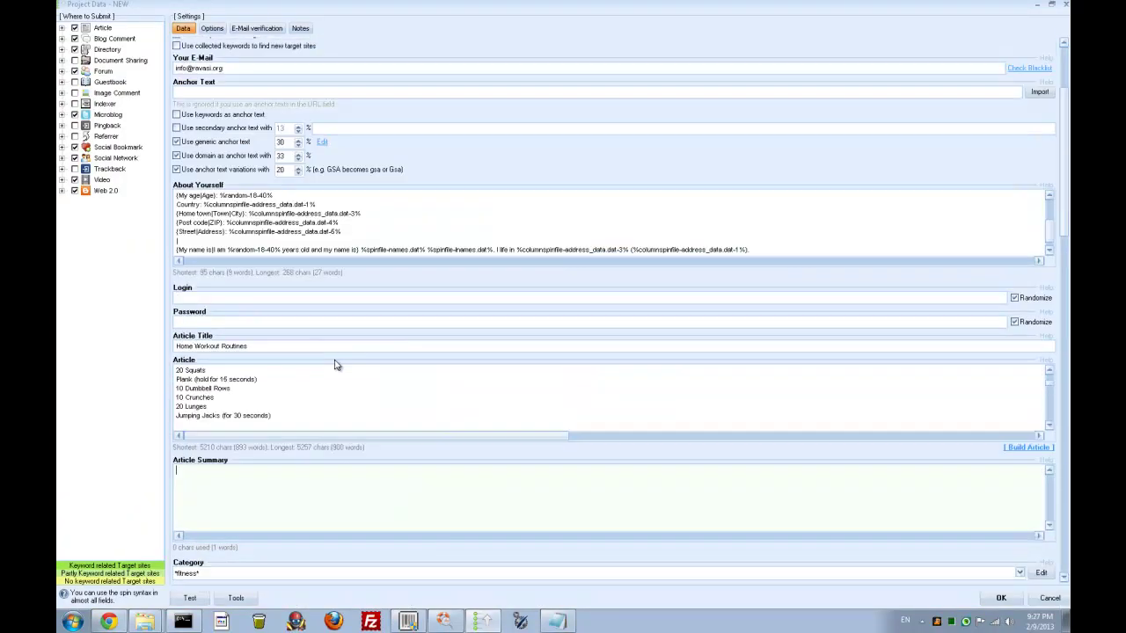
key(ctrl+v)
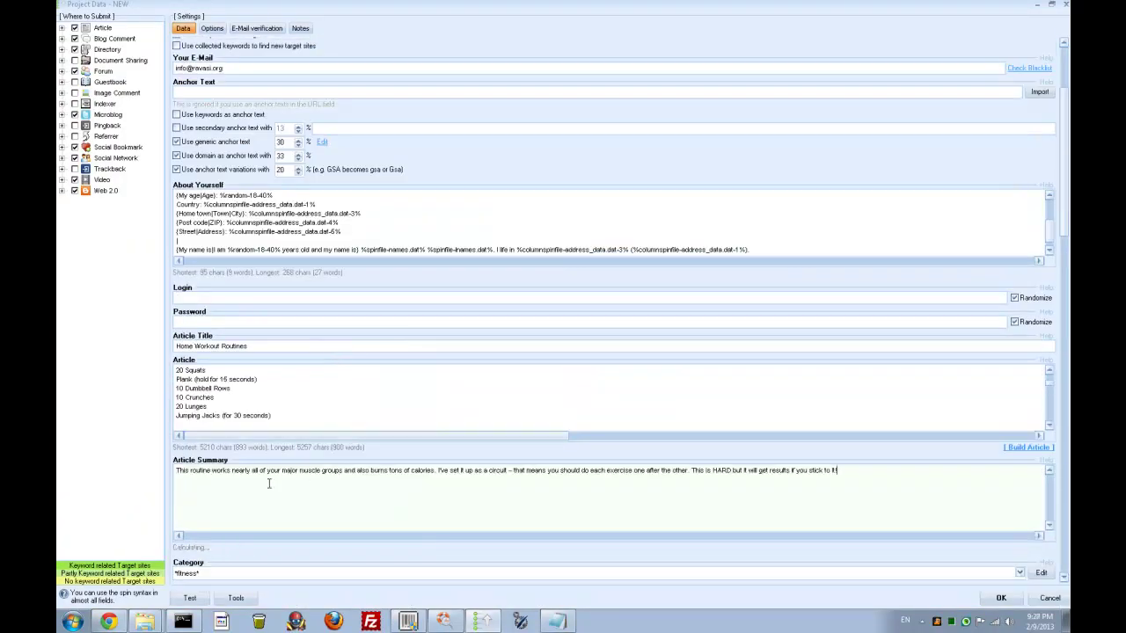
Paste the copied opening paragraph into both the Description 250 and Description 450 fields
scroll(310, 470, down, 2)
scroll(291, 461, down, 2)
scroll(262, 440, down, 6)
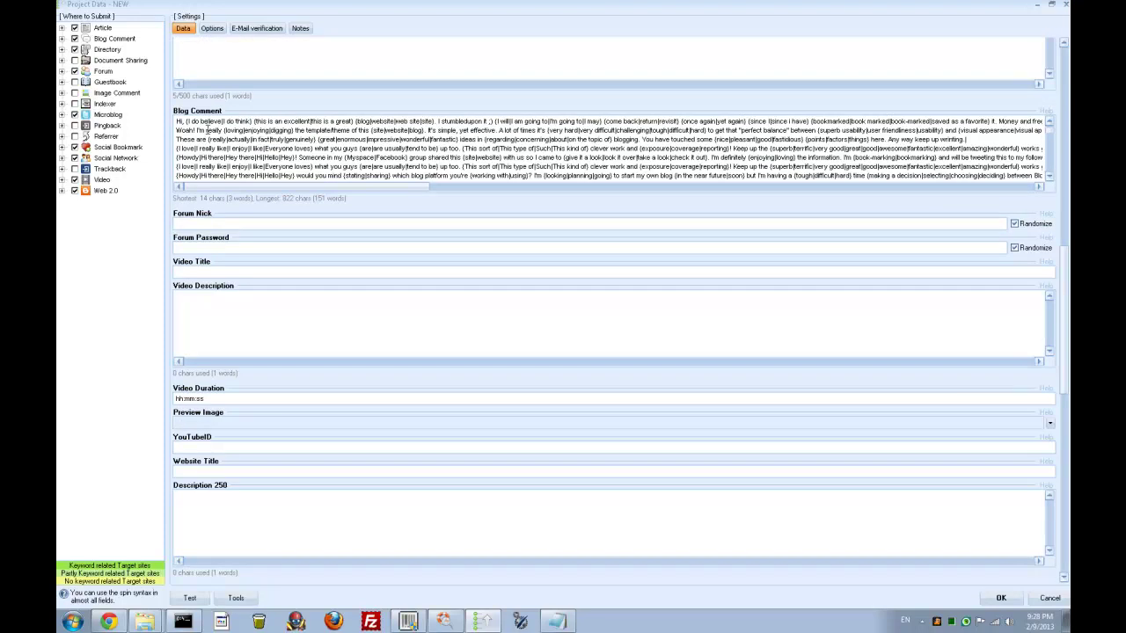
drag(177, 121, 476, 175)
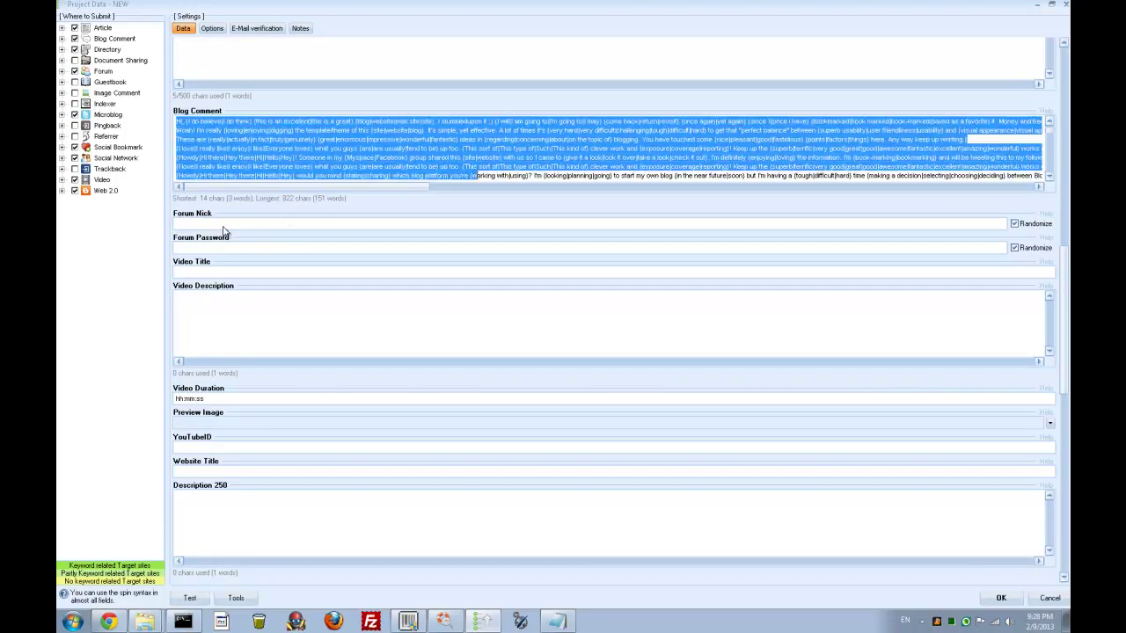
scroll(273, 321, down, 1)
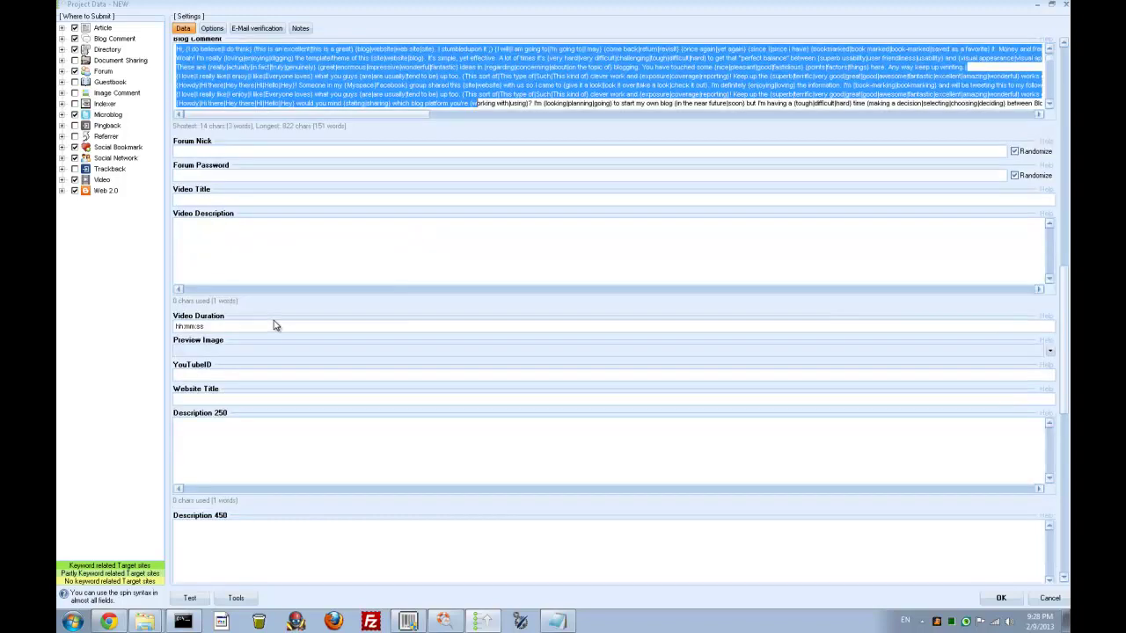
click(292, 430)
key(ctrl+v)
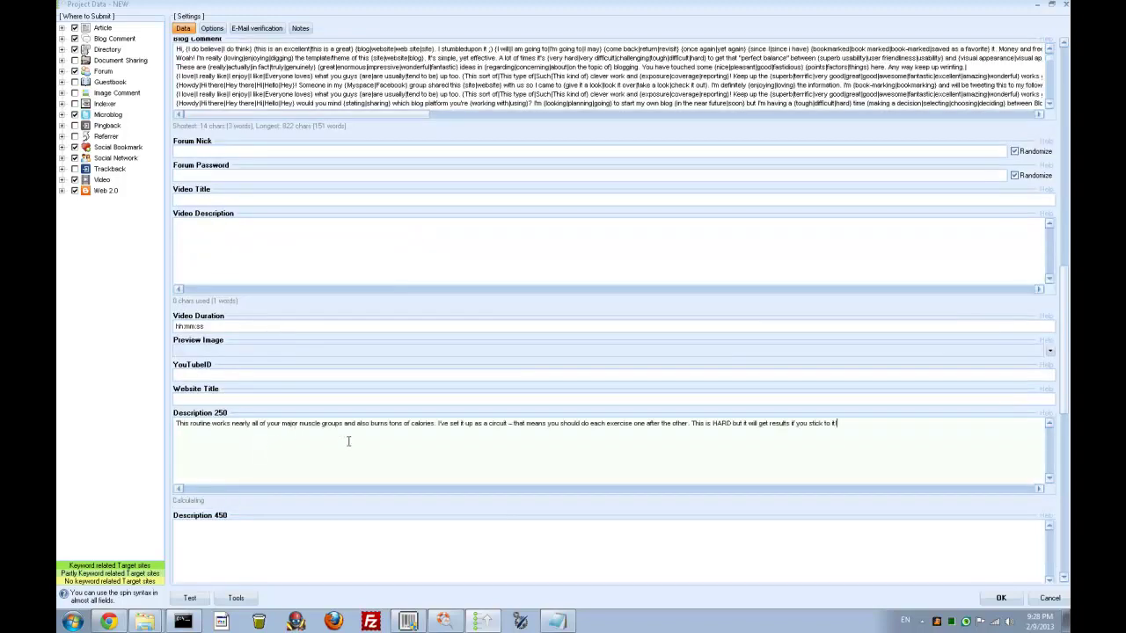
scroll(326, 429, down, 1)
key(ctrl+v)
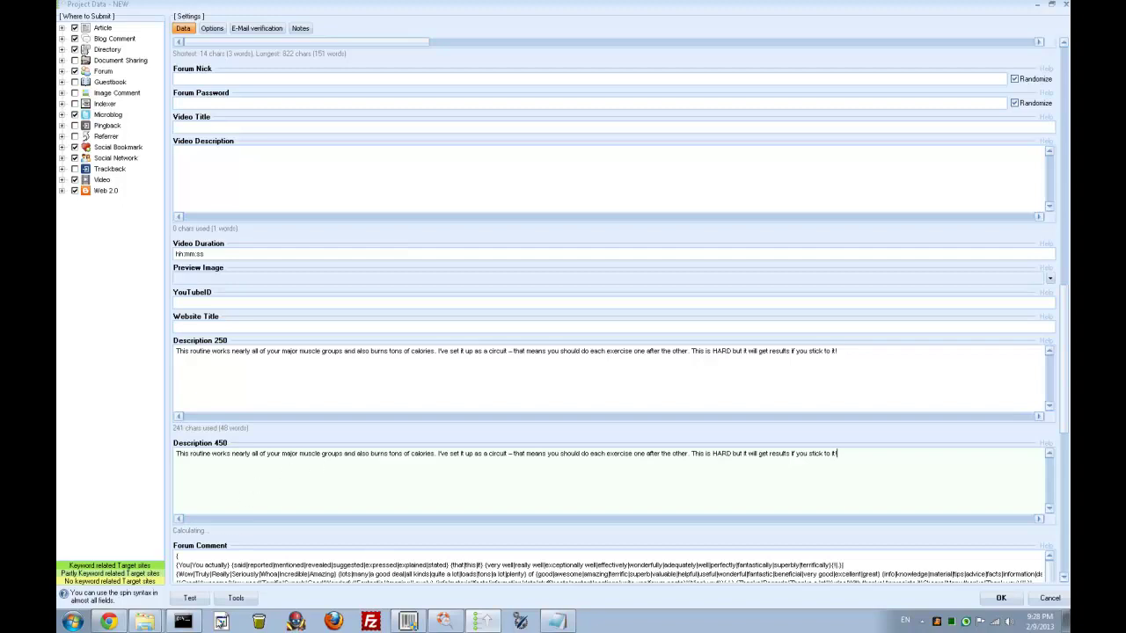
Copy the opening paragraph plus the exercise list through "Jumping Jacks (for 30 seconds)" from Chrome and replace the Description 450 text with it
click(109, 621)
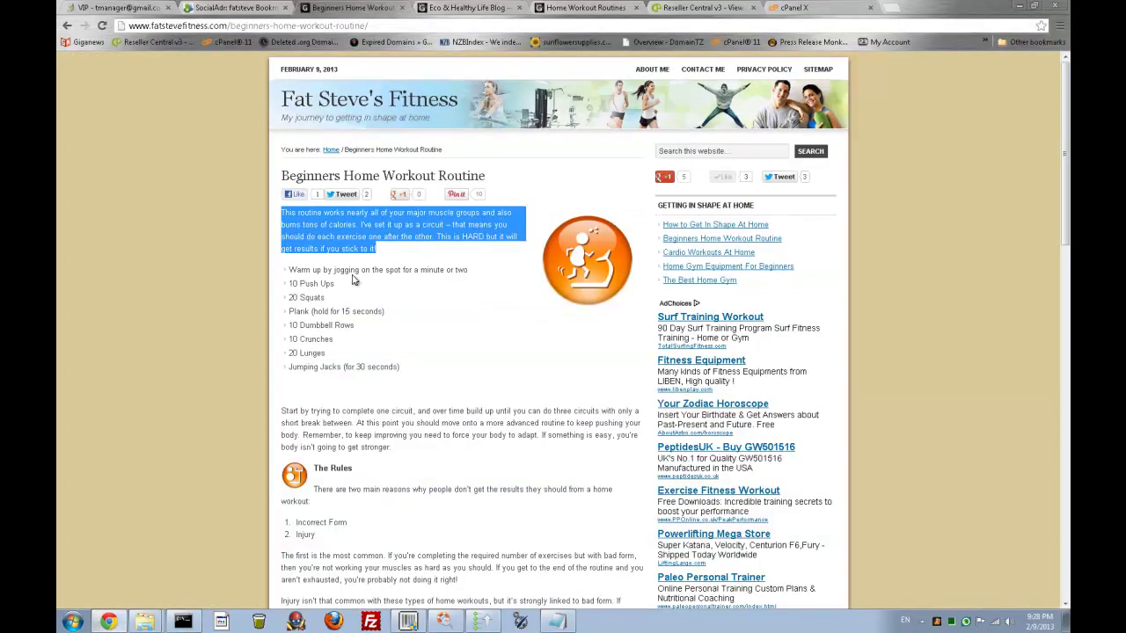
click(283, 218)
drag(284, 213, 406, 373)
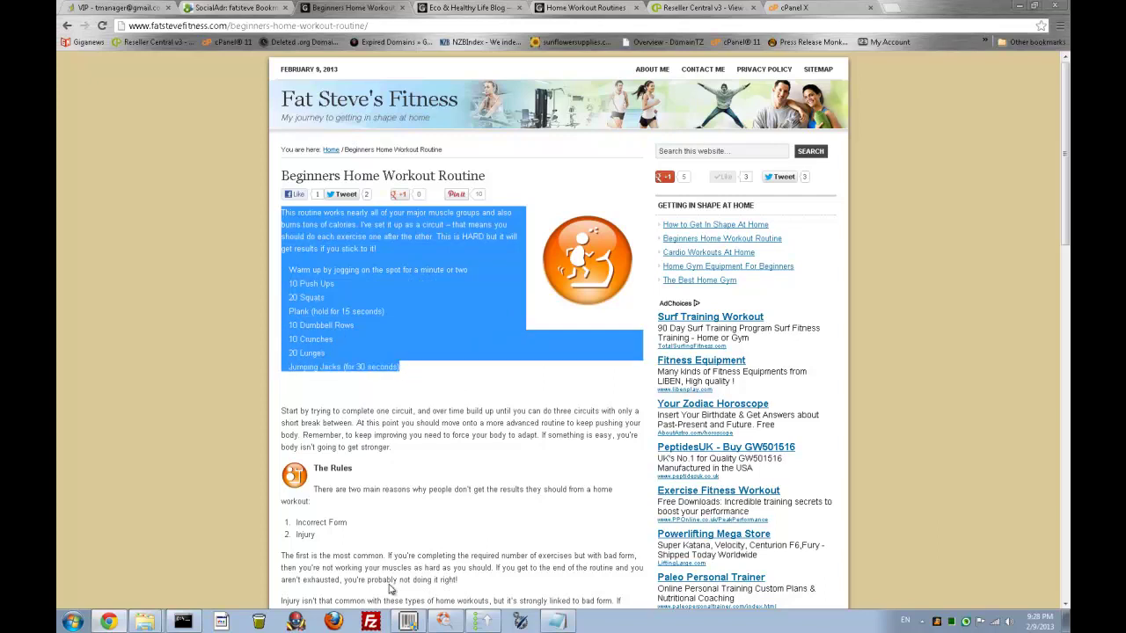
click(481, 622)
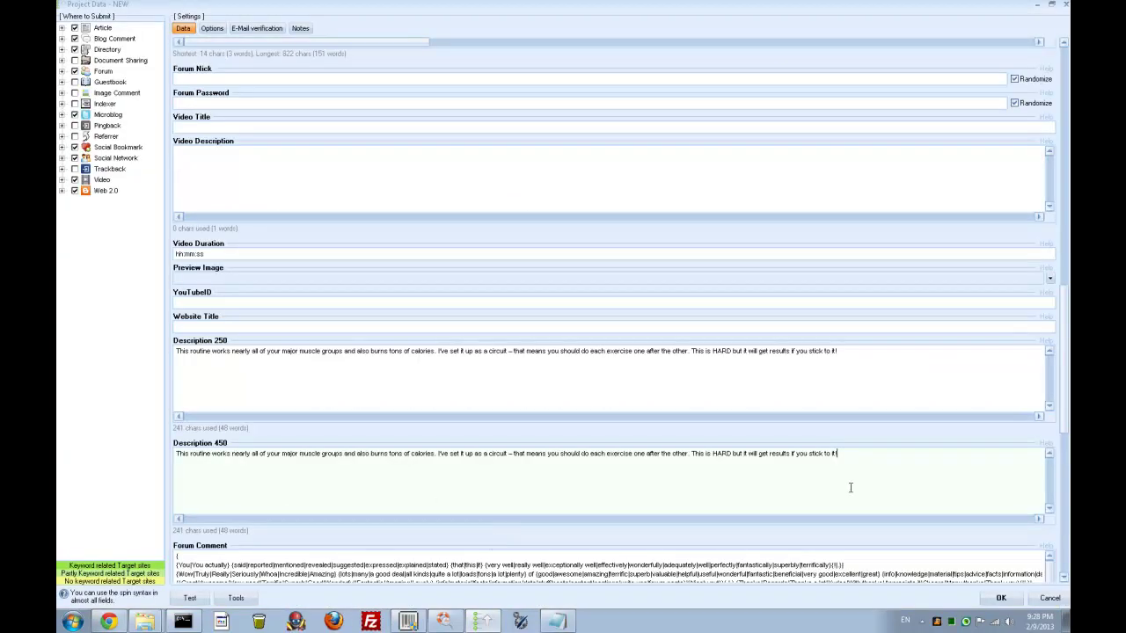
drag(837, 454, 173, 456)
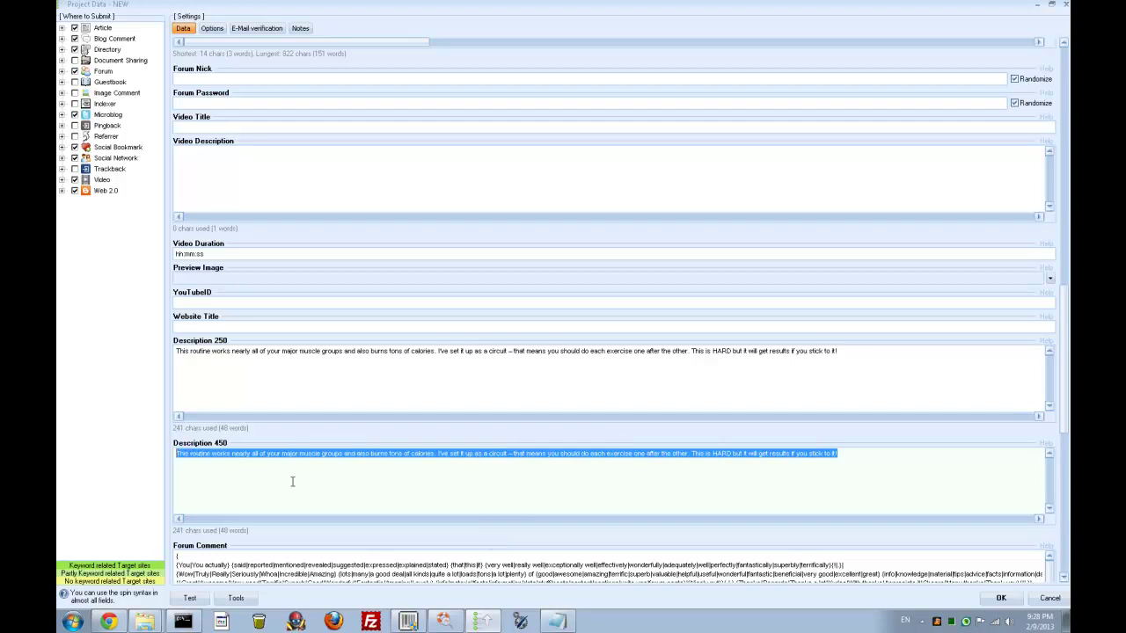
text(10 Push Ups 20 Squats Plank (hold for 15 seconds) 10 Dumbbell Rows 10 Crunches 20 Lunges Jumping Jacks (for 30 seconds))
Disable the engines that use the German and Polish Description 250 and Description 450 fields
scroll(337, 486, down, 3)
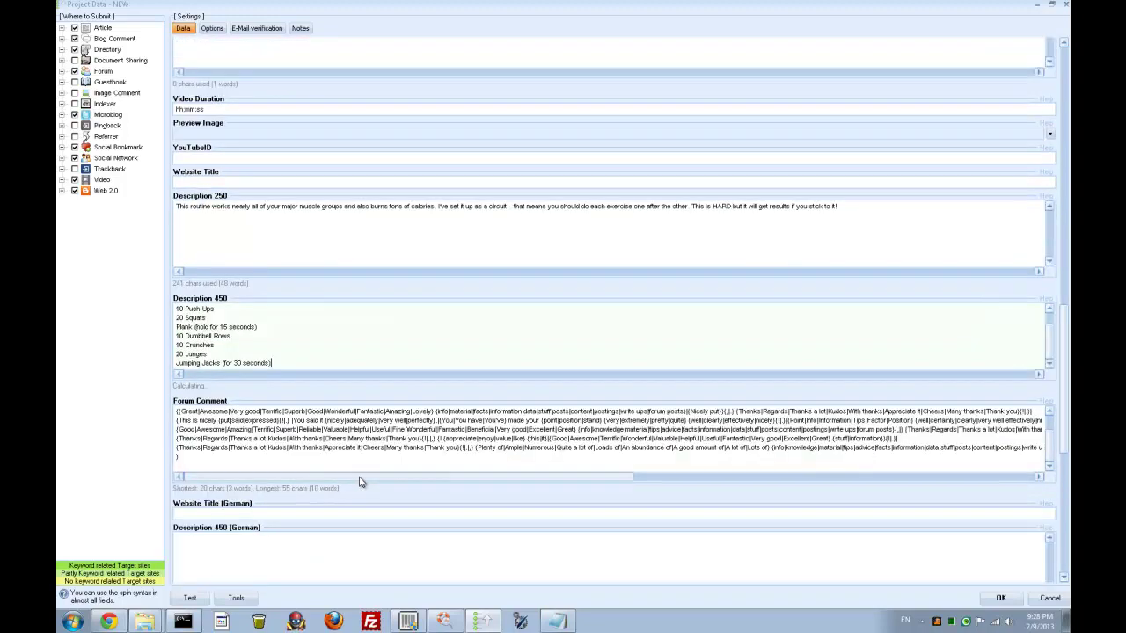
scroll(405, 452, down, 10)
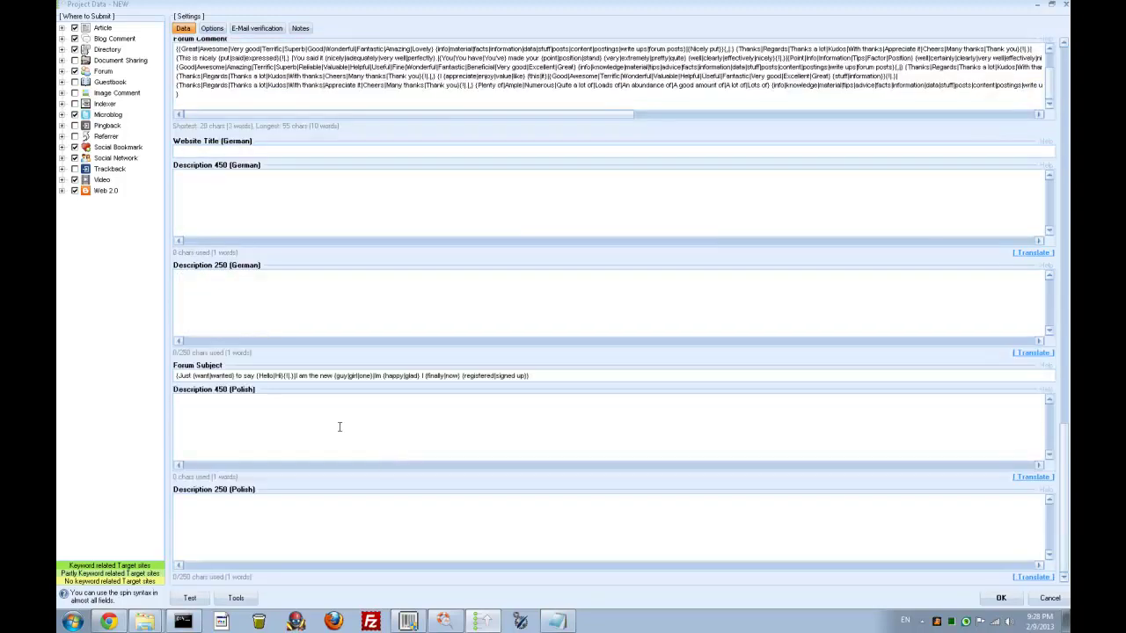
right_click(313, 279)
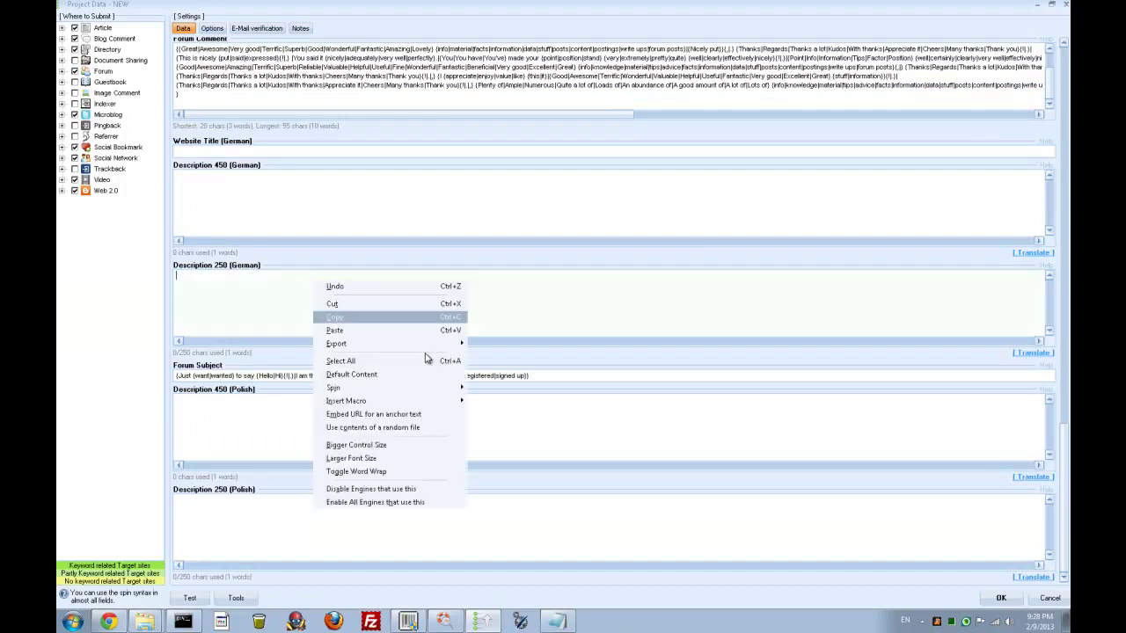
click(387, 490)
right_click(370, 328)
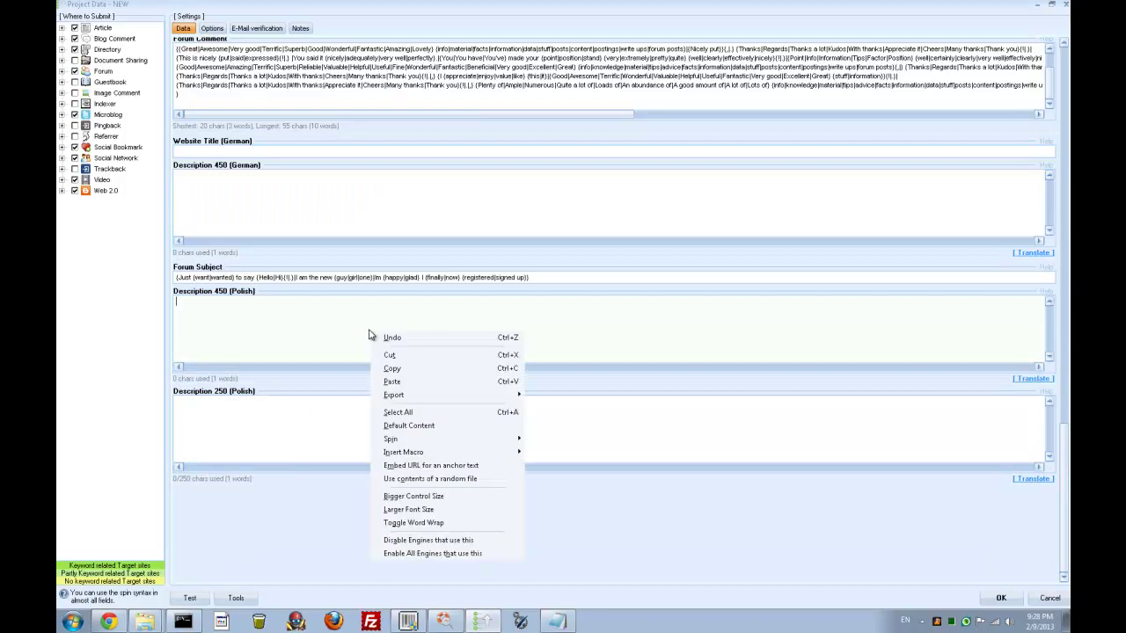
click(437, 544)
right_click(322, 428)
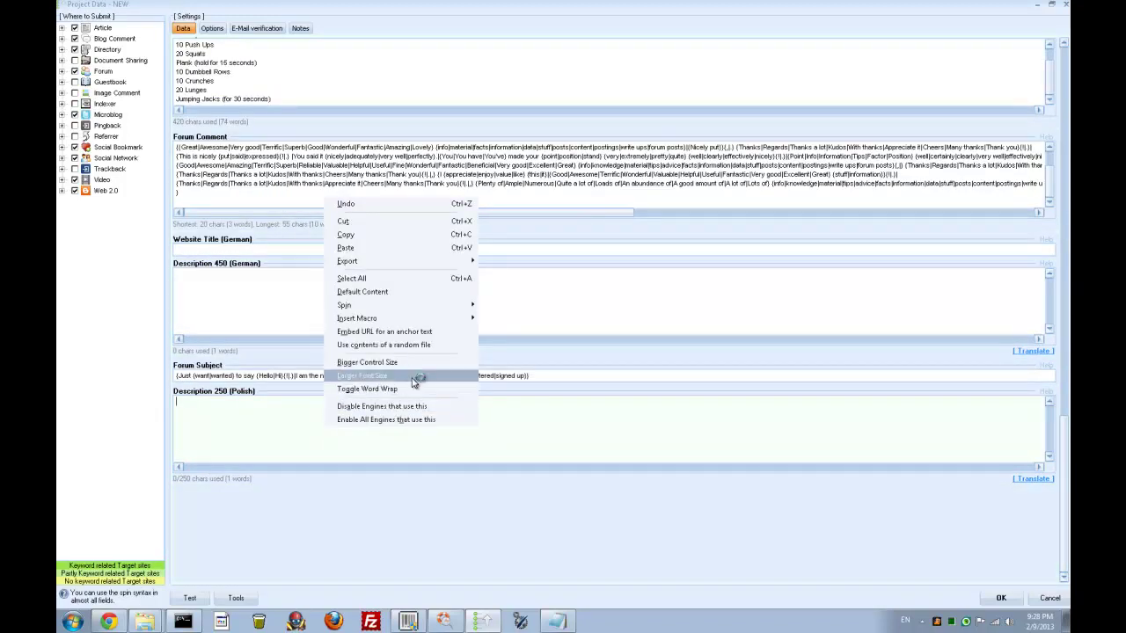
click(407, 408)
right_click(356, 400)
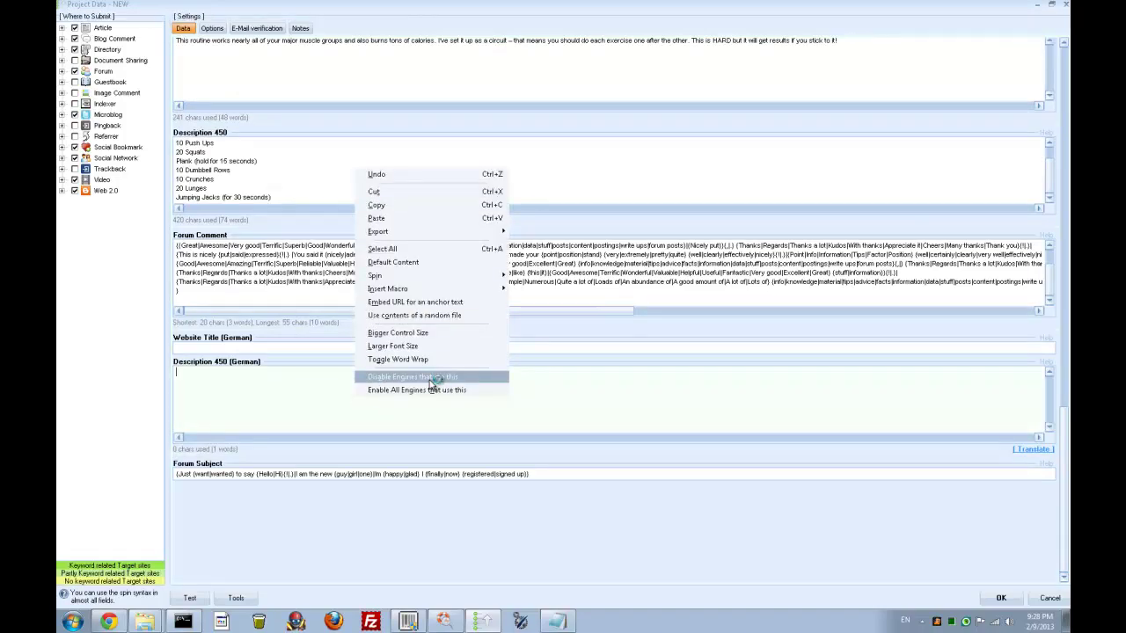
click(436, 380)
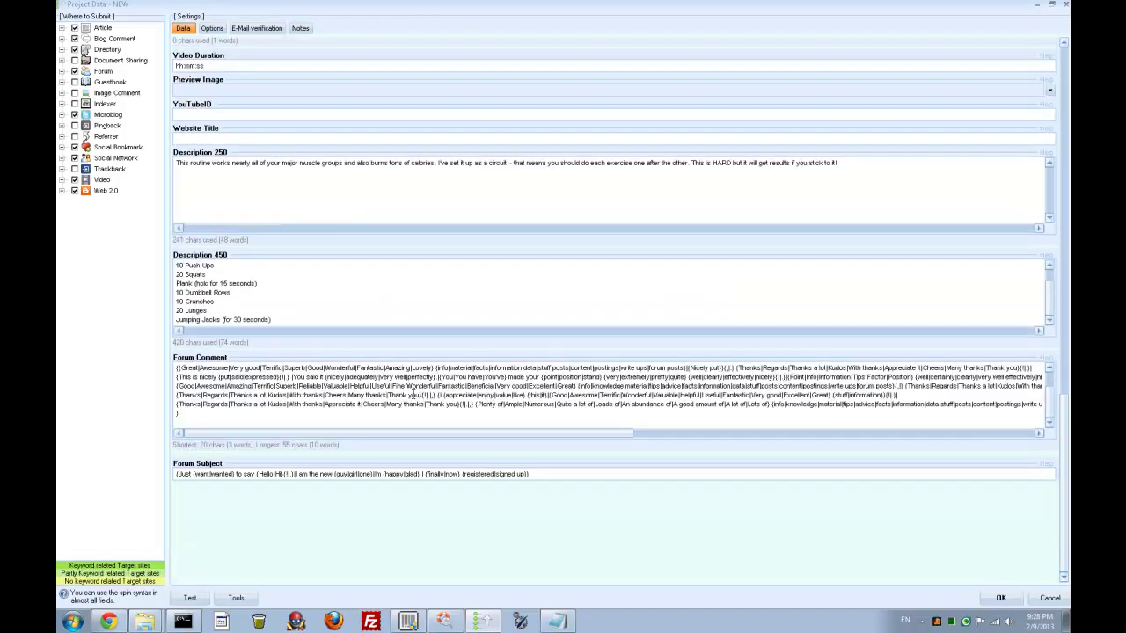
Review the remaining project data fields, from the forum comment and descriptions up to the article and URL
scroll(413, 391, up, 1)
scroll(452, 289, up, 1)
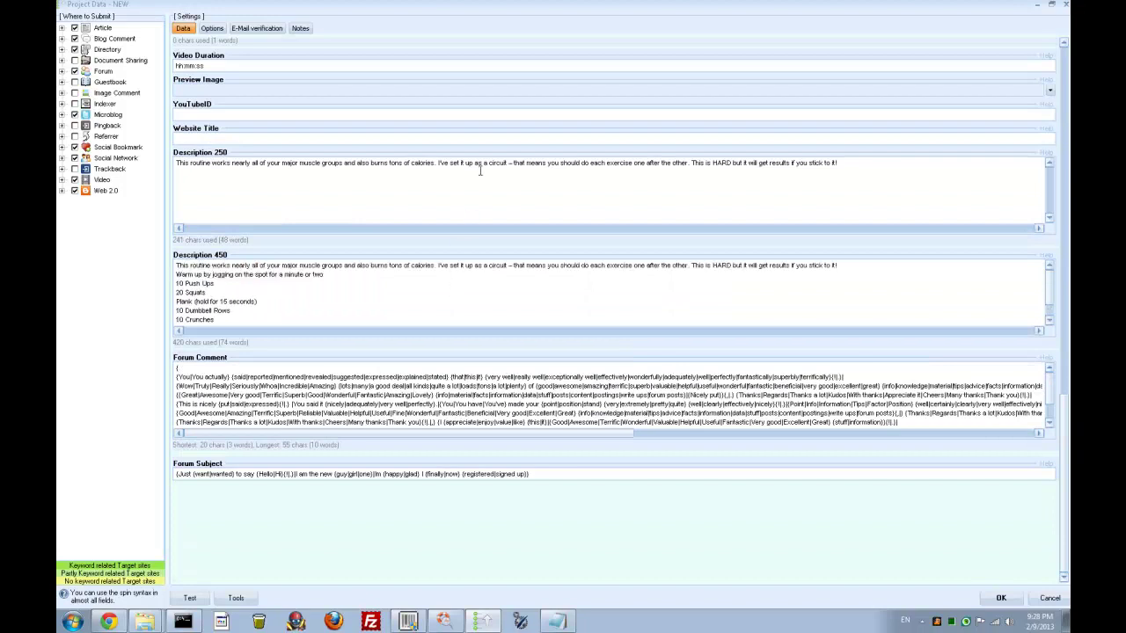
drag(1066, 459, 1067, 398)
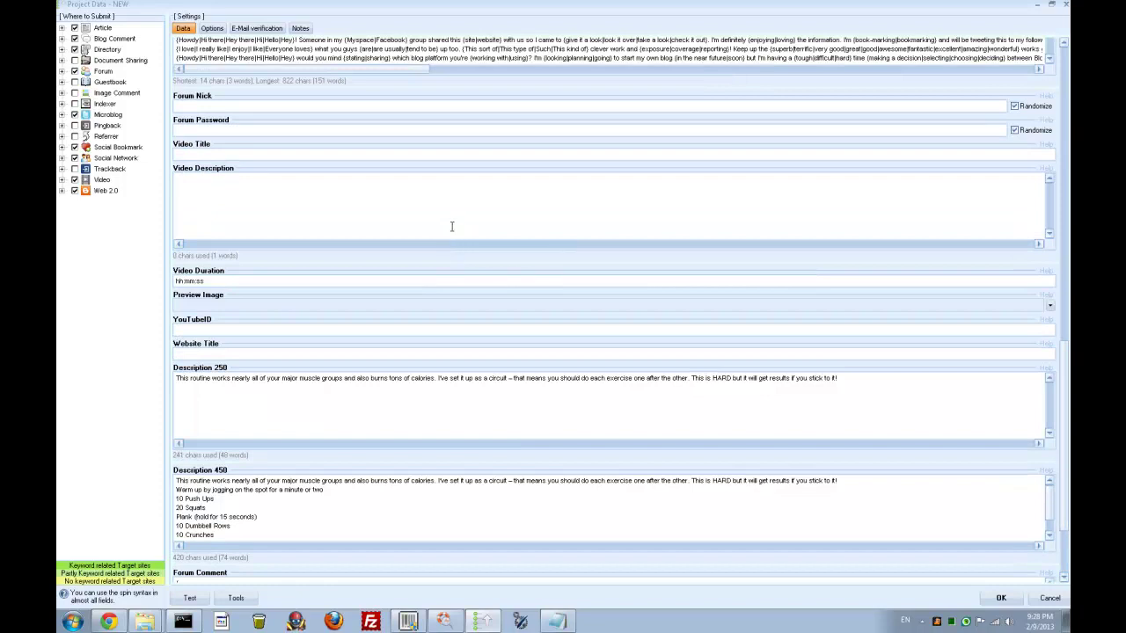
drag(1068, 385, 1066, 264)
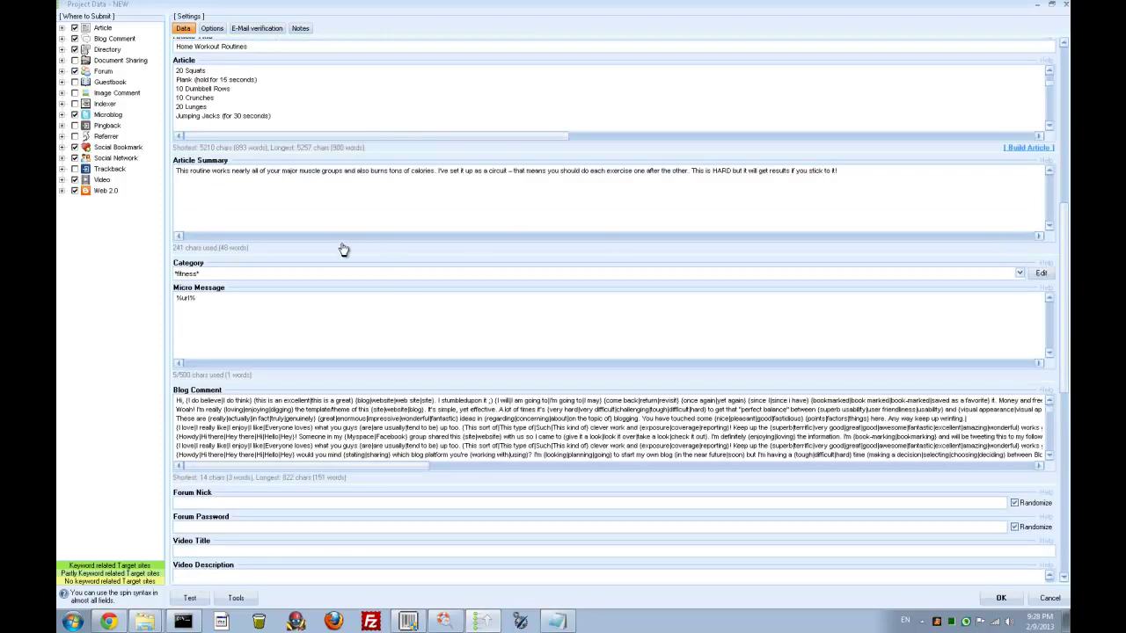
click(280, 436)
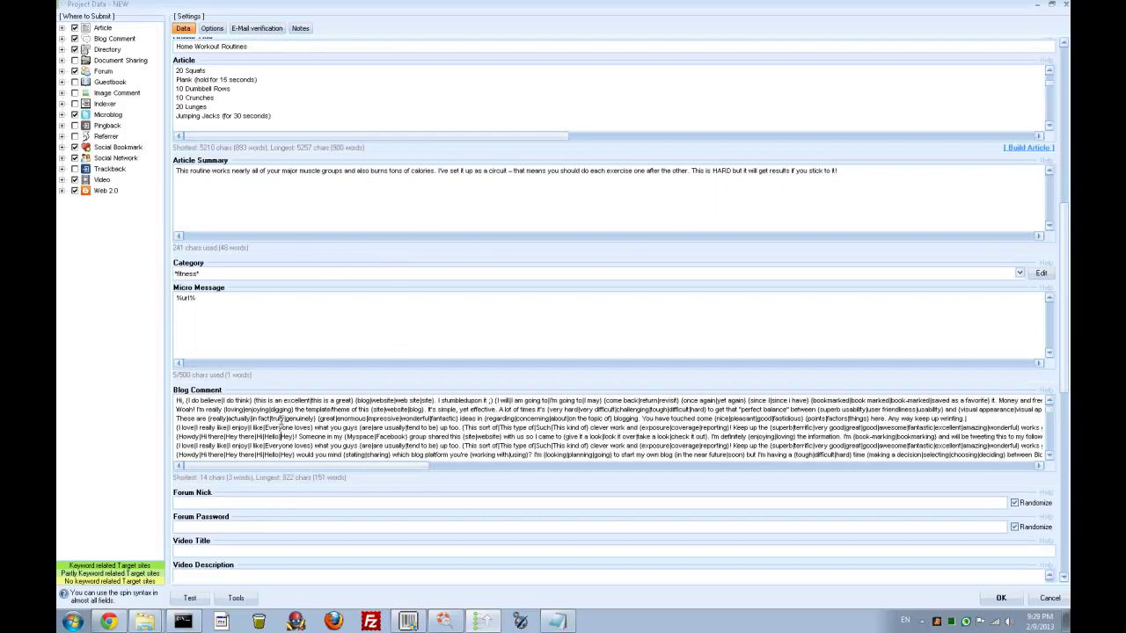
scroll(278, 422, down, 5)
scroll(273, 420, down, 5)
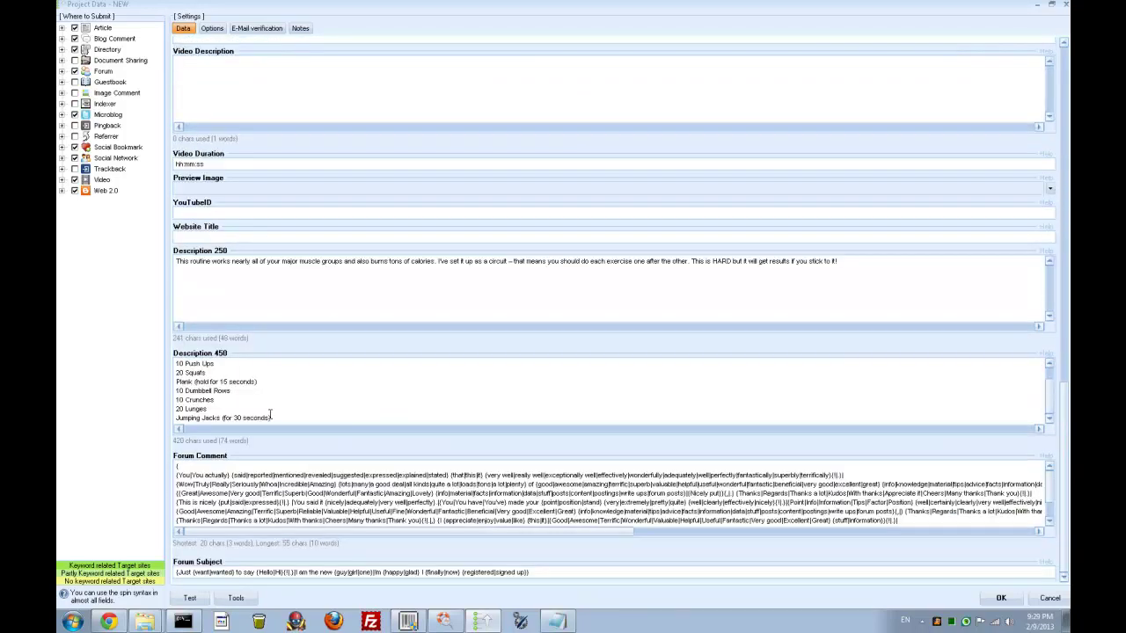
scroll(316, 444, up, 10)
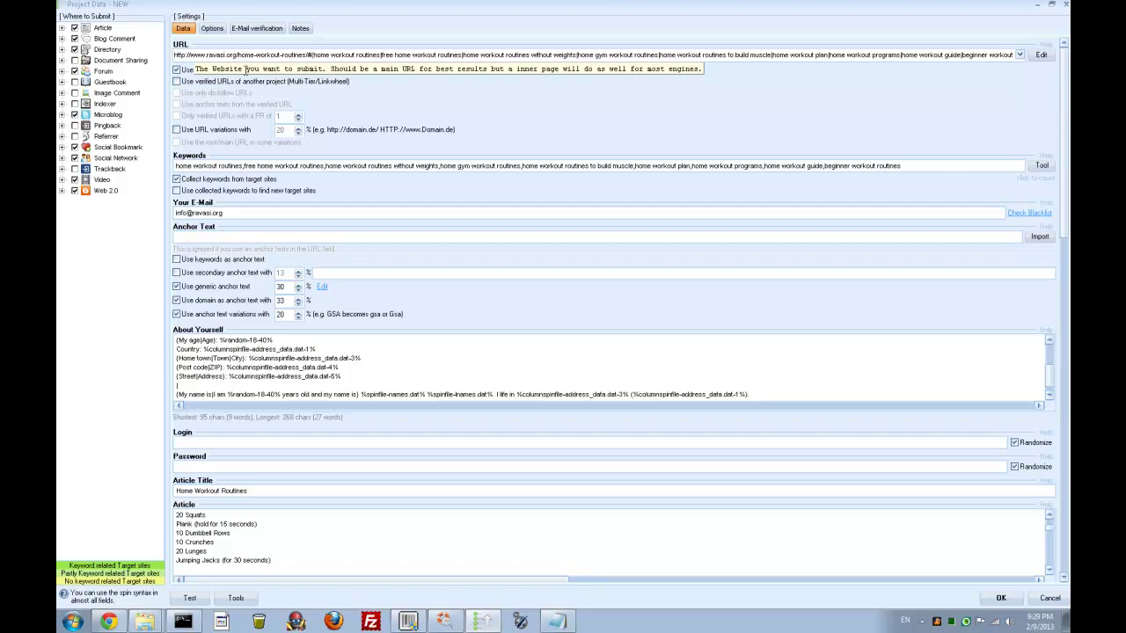
Examine the default spun comments in the Blog Comment field
scroll(246, 70, down, 6)
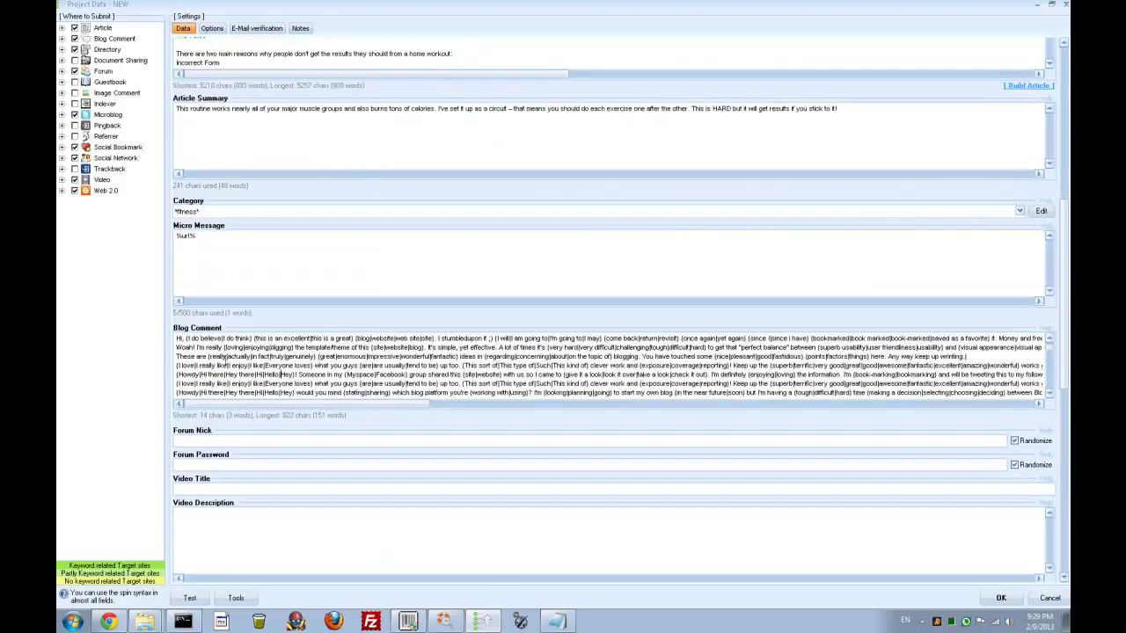
drag(178, 340, 453, 376)
scroll(459, 223, down, 5)
scroll(459, 223, up, 6)
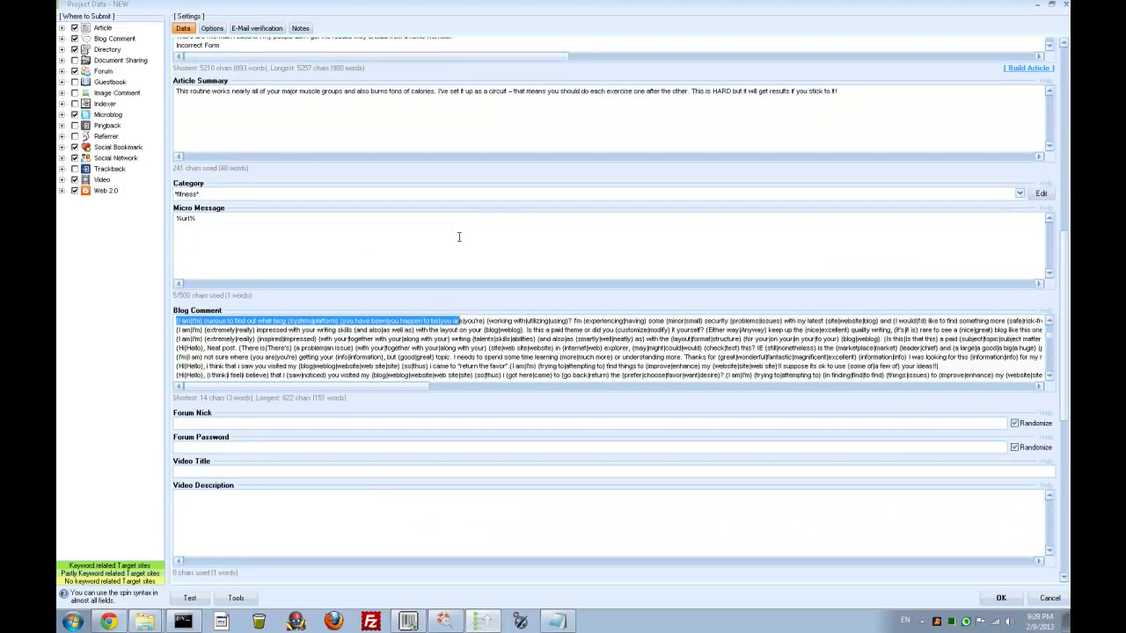
scroll(451, 336, down, 3)
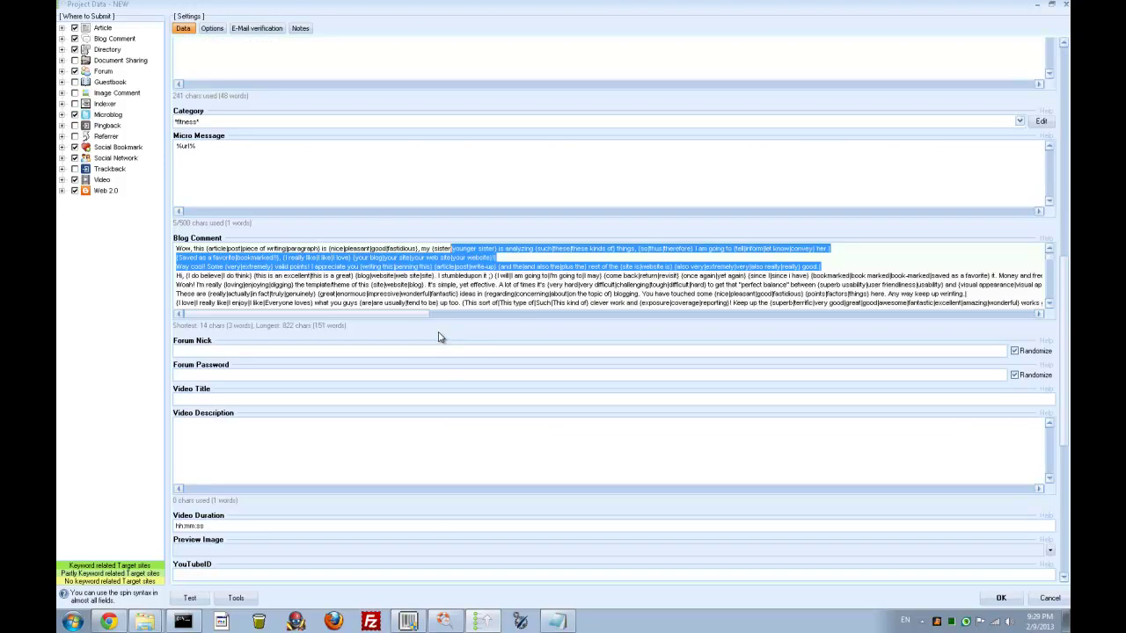
drag(176, 248, 595, 285)
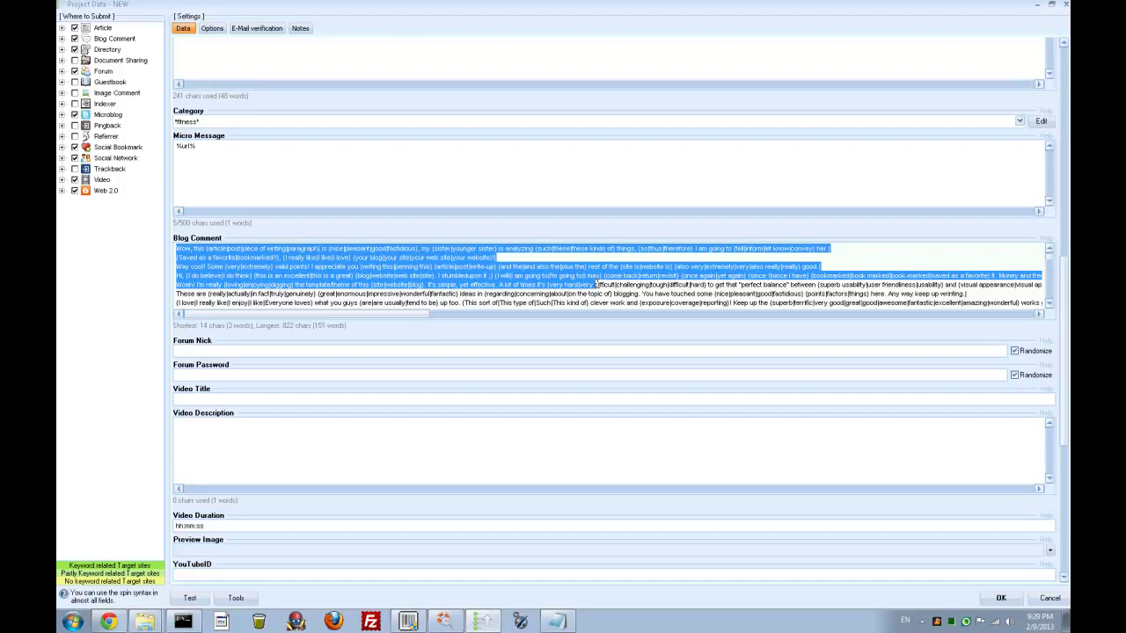
drag(596, 285, 600, 286)
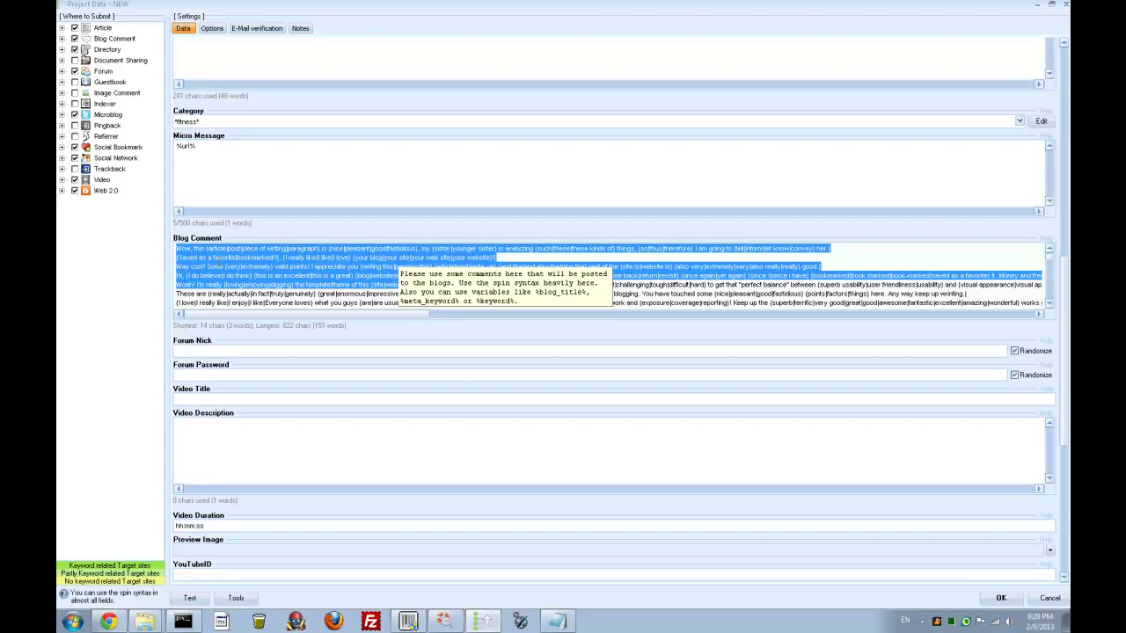
click(391, 264)
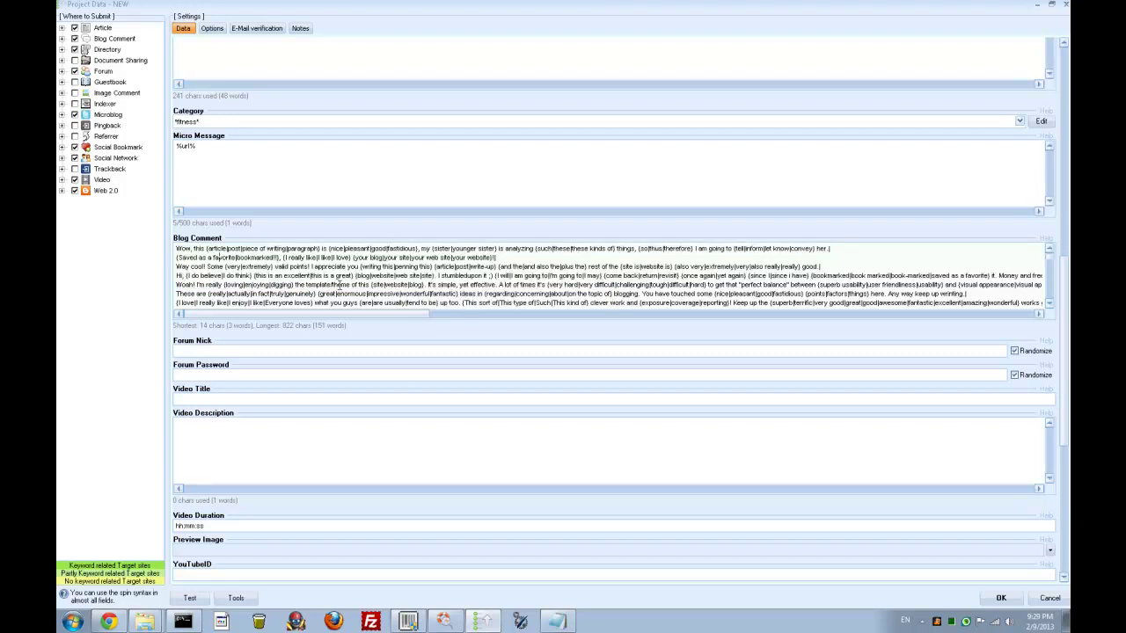
Check the project's URL entry with its anchor texts against the default Blog Comment texts
scroll(387, 264, up, 10)
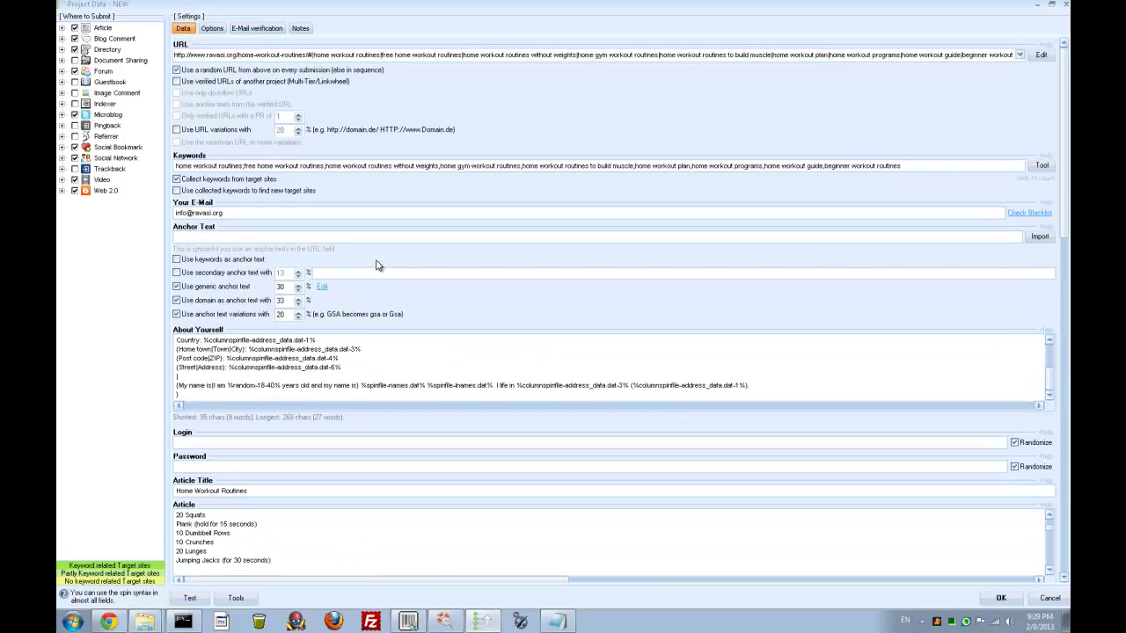
triple_click(239, 56)
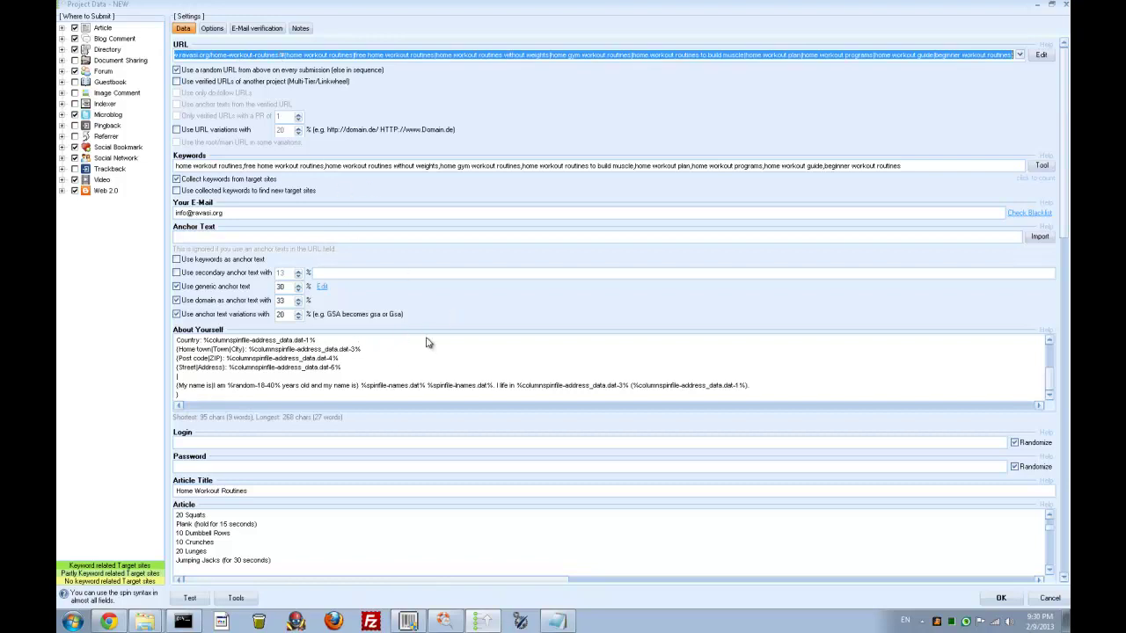
scroll(426, 342, down, 15)
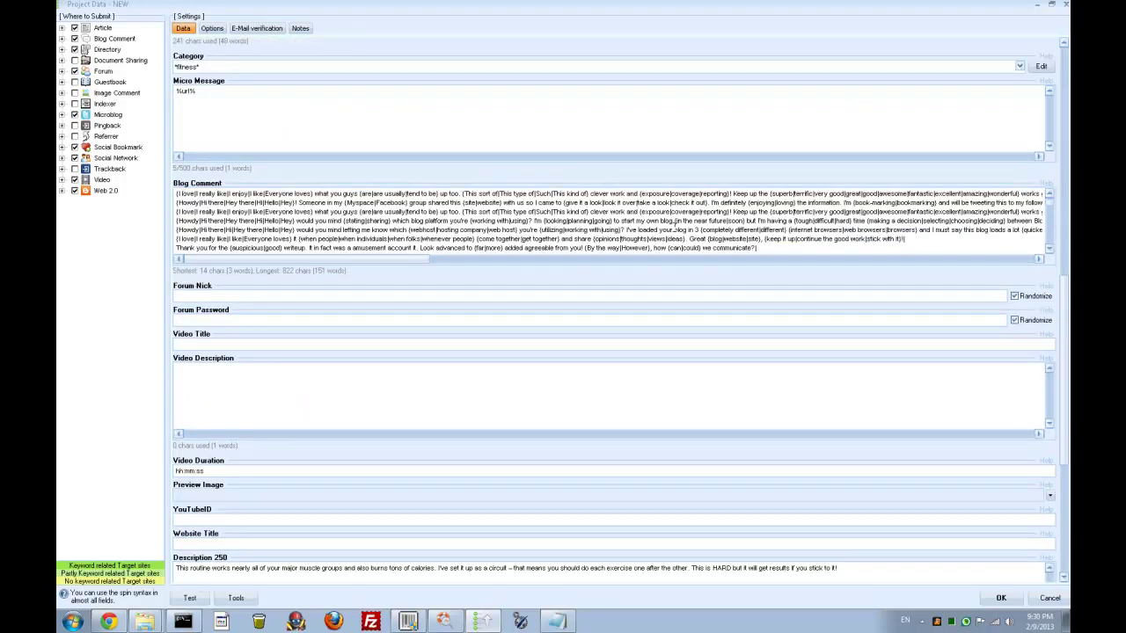
mouse_move(243, 220)
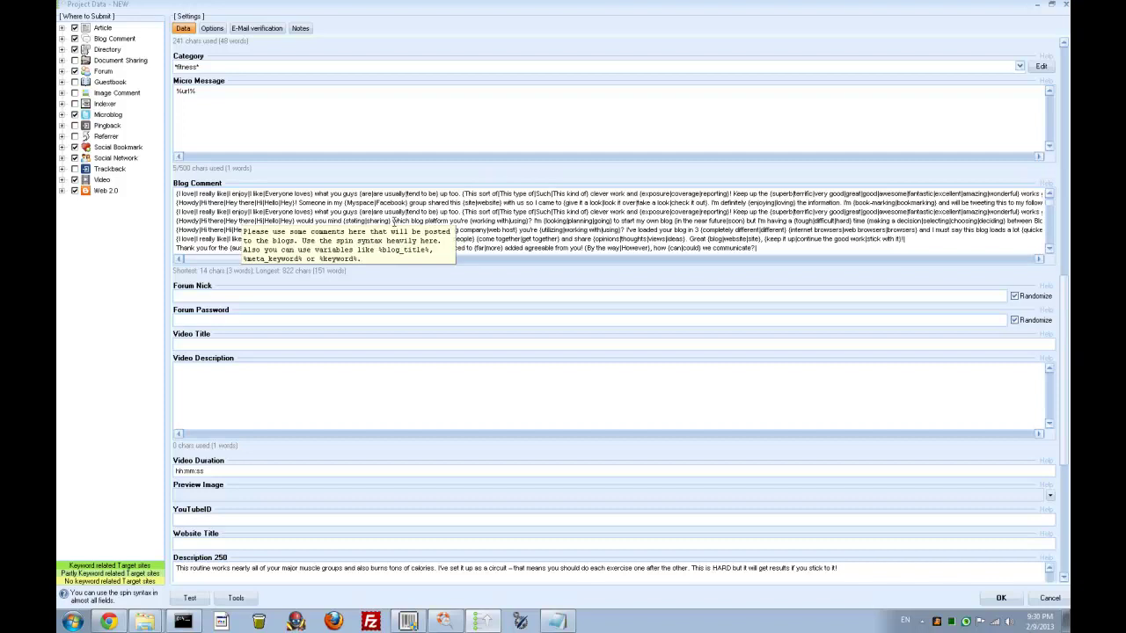
scroll(330, 220, down, 6)
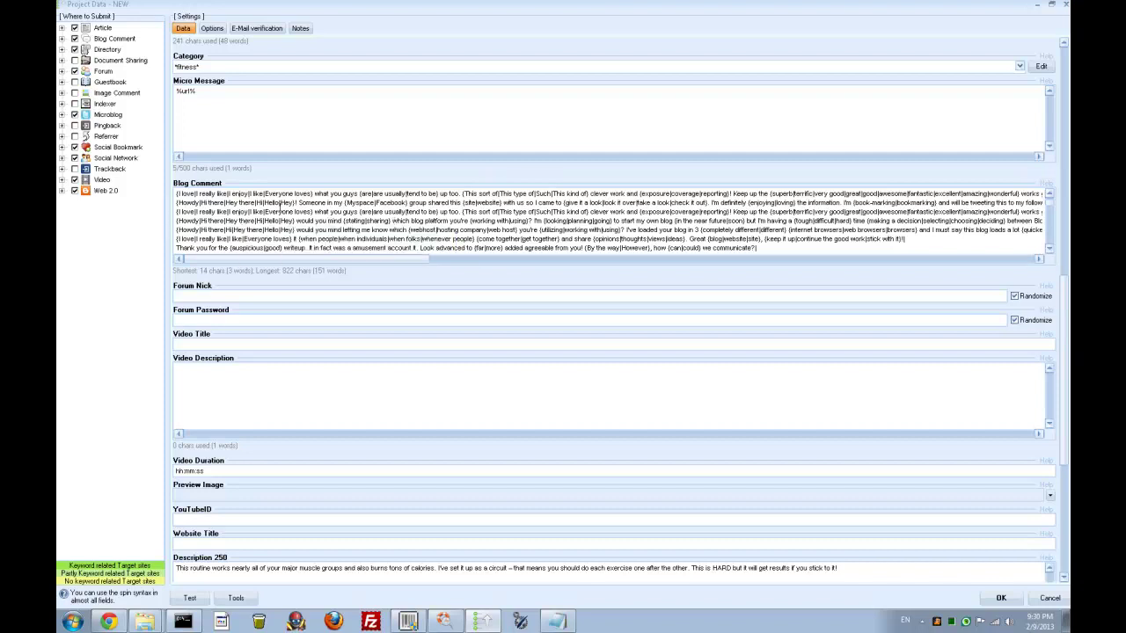
scroll(466, 341, down, 5)
scroll(452, 322, up, 15)
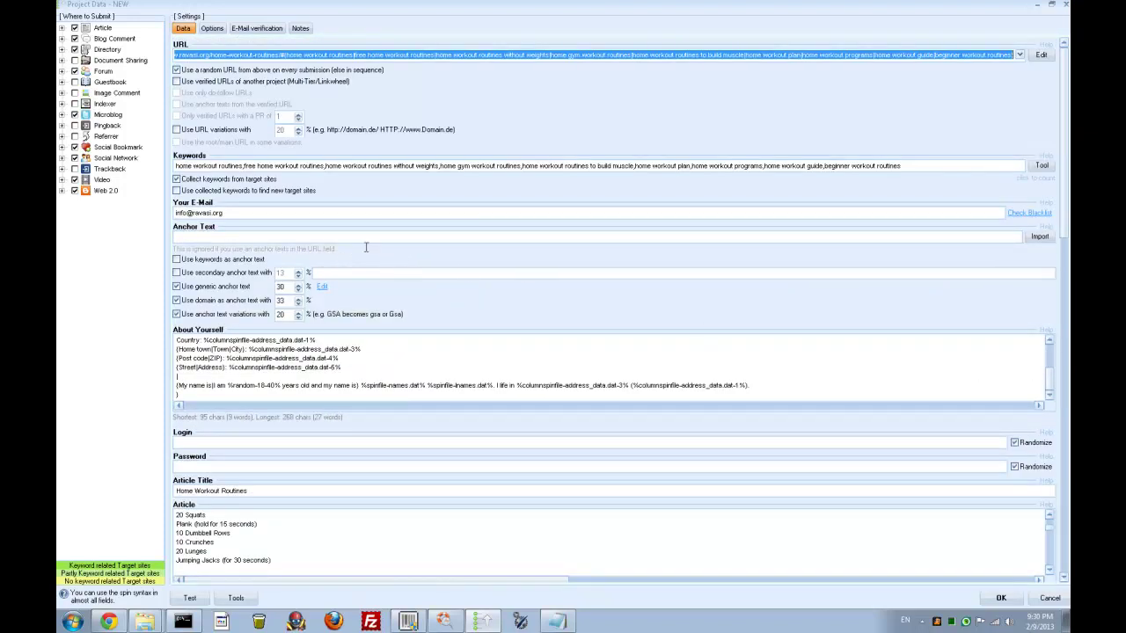
mouse_move(361, 233)
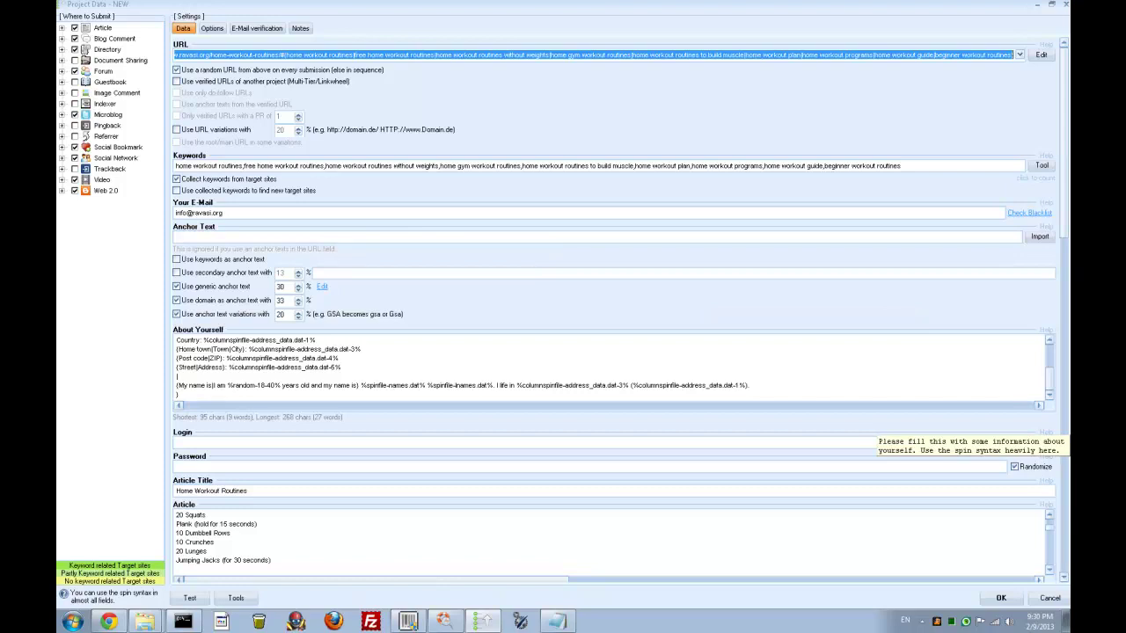
Copy the spun workout comment asking about an email list from Notepad and replace the entire Blog Comment content with it
key(alt+Tab)
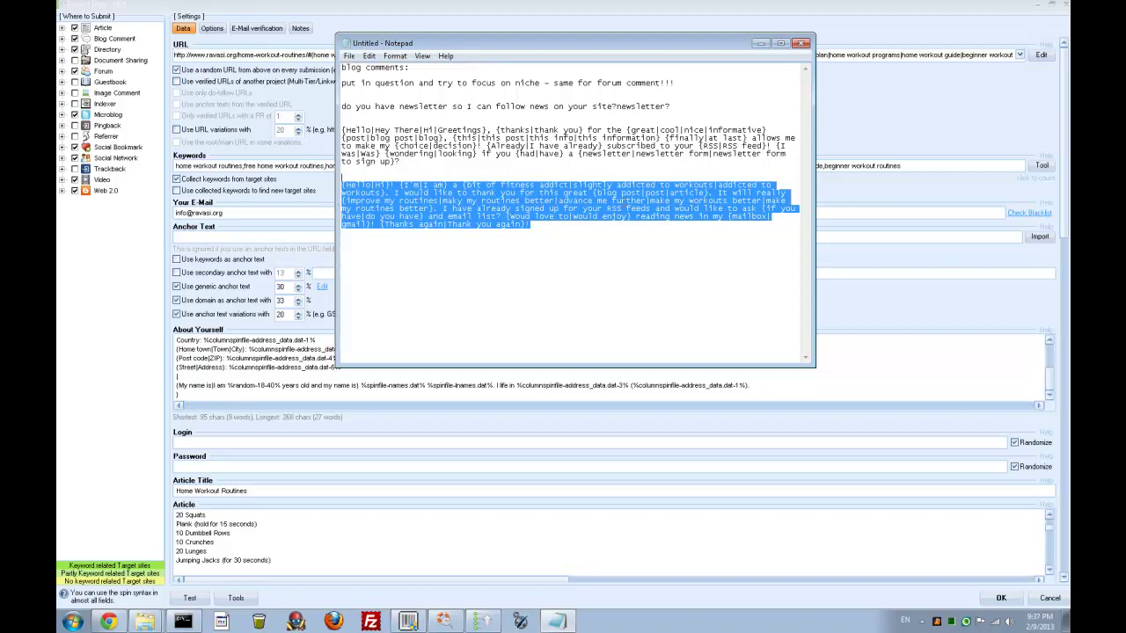
drag(545, 227, 338, 185)
click(761, 44)
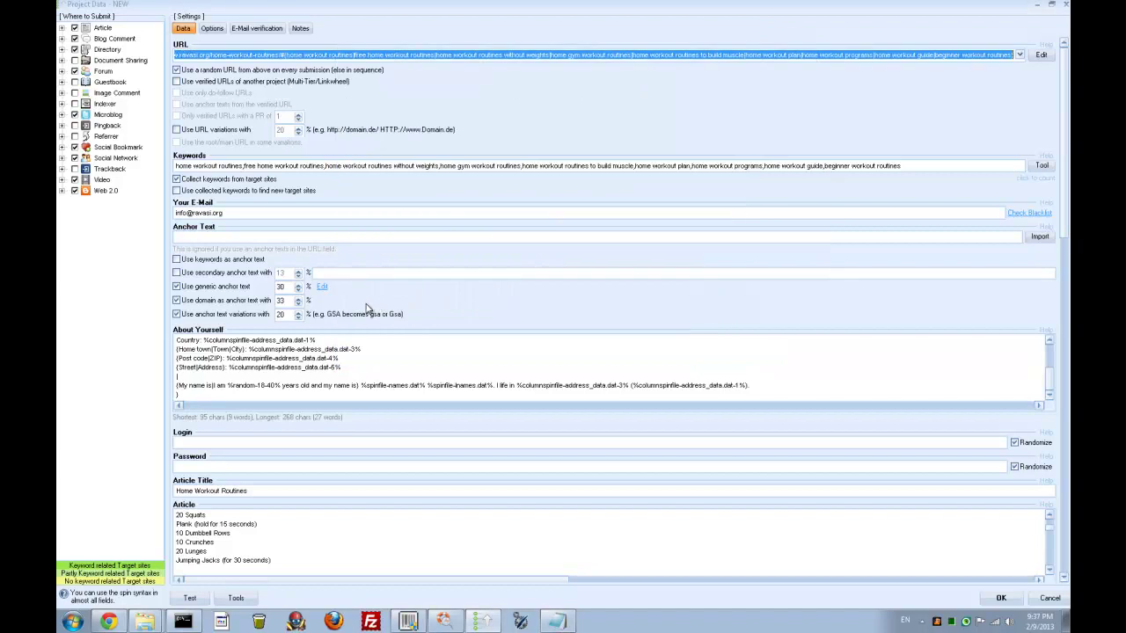
scroll(428, 412, down, 5)
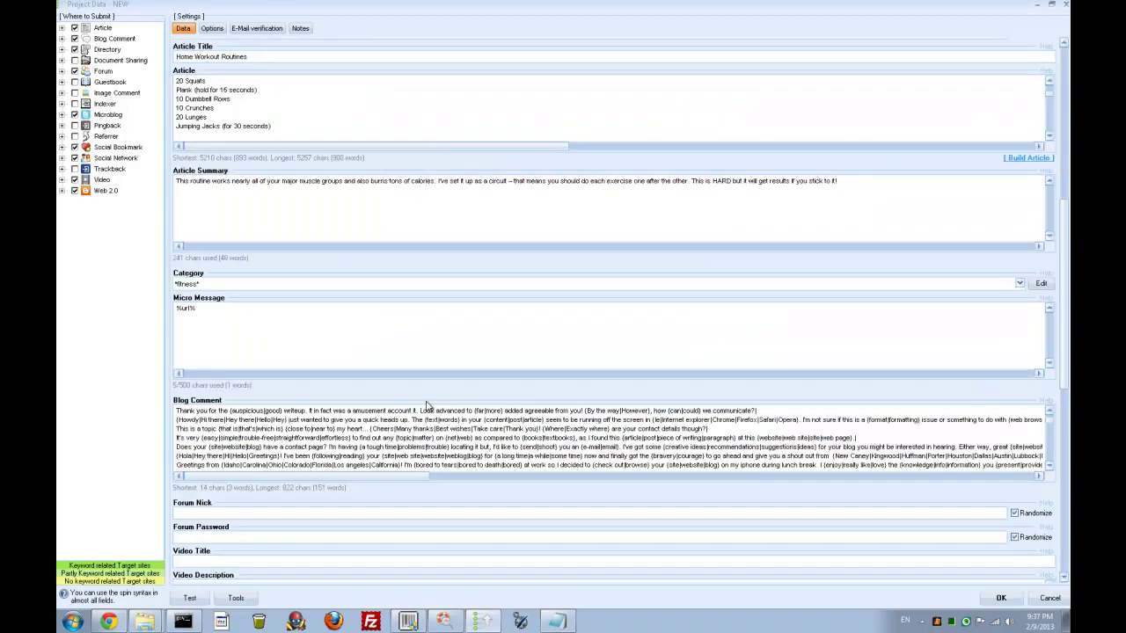
right_click(268, 435)
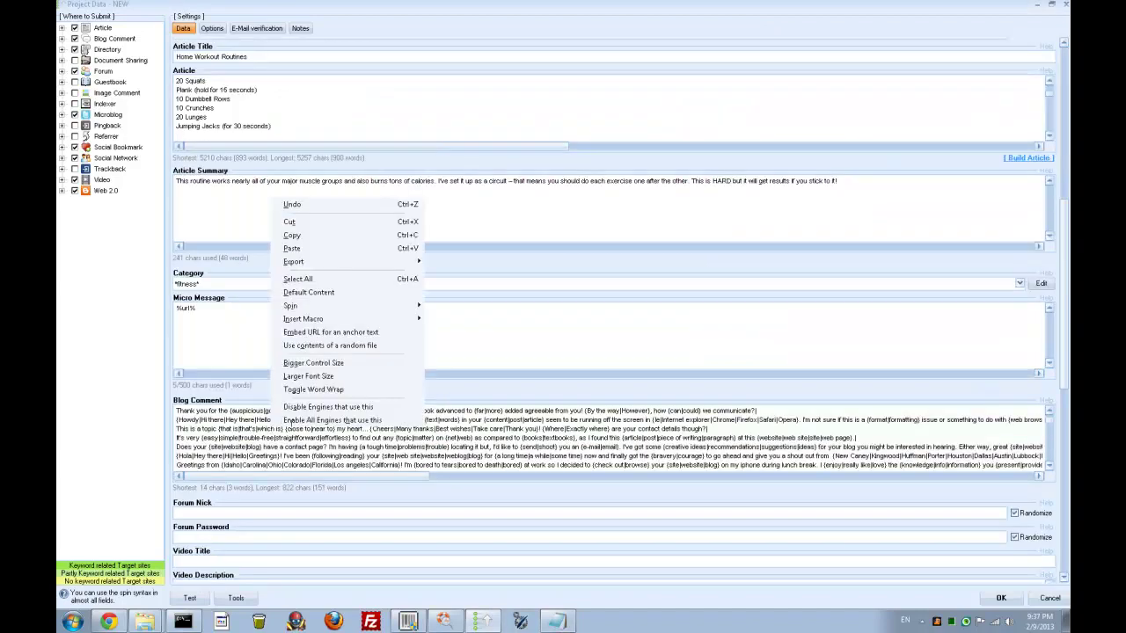
click(306, 280)
key(ctrl+v)
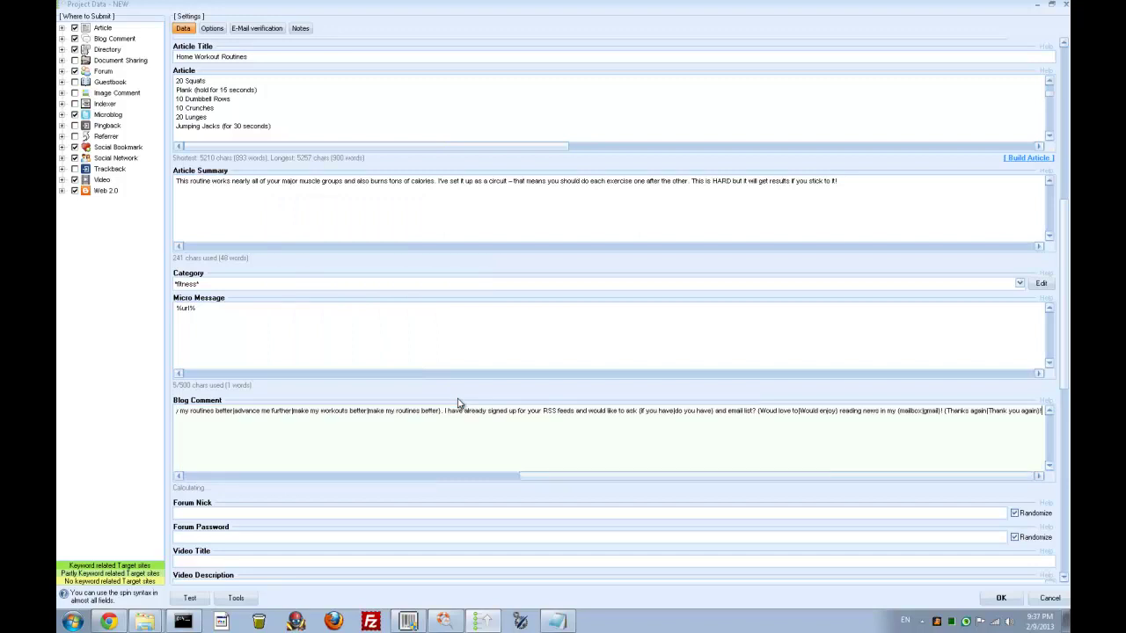
Replace the entire Forum Comment content with the copied spun workout comment
scroll(457, 409, down, 1)
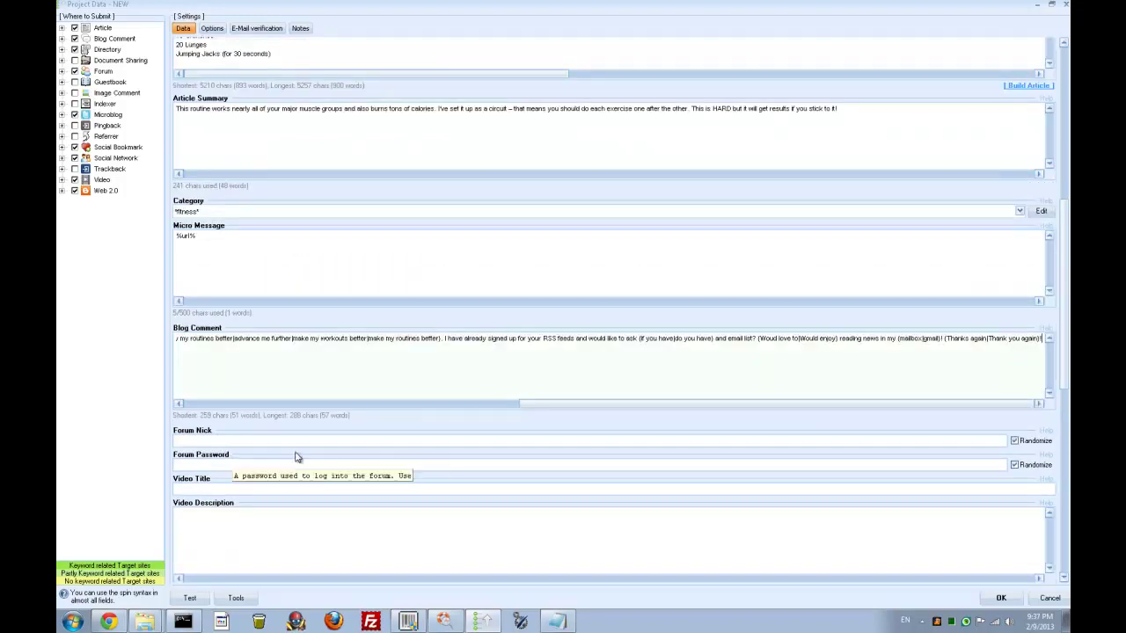
scroll(307, 462, down, 6)
scroll(308, 407, down, 1)
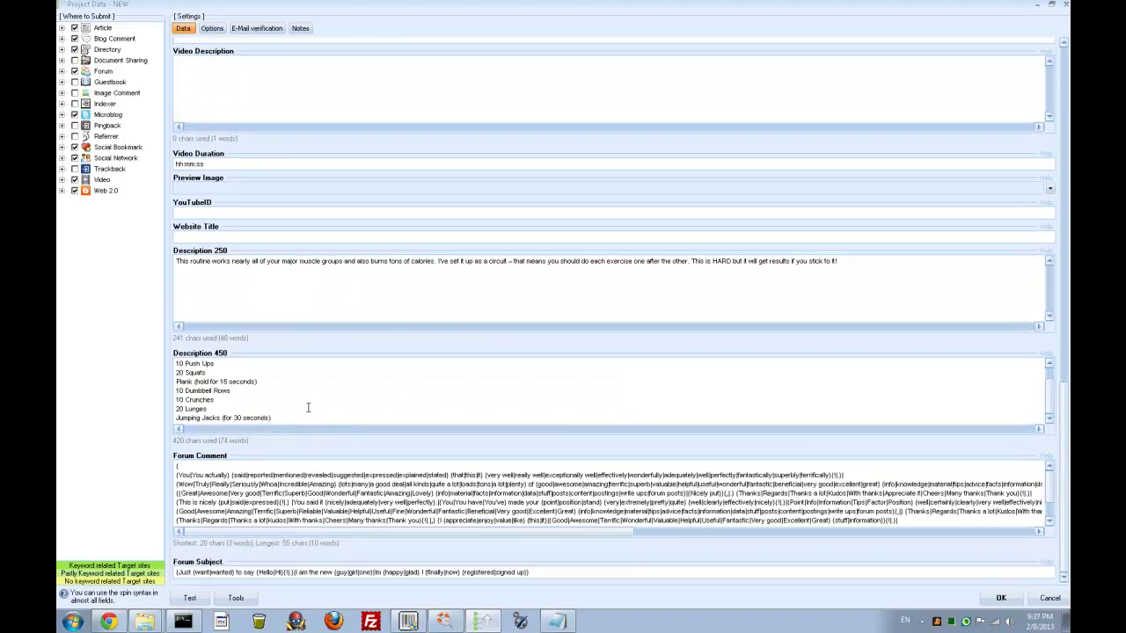
right_click(284, 484)
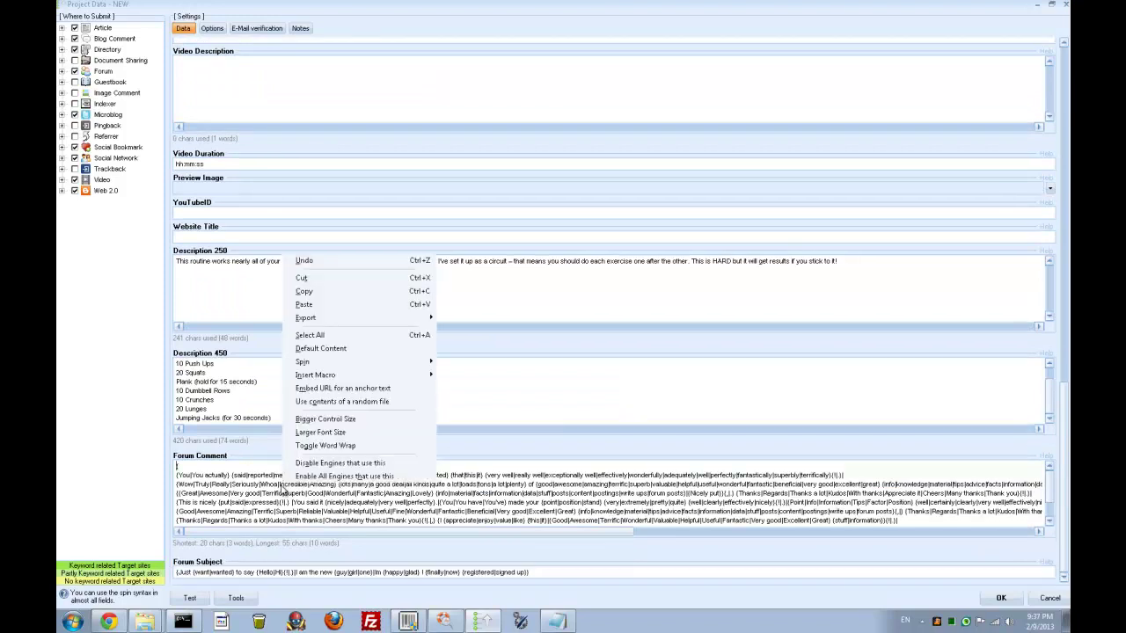
click(335, 336)
key(ctrl+v)
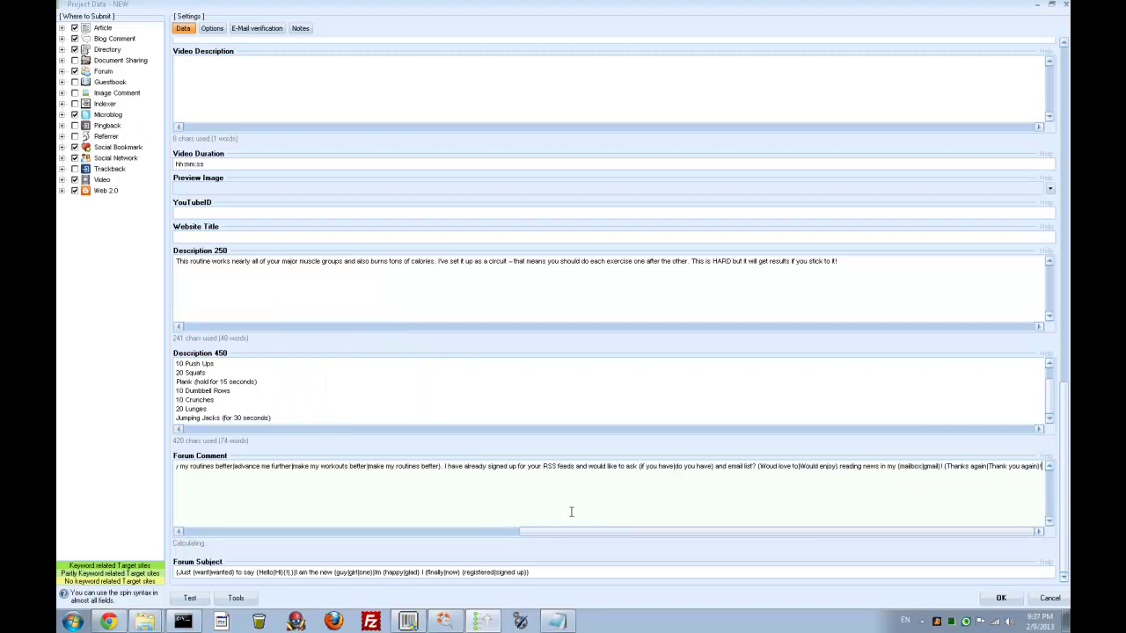
Change "blog post" to "forum post" in the Forum Comment's spin options
key(ctrl+Home)
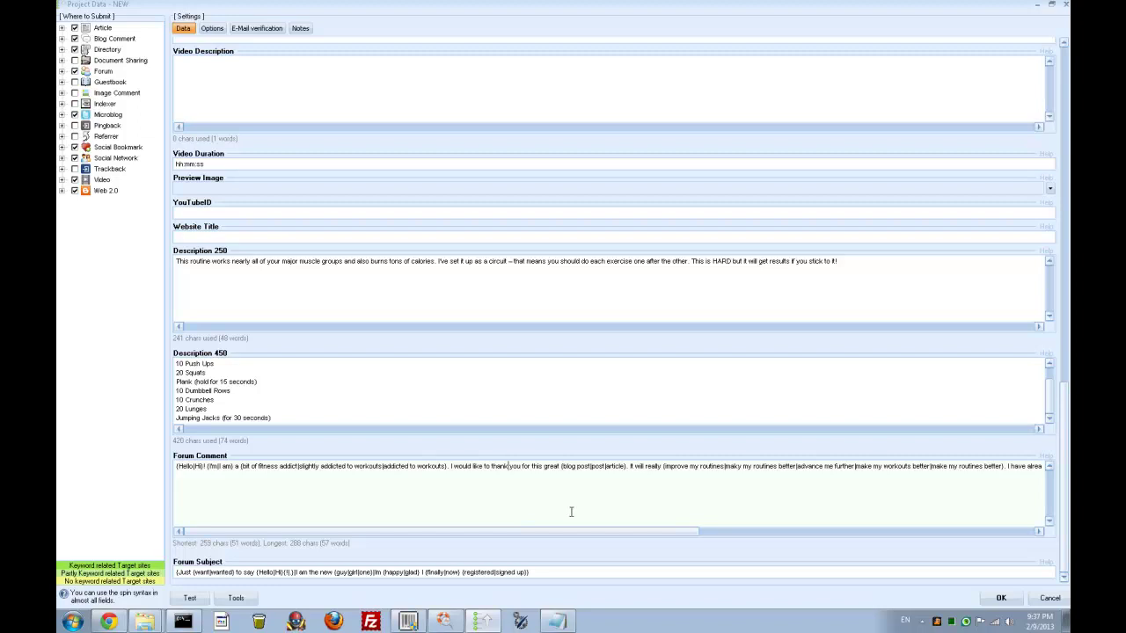
key(Delete)
key(Delete)
key(Delete)
key(Delete)
key(Delete)
key(Delete)
key(Delete)
key(Delete)
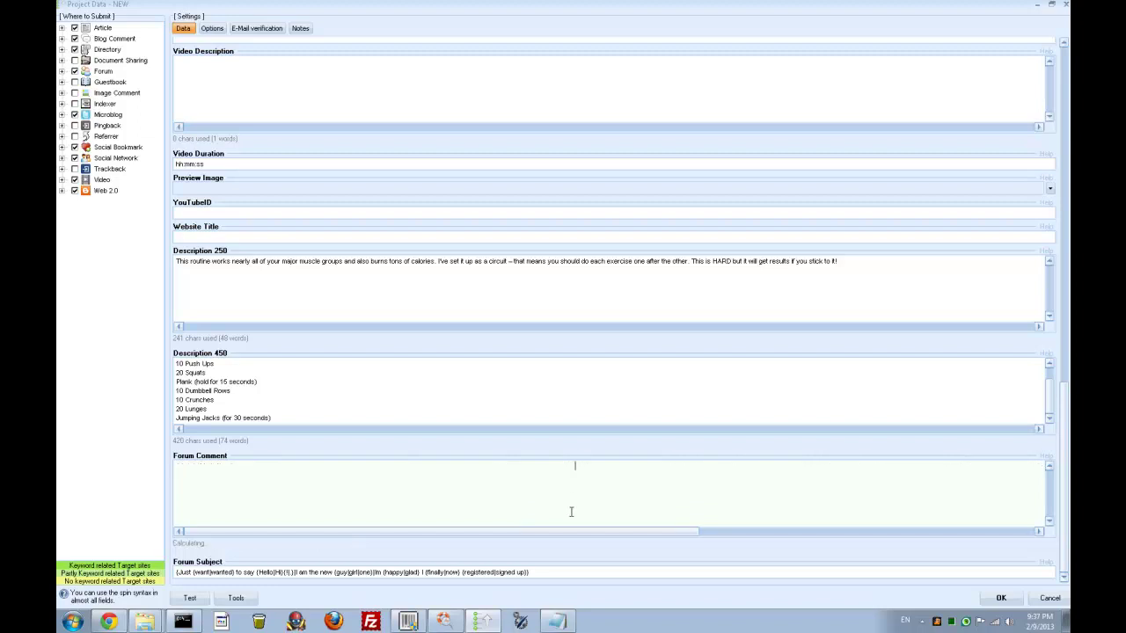
Replace the spin option "article" with "site" in the Forum Comment
key(Right)
key(Right)
key(Right)
key(Right)
key(Right)
key(Right)
key(Right)
key(Right)
key(Right)
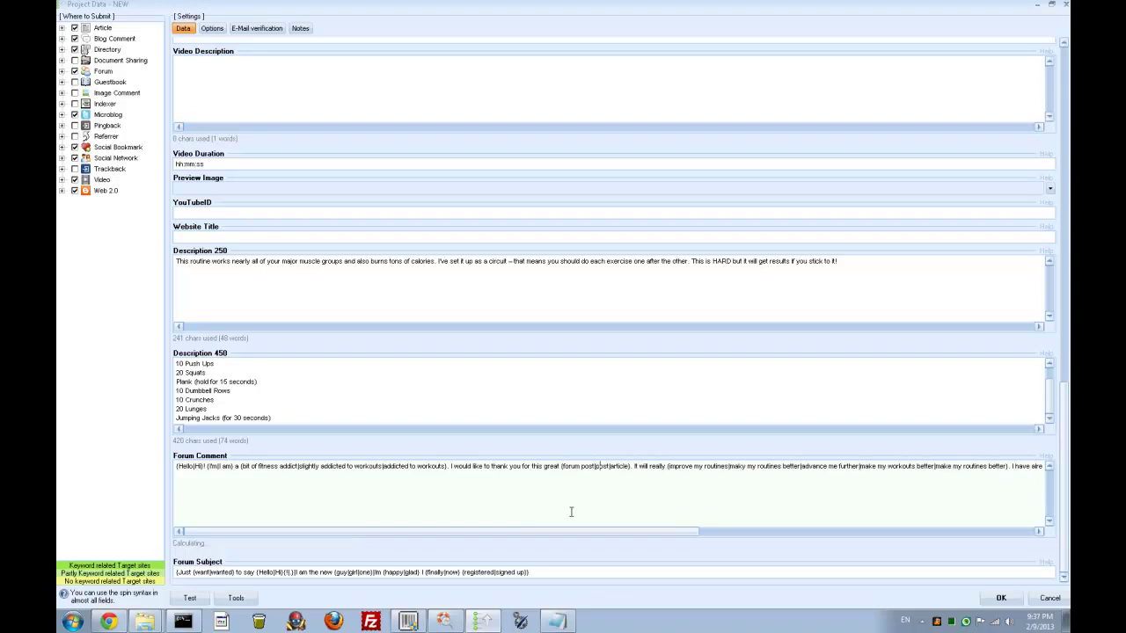
key(Delete)
key(Delete)
key(Delete)
key(Delete)
key(Delete)
key(Delete)
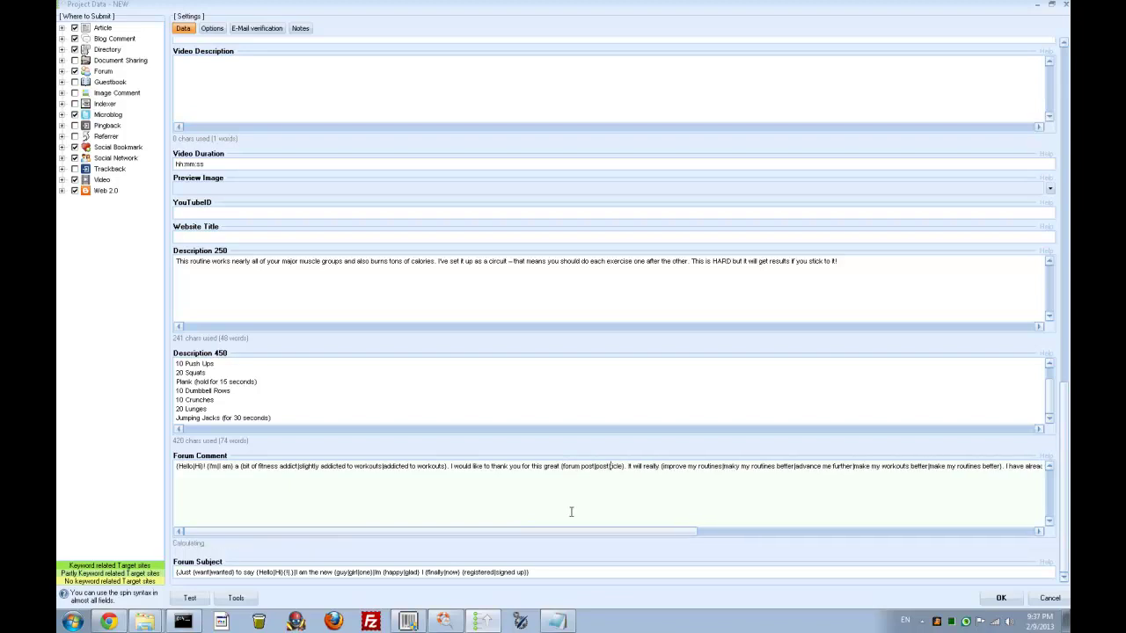
text(sit)
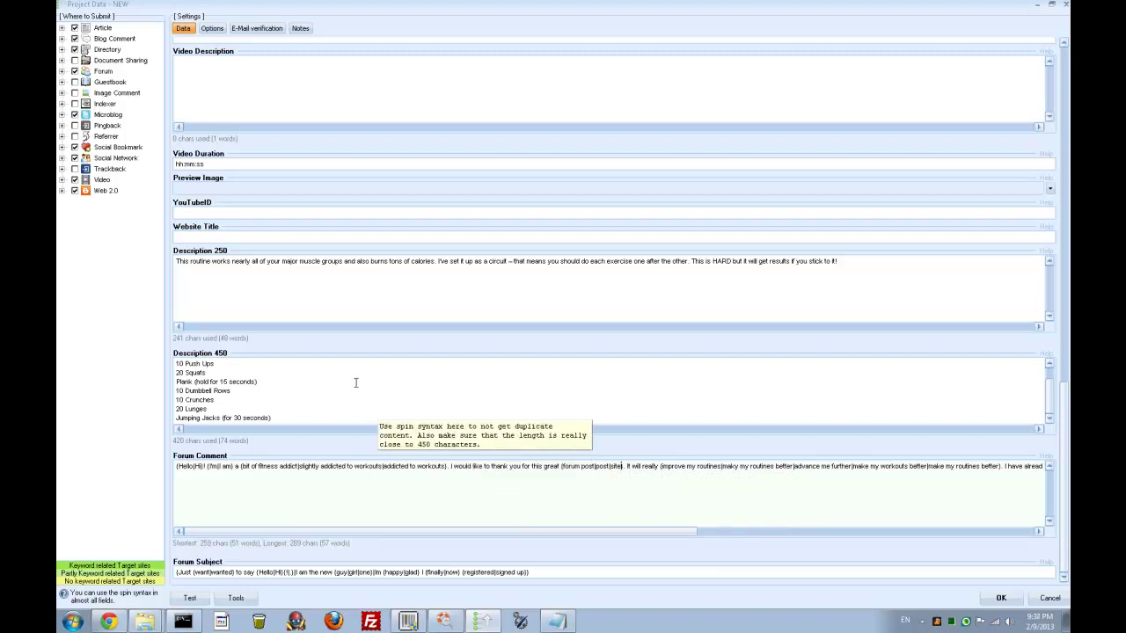
Review the project fields from Blog Comment through the video data to Forum Subject, and close the test preview
scroll(354, 383, up, 3)
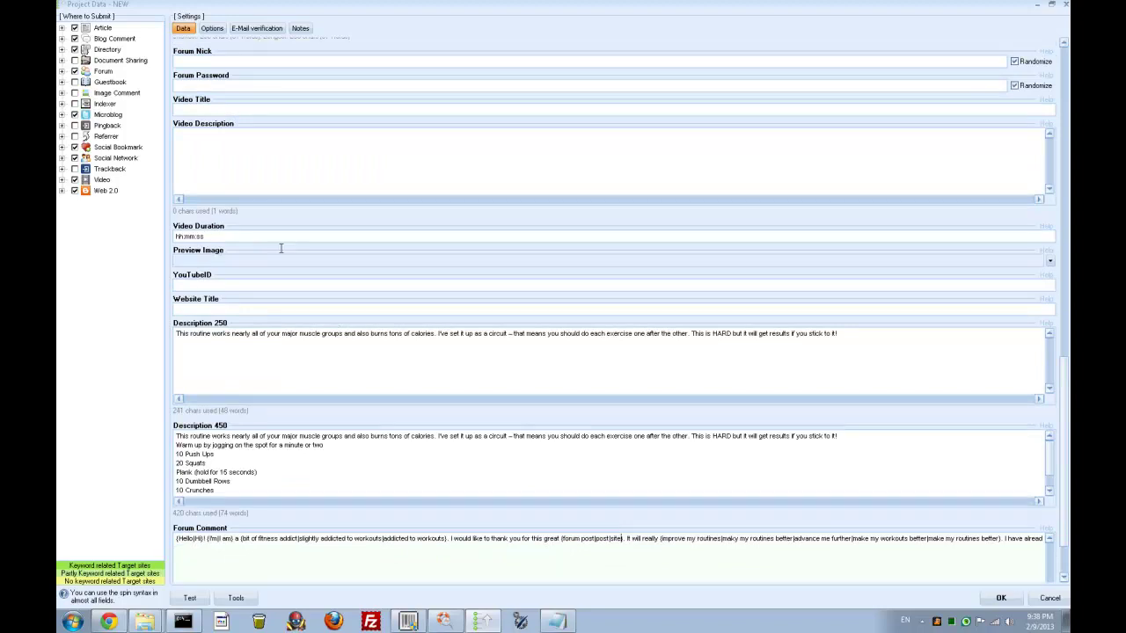
scroll(279, 254, up, 10)
scroll(248, 318, down, 3)
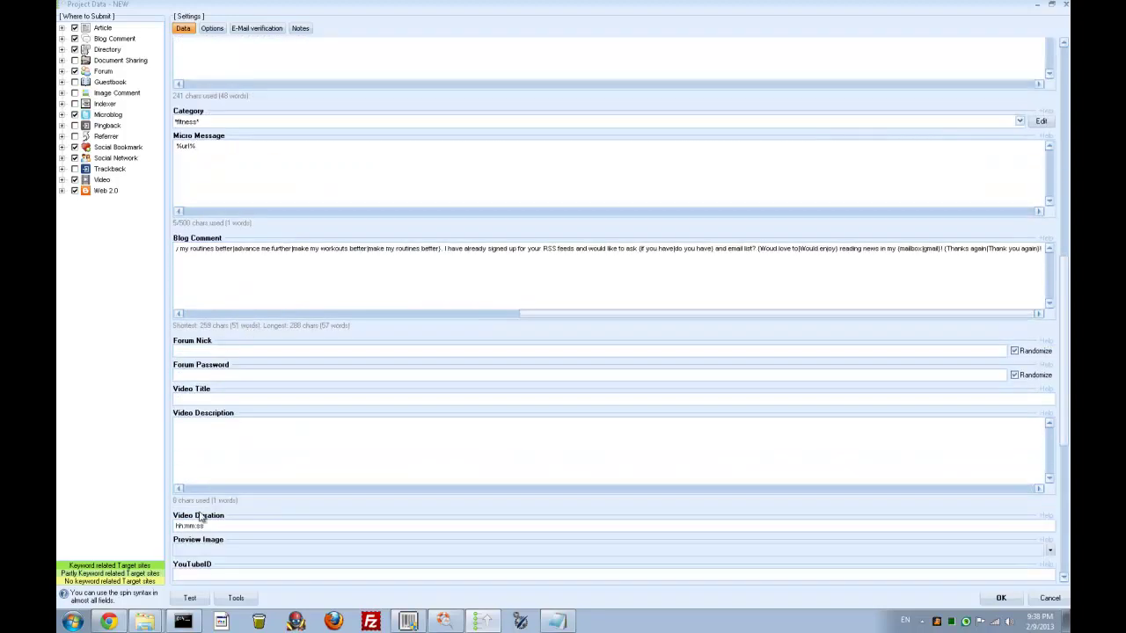
scroll(255, 334, down, 6)
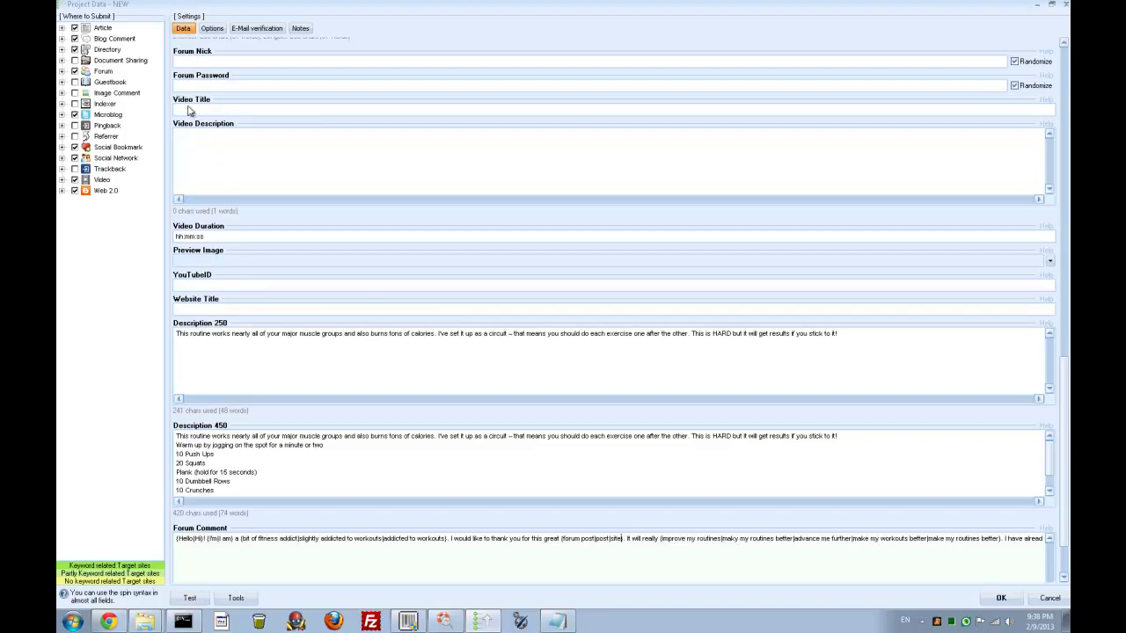
scroll(222, 164, up, 1)
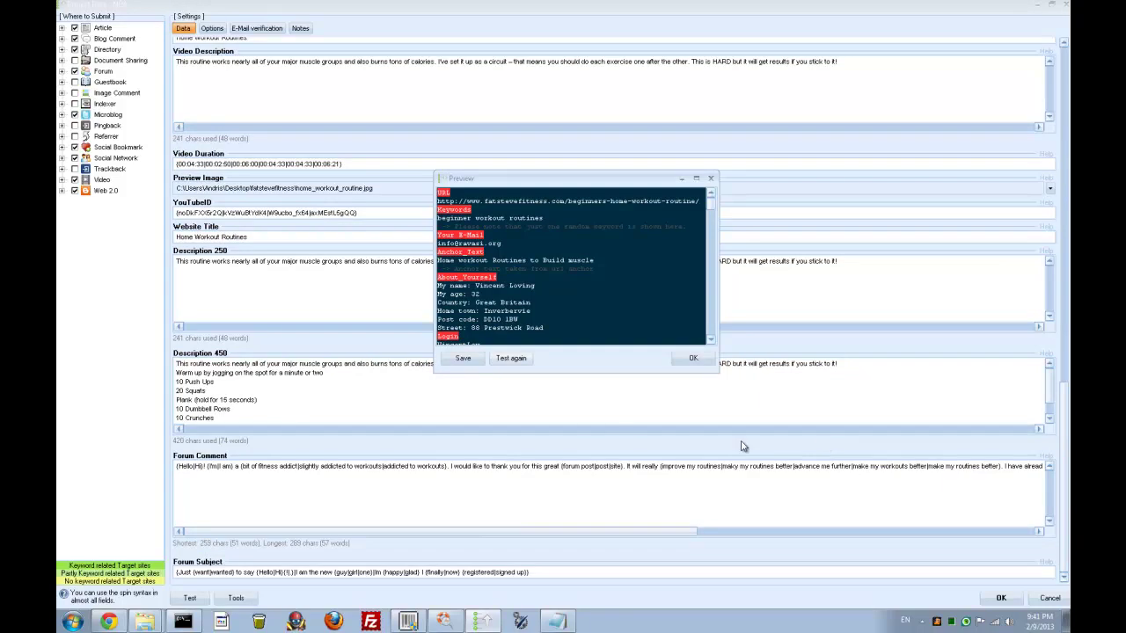
click(693, 358)
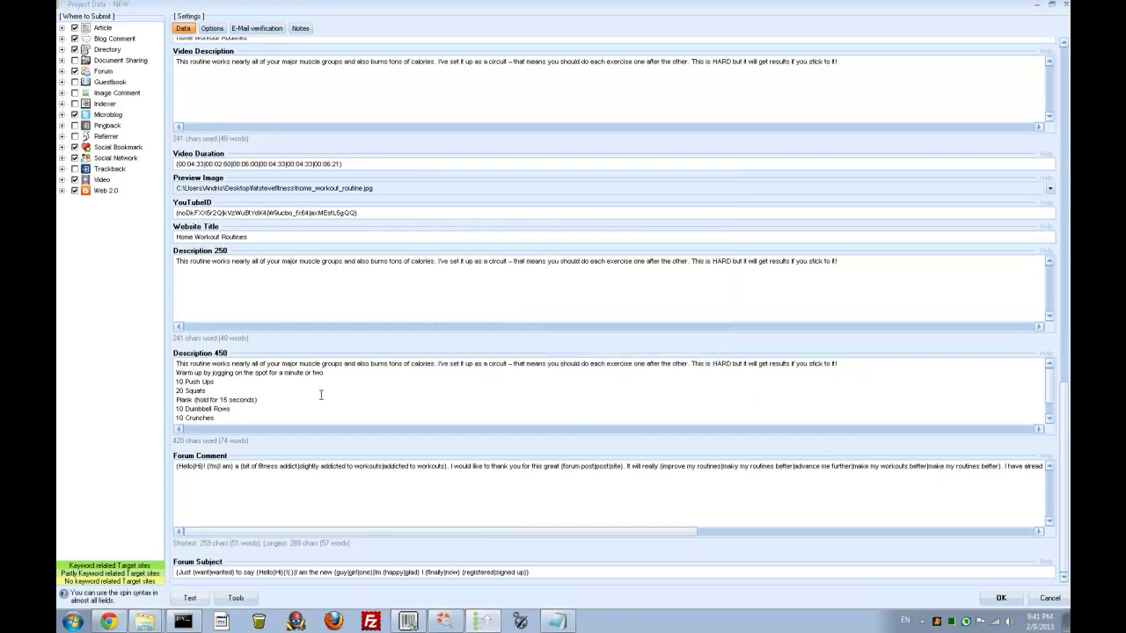
scroll(321, 392, down, 1)
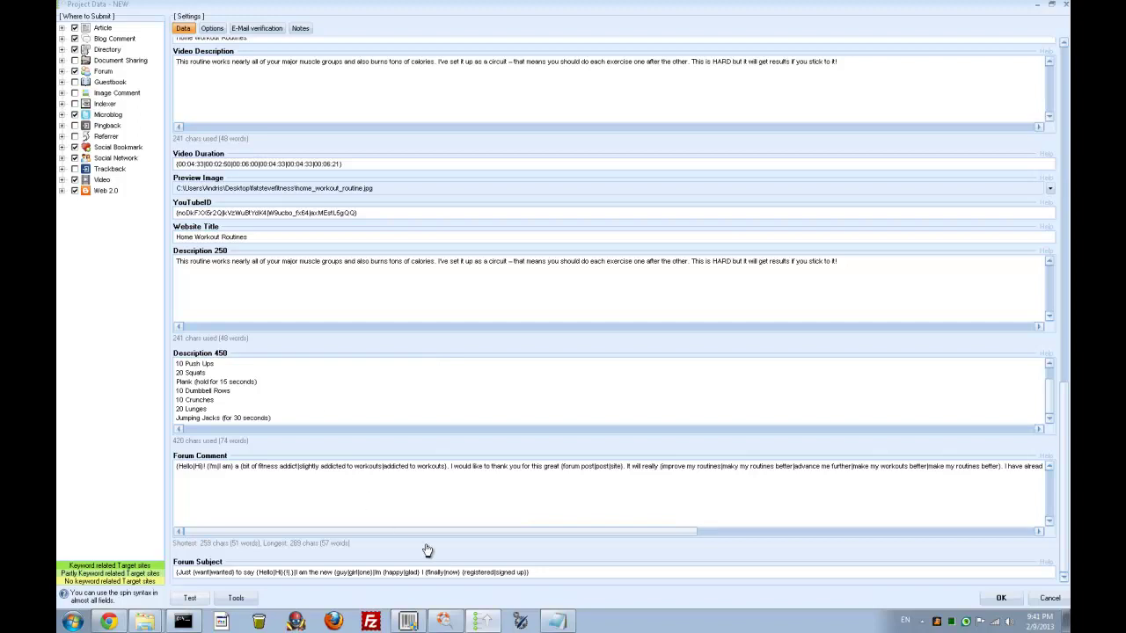
Enable pausing the project in its options and set the limit to 20 +/- 5 submissions
click(211, 29)
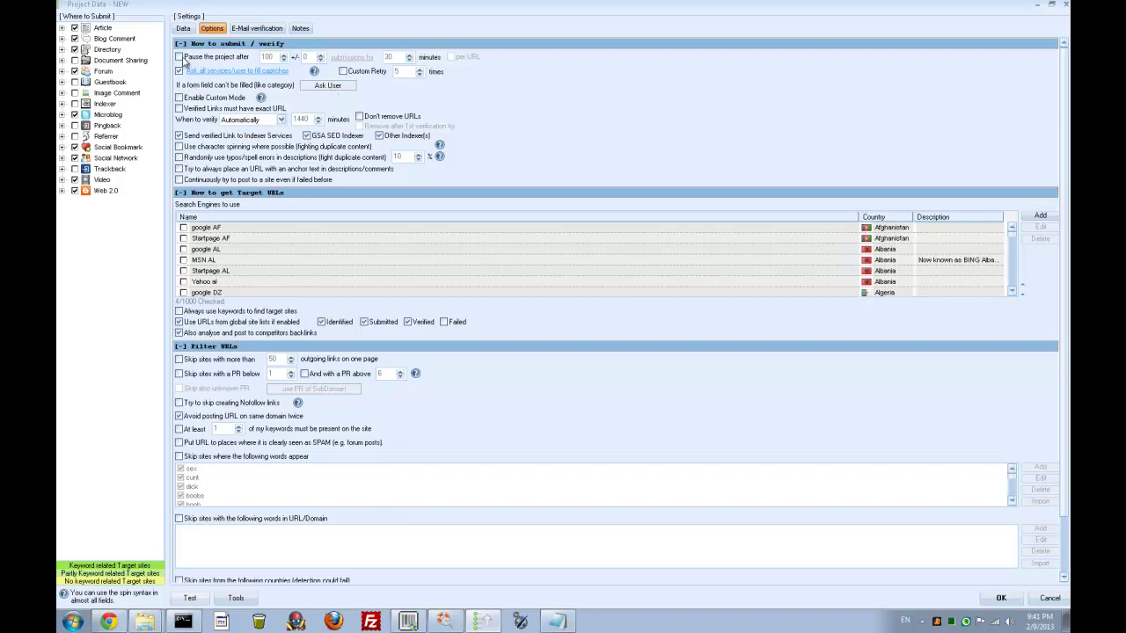
click(180, 57)
drag(273, 56, 244, 61)
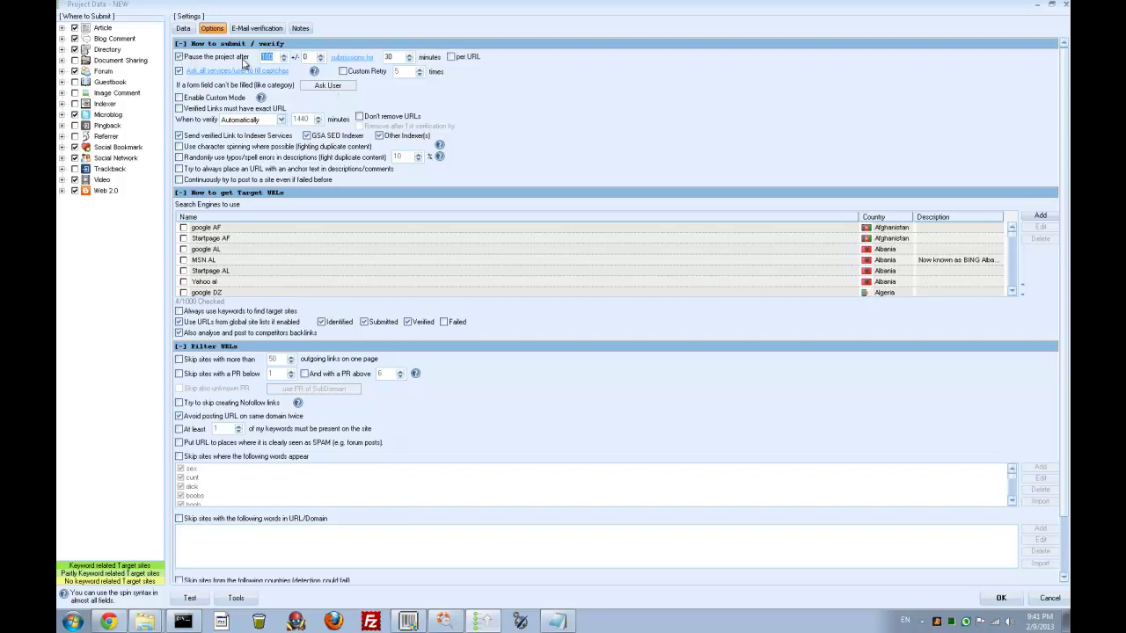
click(307, 57)
Uncheck all search engines used to find target URLs
scroll(314, 113, down, 2)
right_click(287, 193)
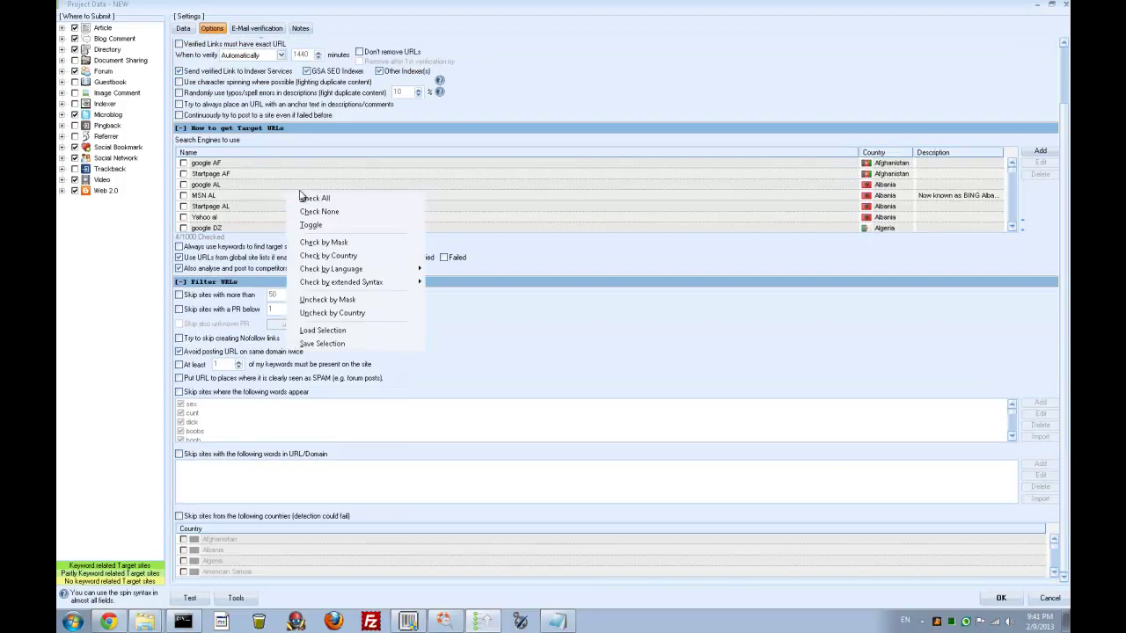
click(342, 213)
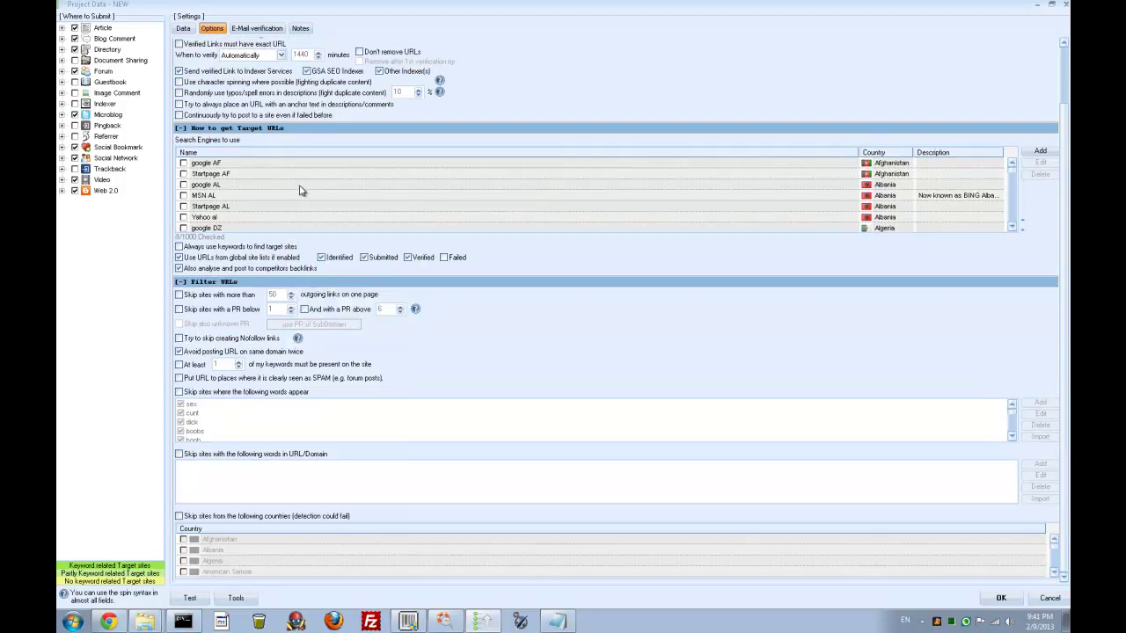
Skip sites with over 50 outgoing links, domain PR below 0, unknown PR, or any of the listed bad words
click(180, 296)
click(180, 309)
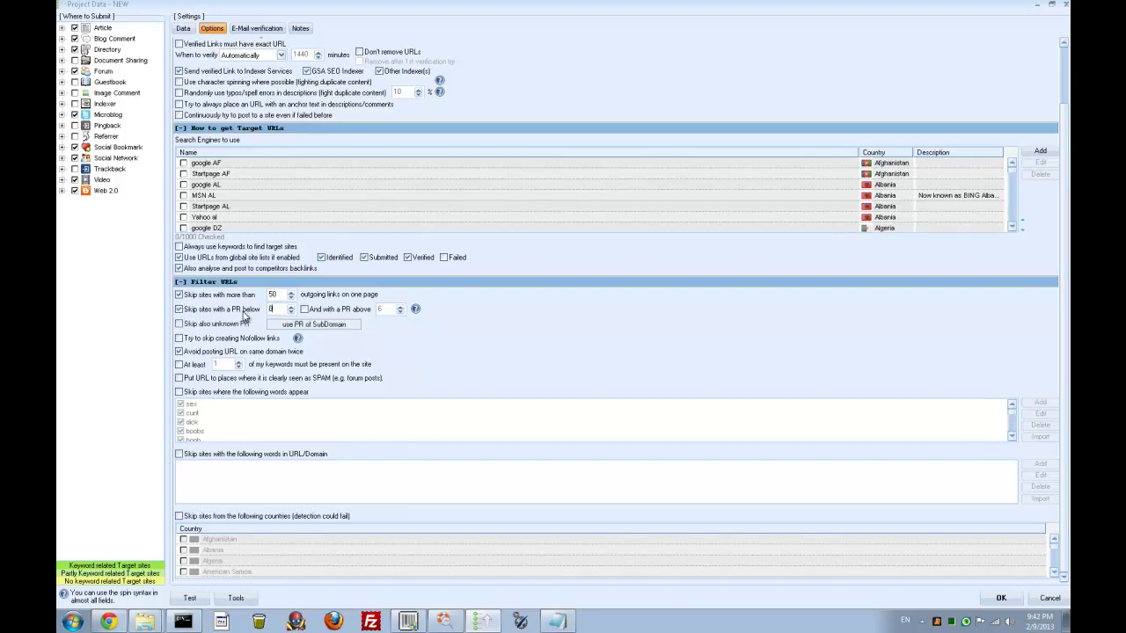
click(179, 324)
click(315, 326)
click(647, 362)
click(349, 328)
click(179, 392)
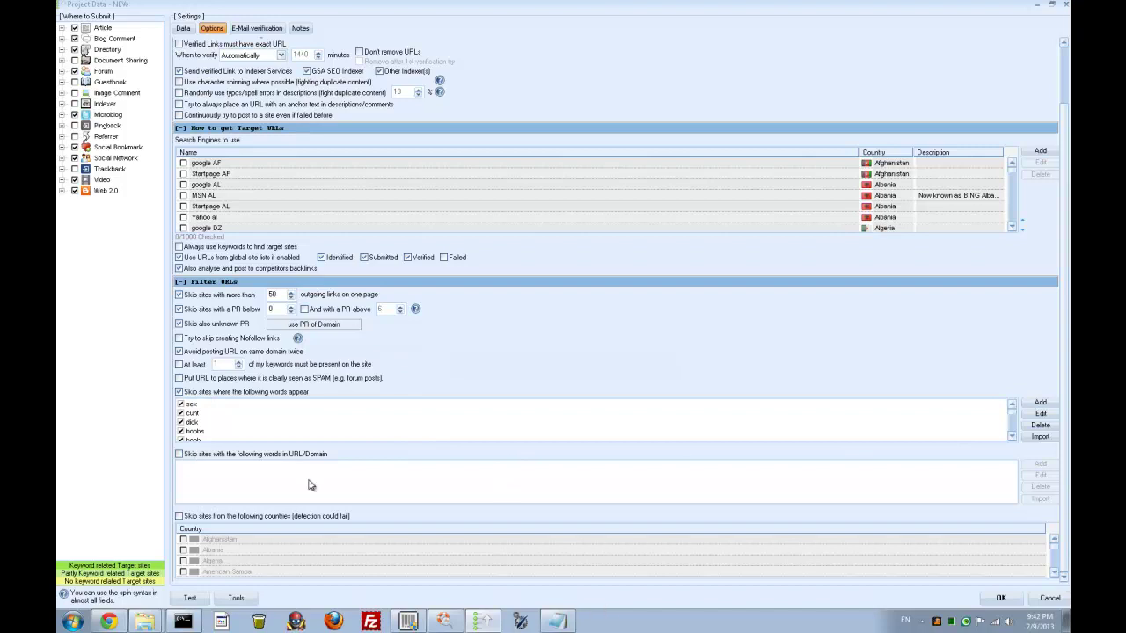
click(245, 603)
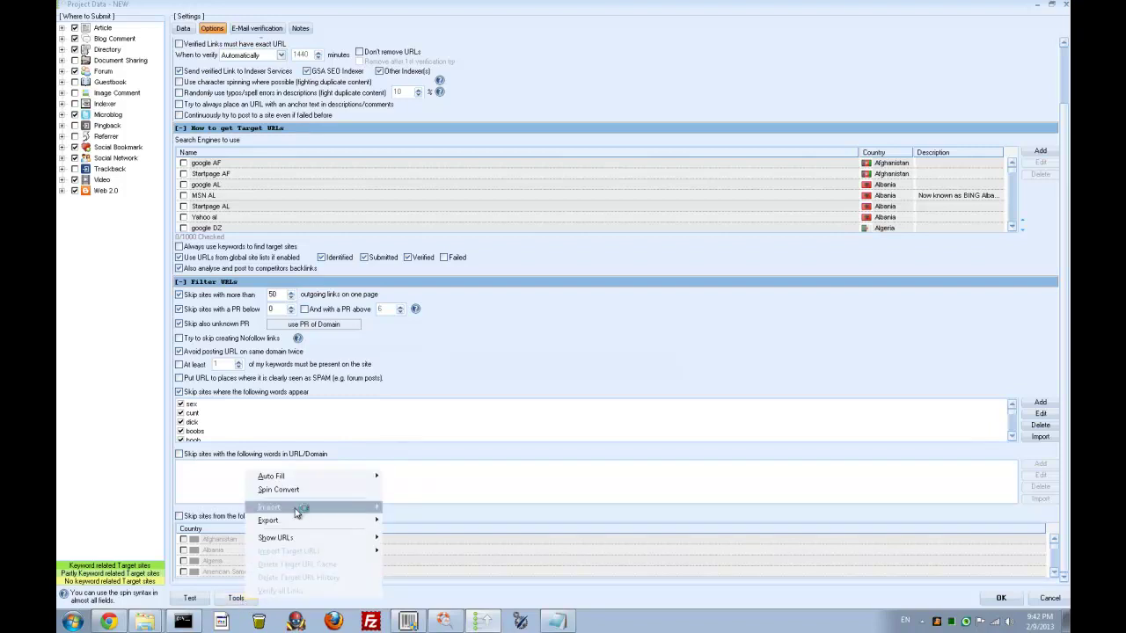
mouse_move(300, 540)
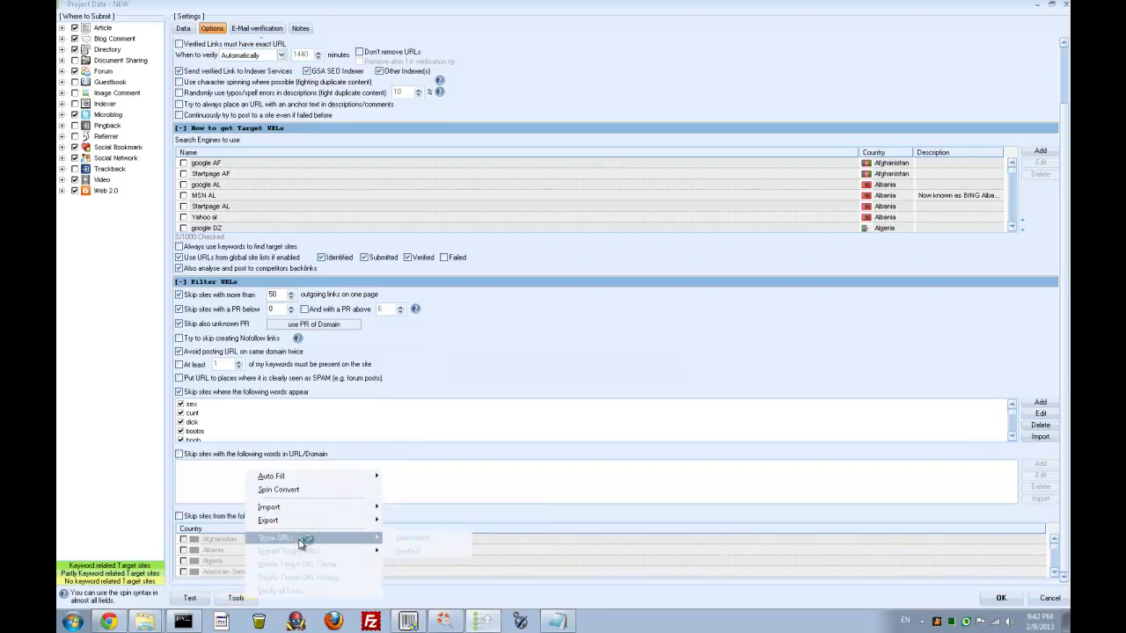
mouse_move(307, 482)
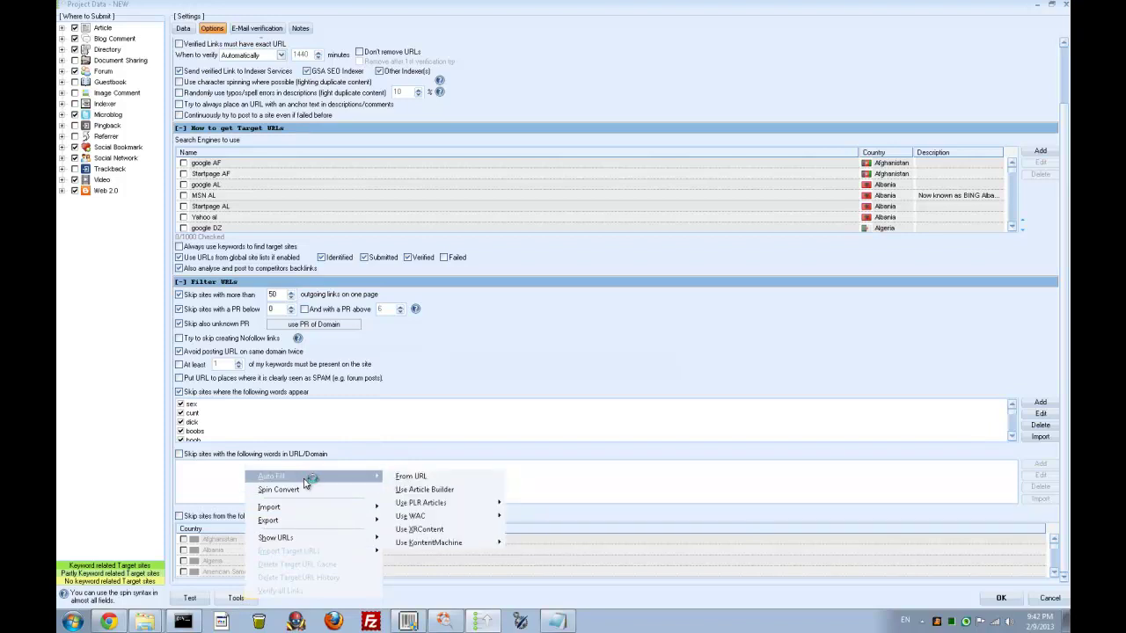
click(695, 464)
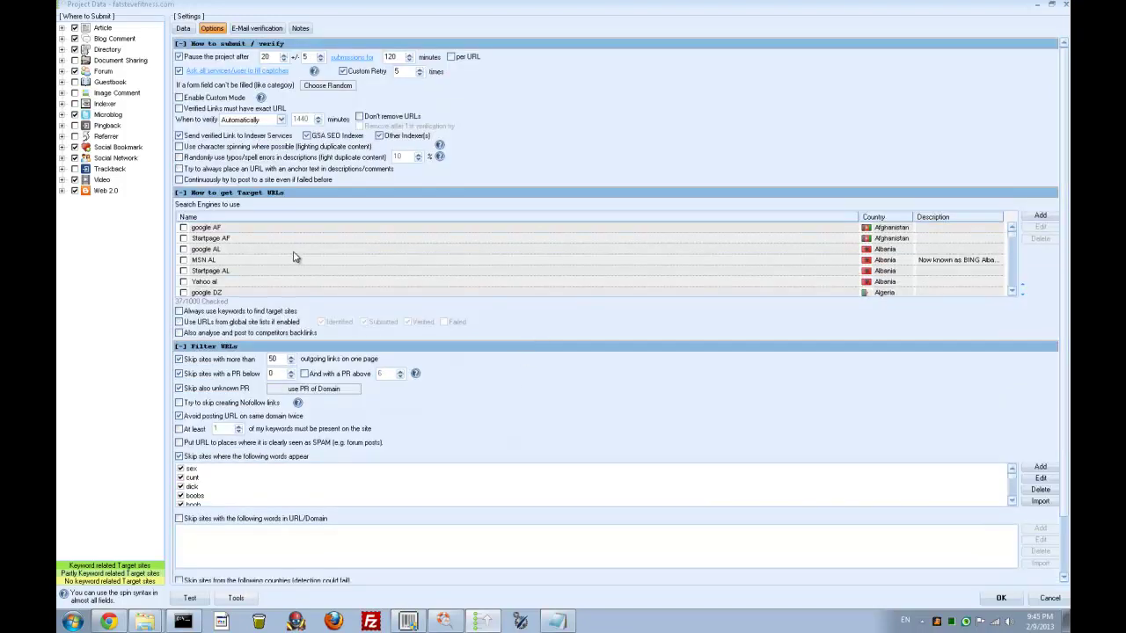
Clear the remaining search engine selection in the fatstevefitness.com project
right_click(294, 252)
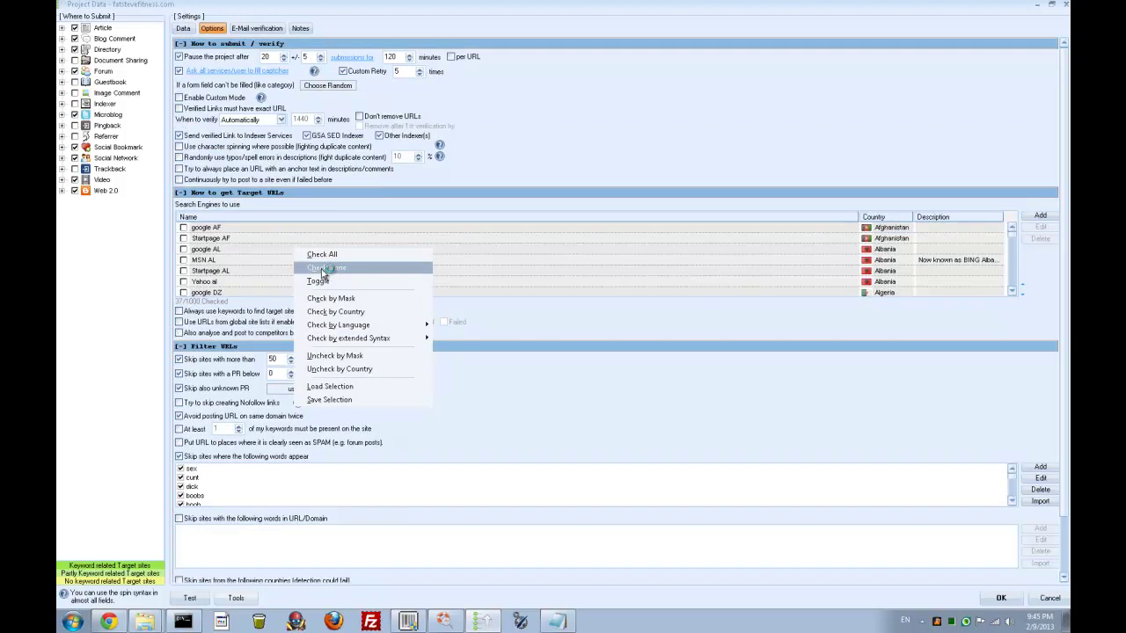
click(319, 266)
Import target URLs into the project from the "home workout routines" text file in the fatstevefitness folder
click(183, 30)
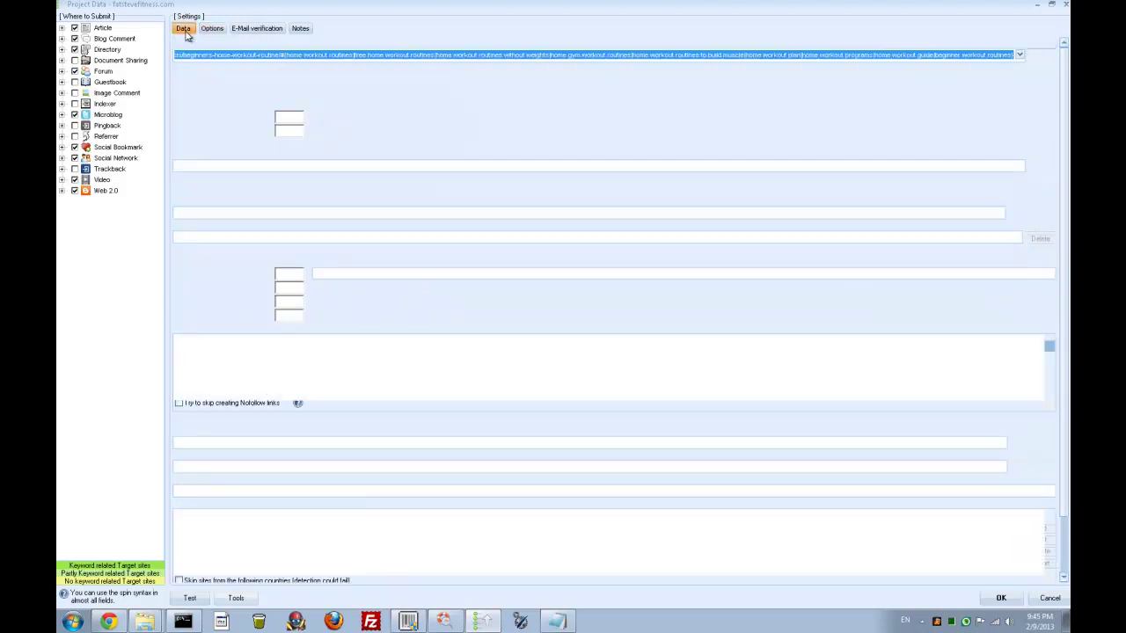
click(237, 598)
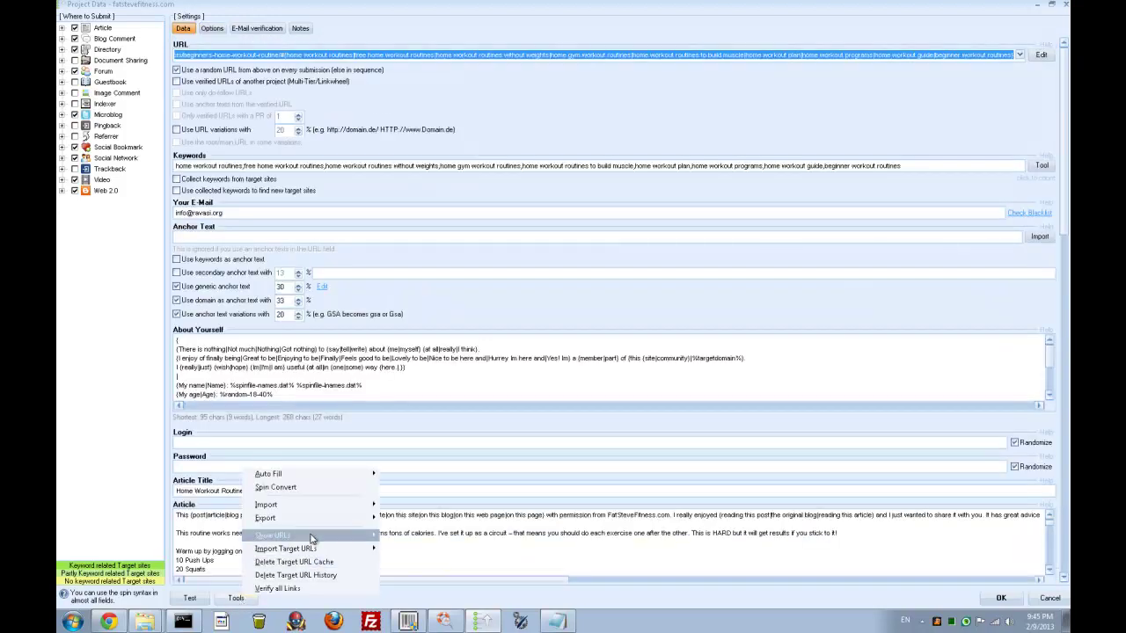
mouse_move(325, 551)
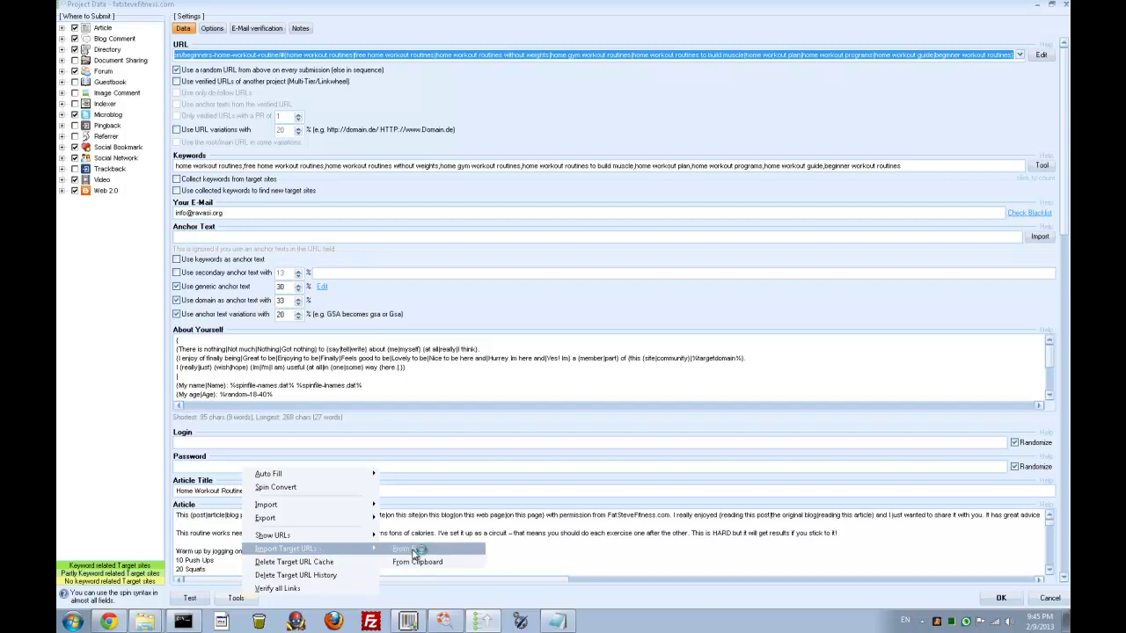
click(409, 550)
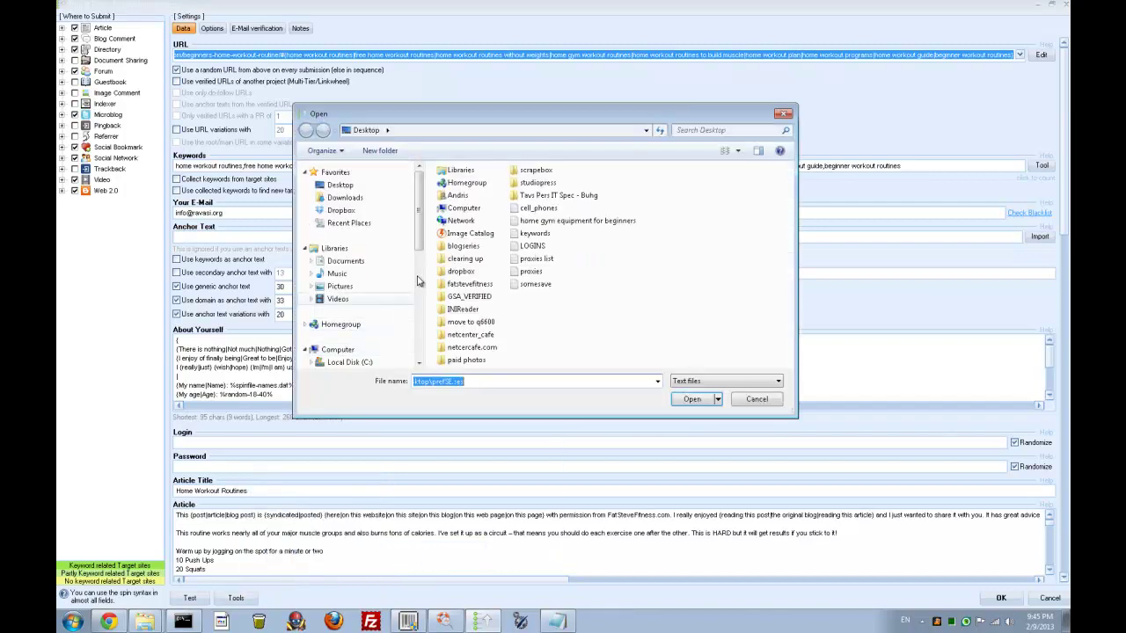
double_click(472, 284)
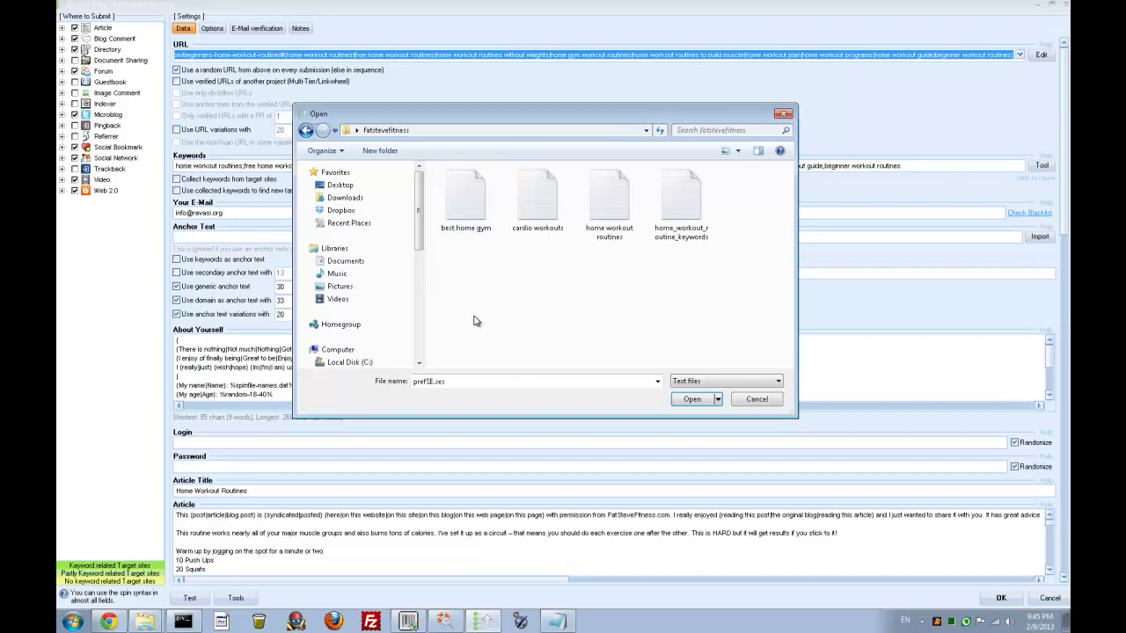
click(613, 209)
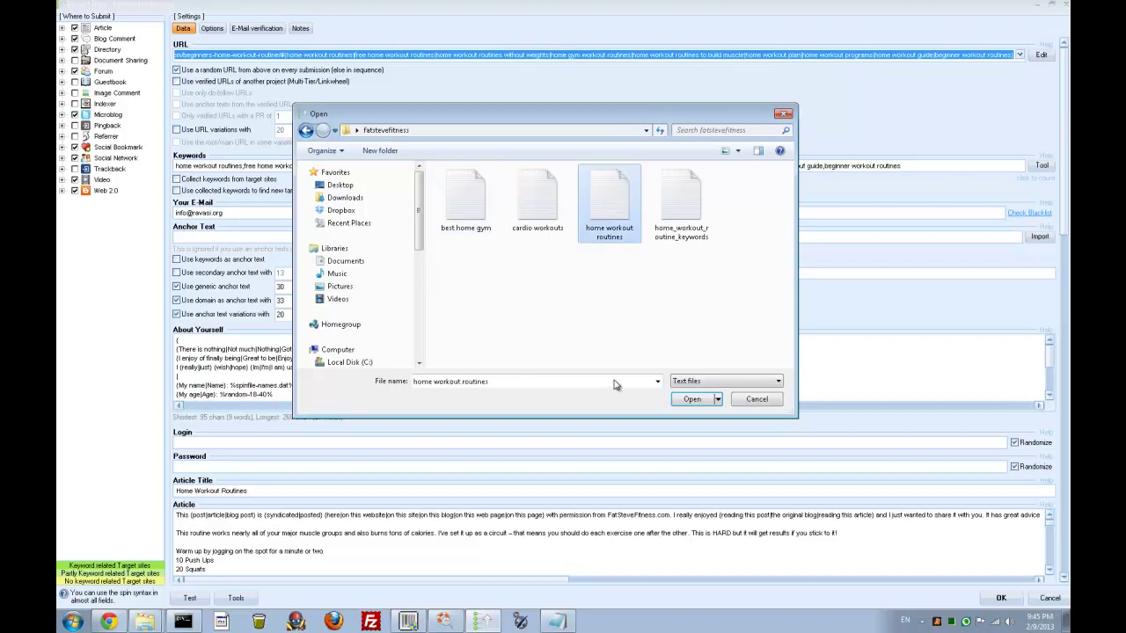
click(696, 401)
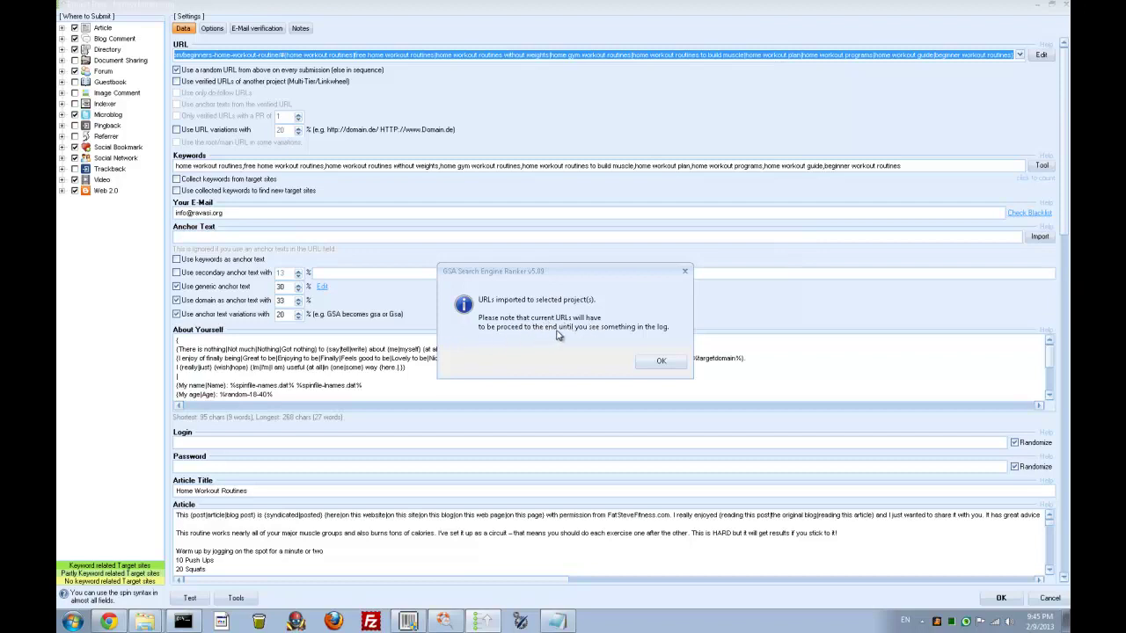
click(661, 361)
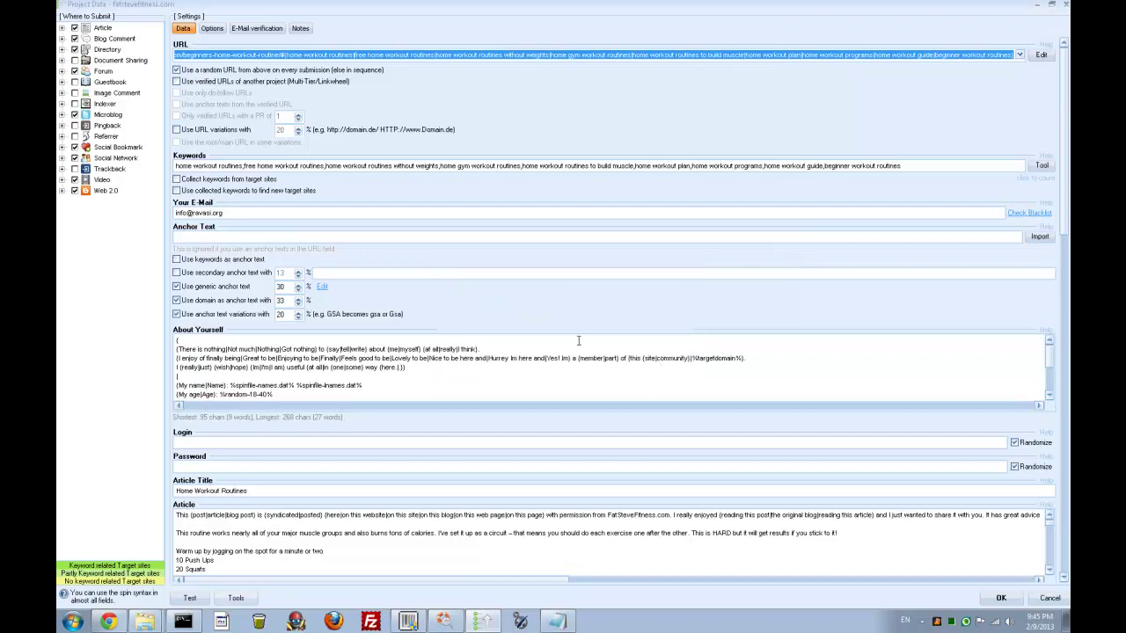
Check the project's submission, target URL and filter options, and save the project
click(212, 28)
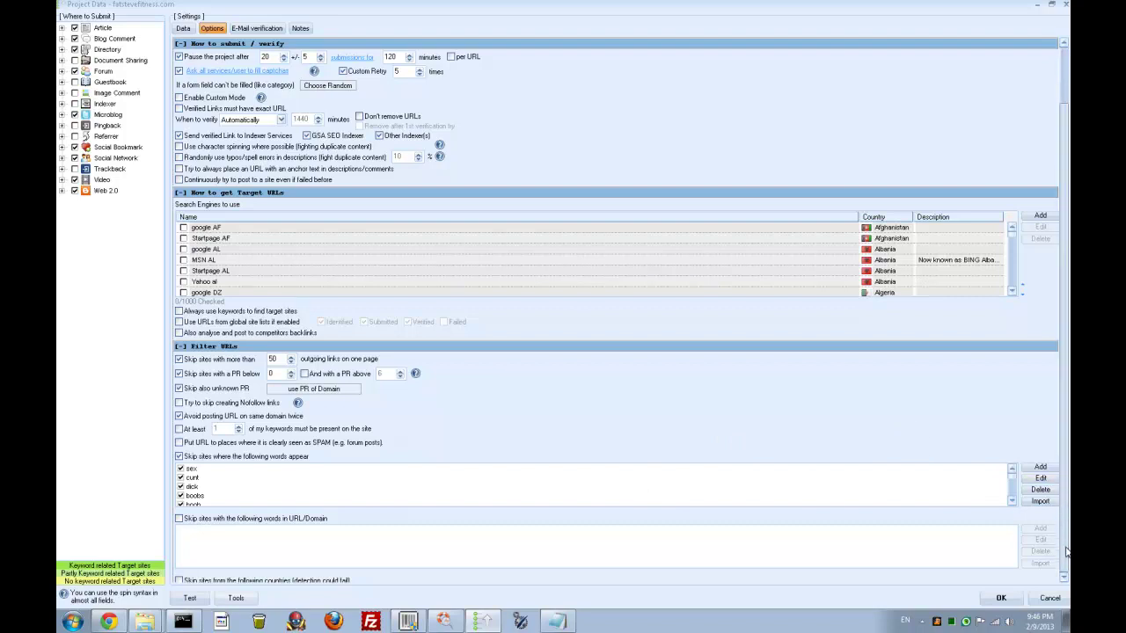
scroll(1066, 552, down, 3)
click(1005, 602)
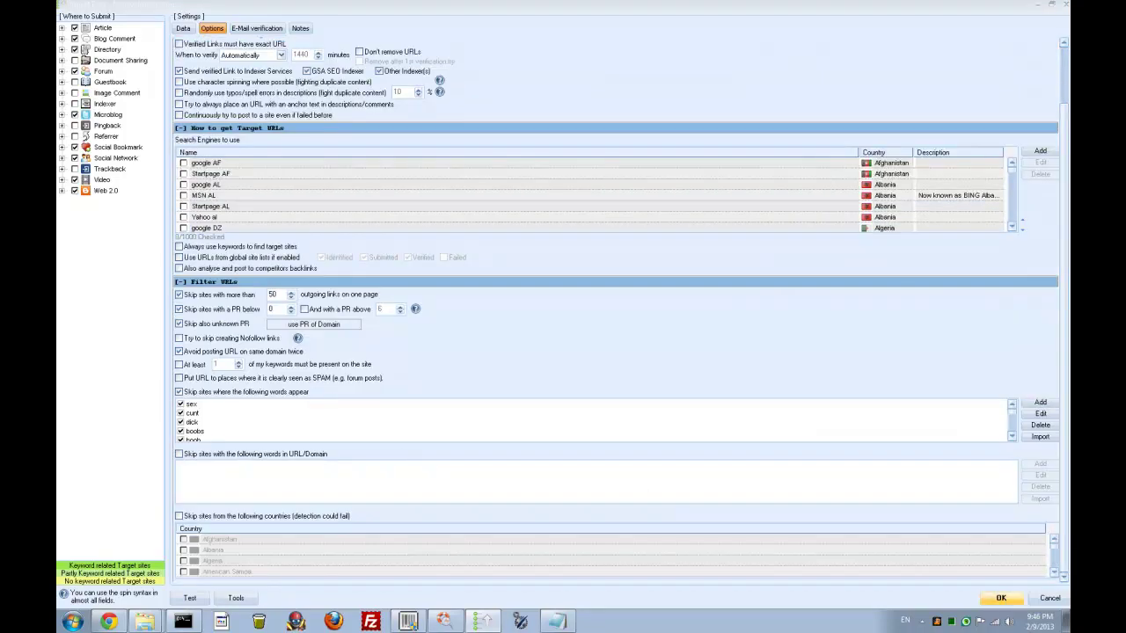